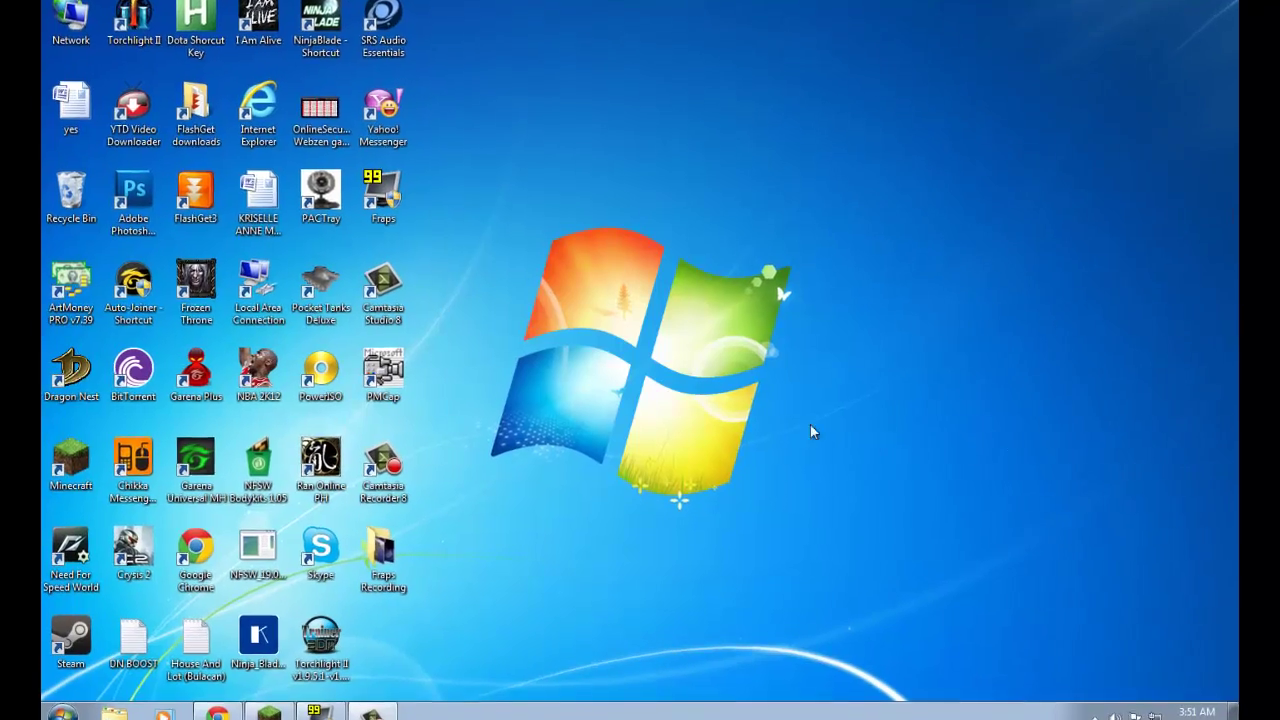
Refresh the desktop twice from its right-click menu
right_click(545, 286)
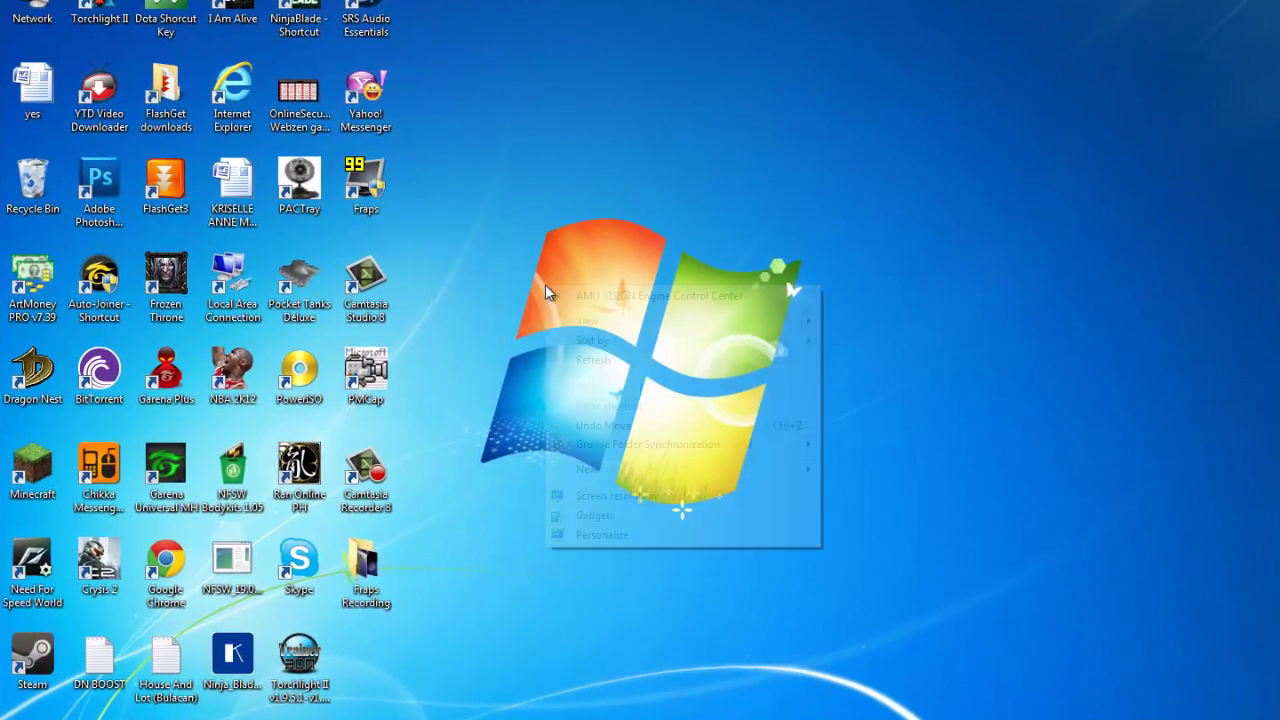
left_click(638, 361)
right_click(499, 258)
left_click(590, 336)
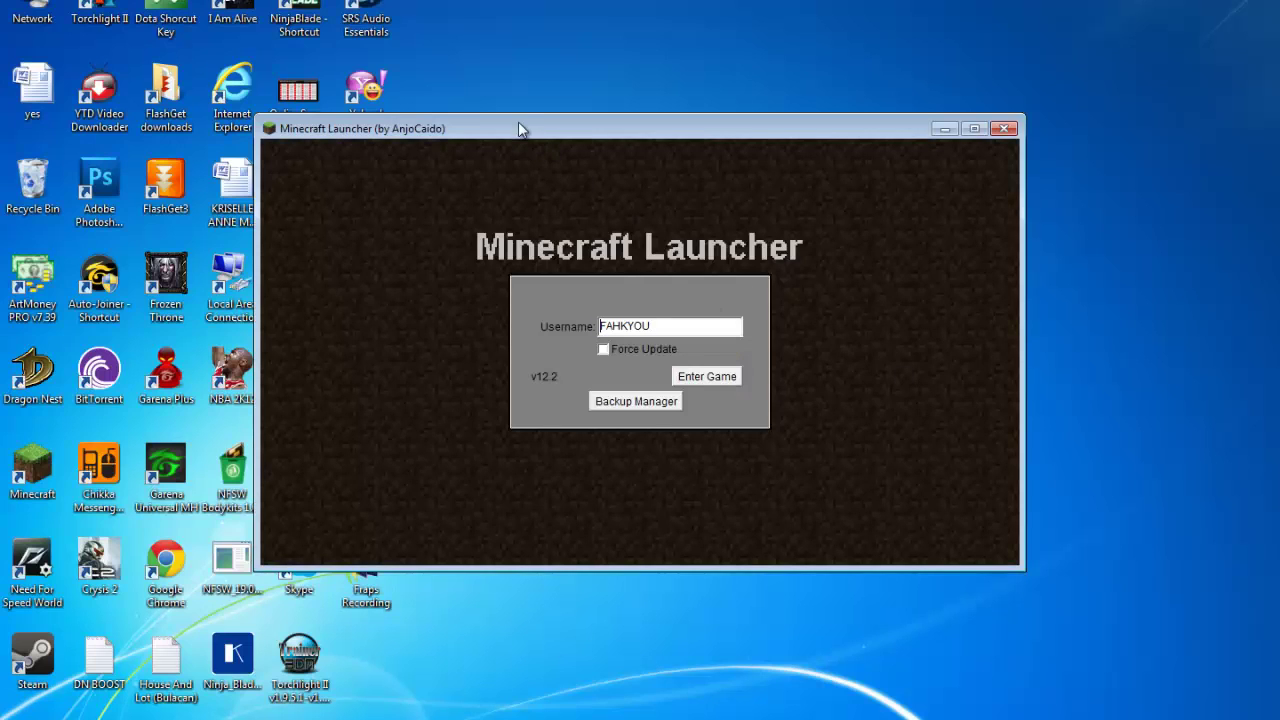
Move the launcher right, minimize Fraps, launch Minecraft and lower its window slightly
mouse_move(519, 123)
left_mouse_down()
mouse_move(690, 145)
mouse_move(670, 124)
left_mouse_up()
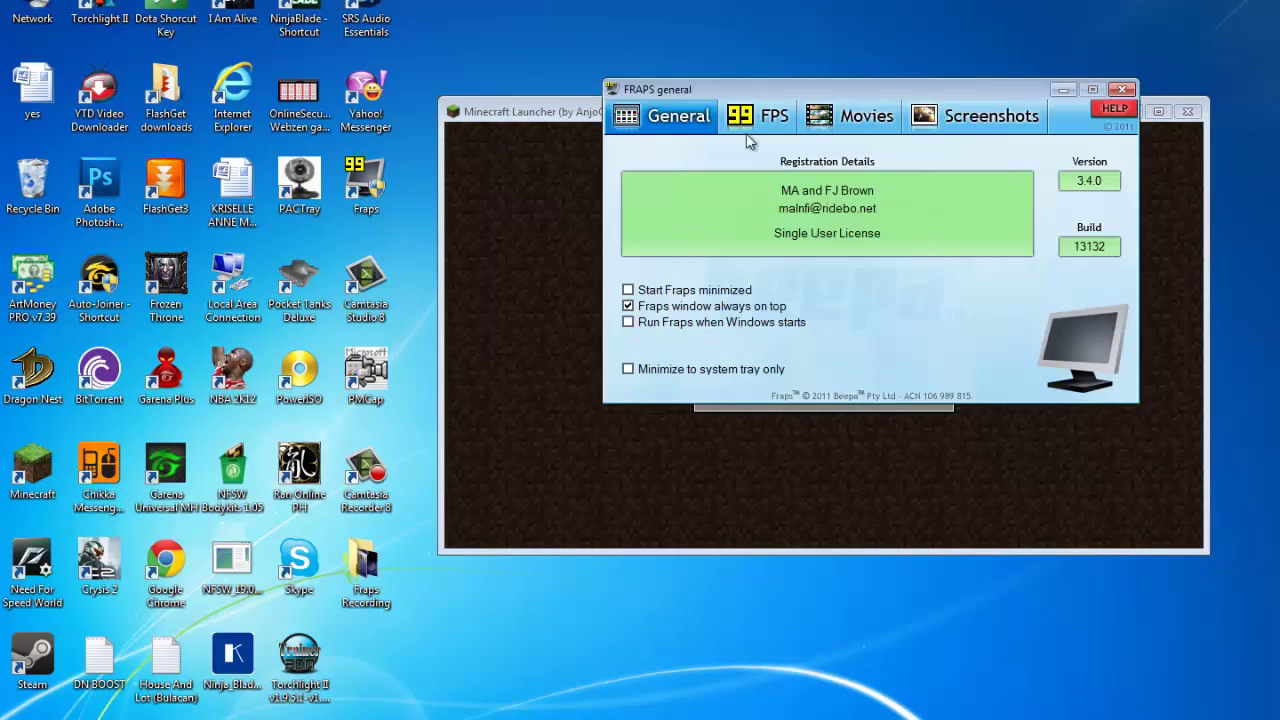
left_click(1063, 89)
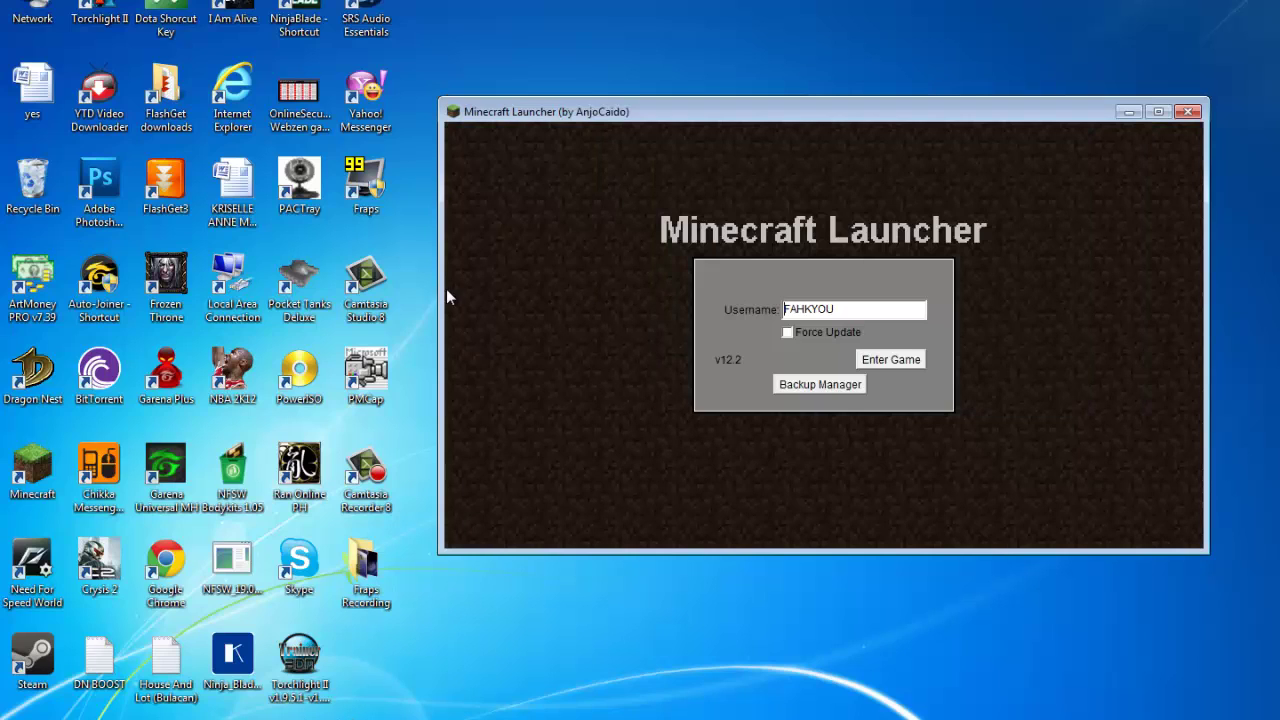
left_click(896, 362)
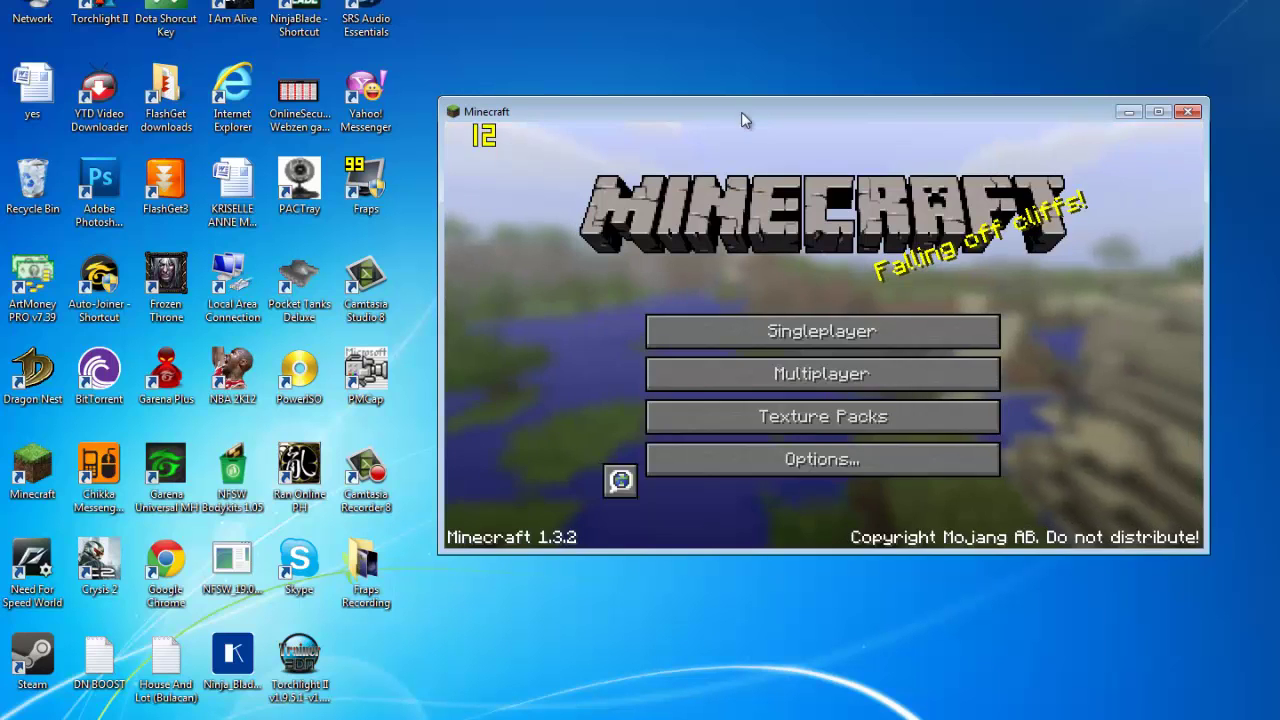
left_click_drag(740, 121, 740, 182)
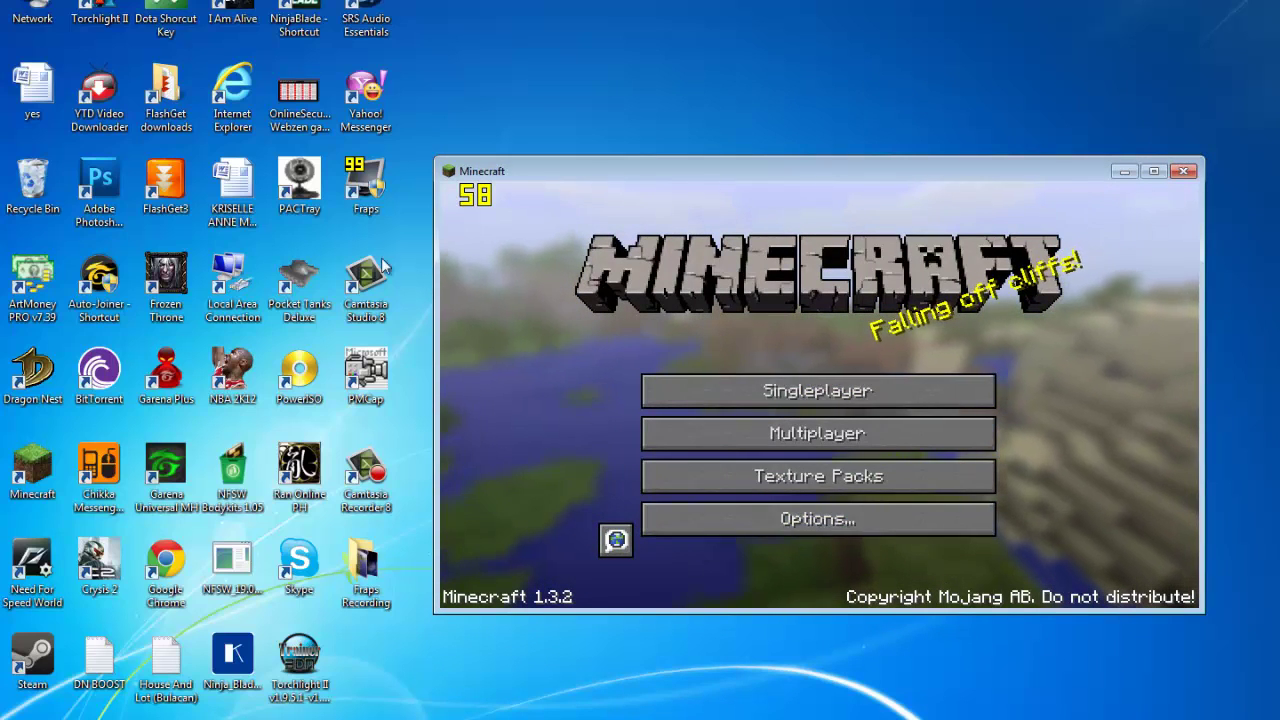
left_click(400, 392)
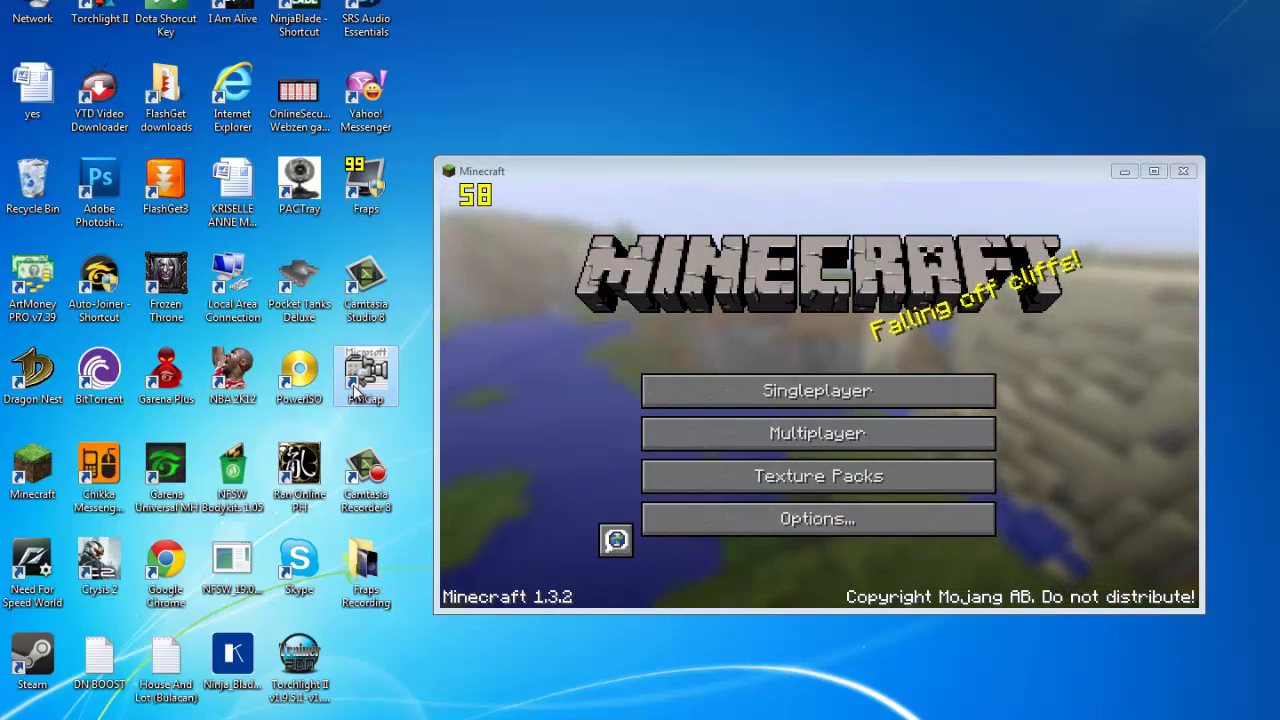
Launch AmCap in a shrunken window, start webcam capture to the test AVI, and refocus Minecraft
double_click(356, 391)
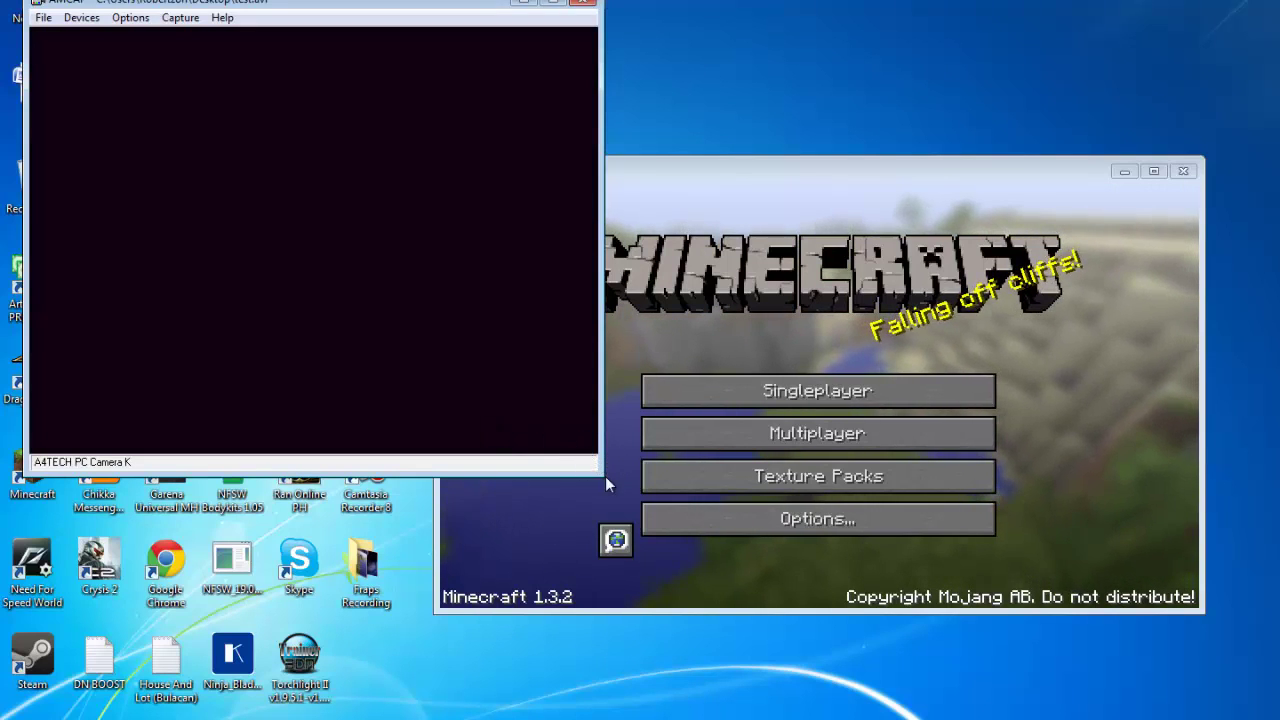
left_click_drag(606, 477, 173, 140)
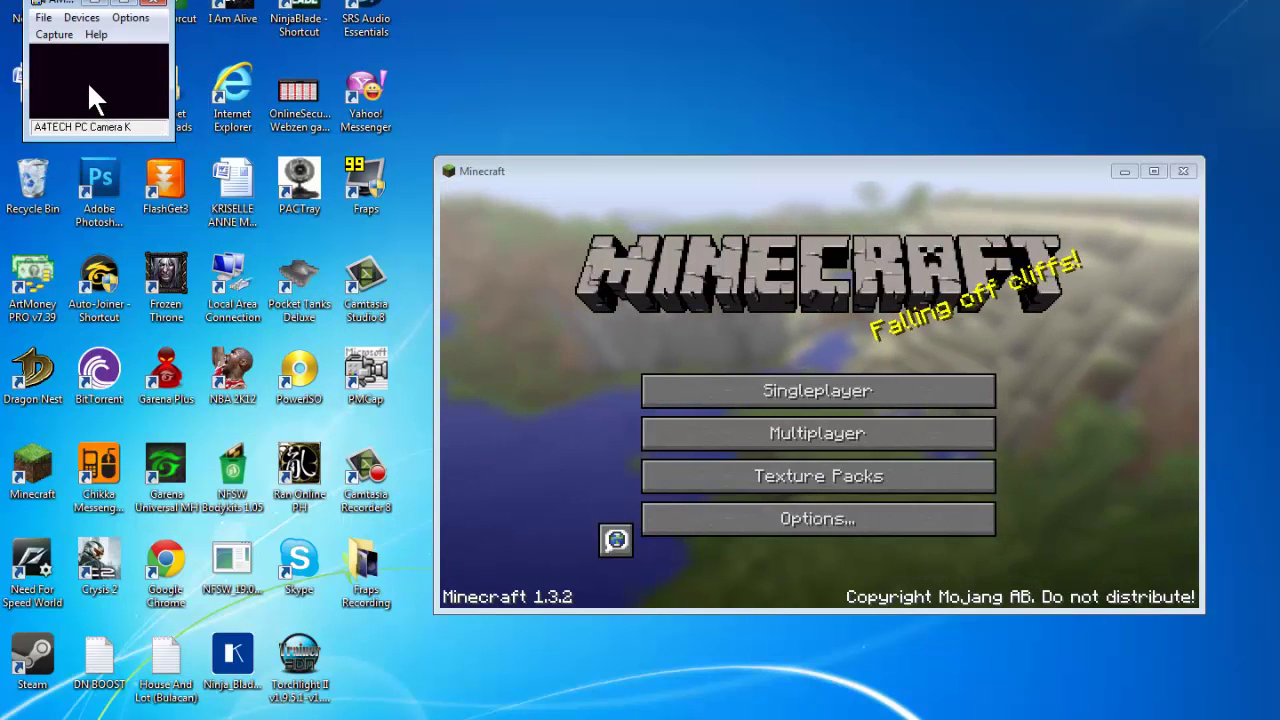
left_click(131, 18)
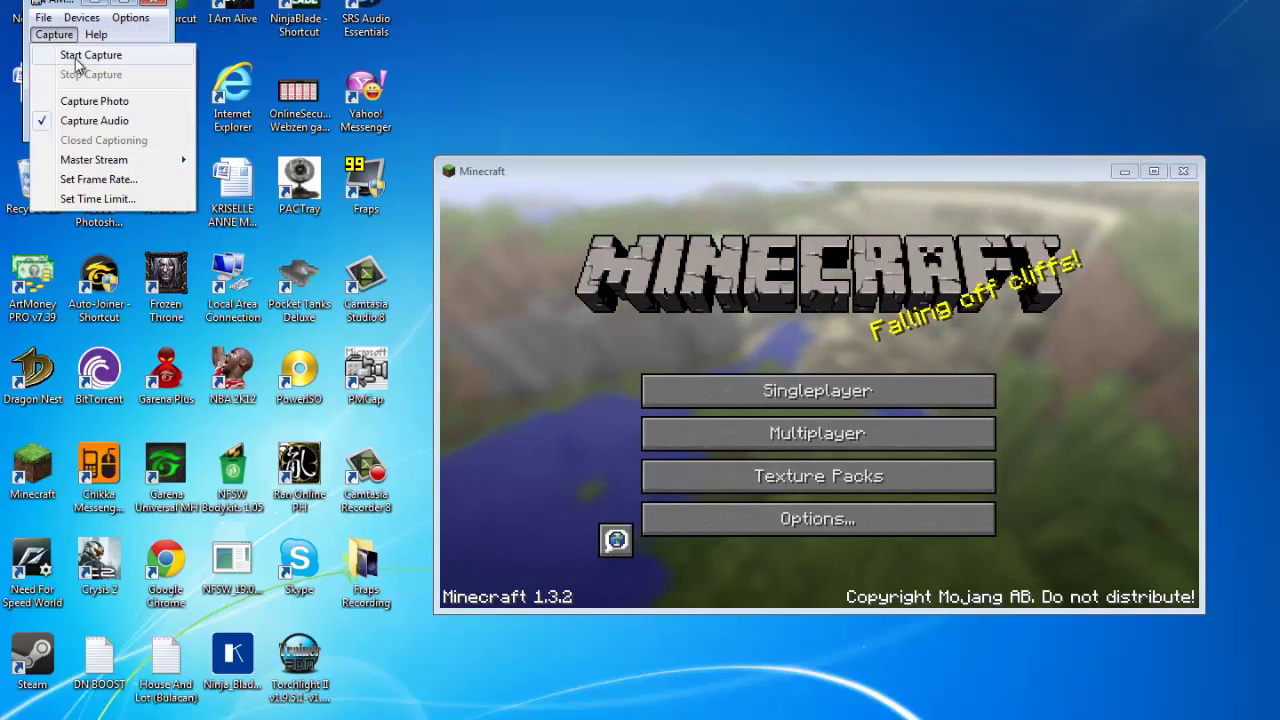
mouse_move(54, 34)
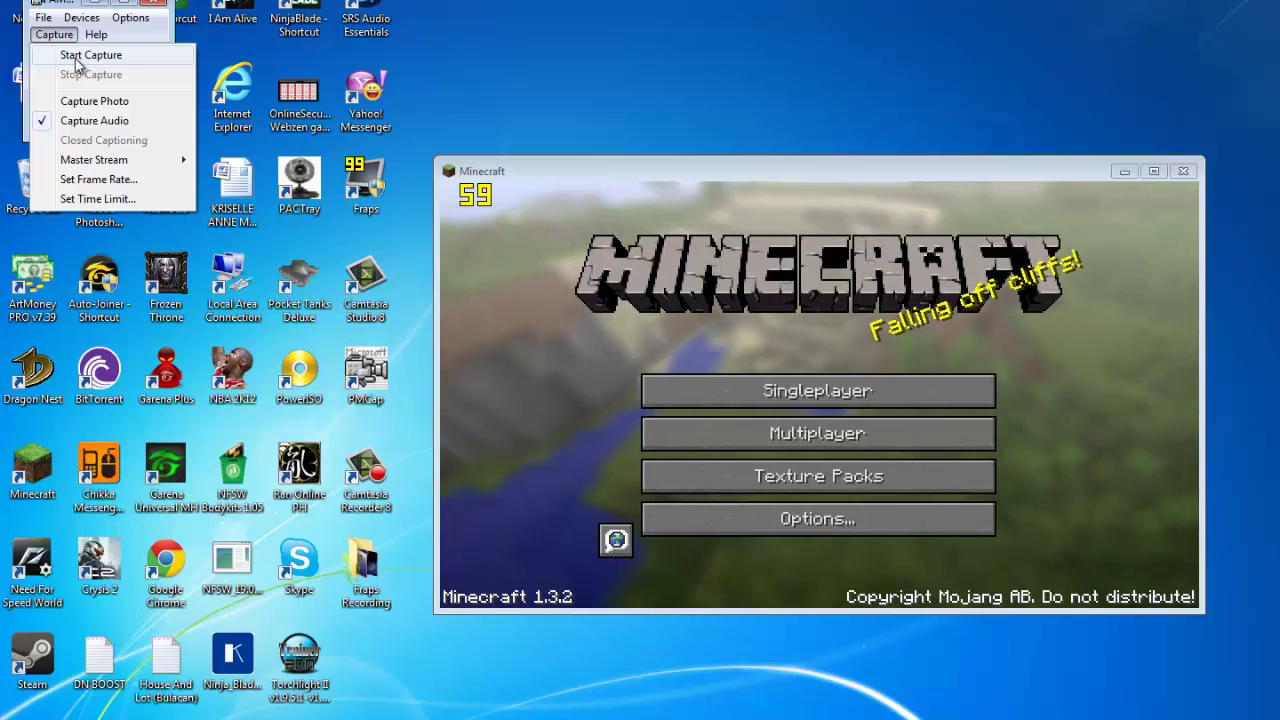
left_click(75, 56)
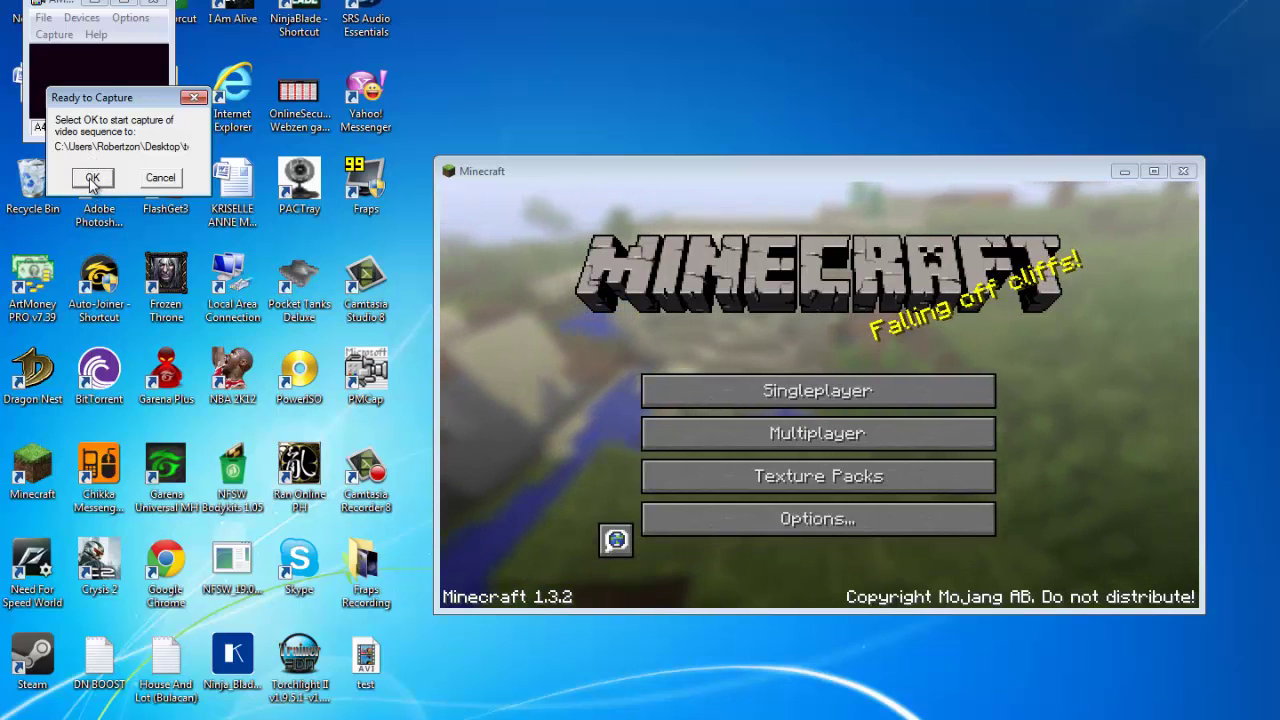
left_click(92, 180)
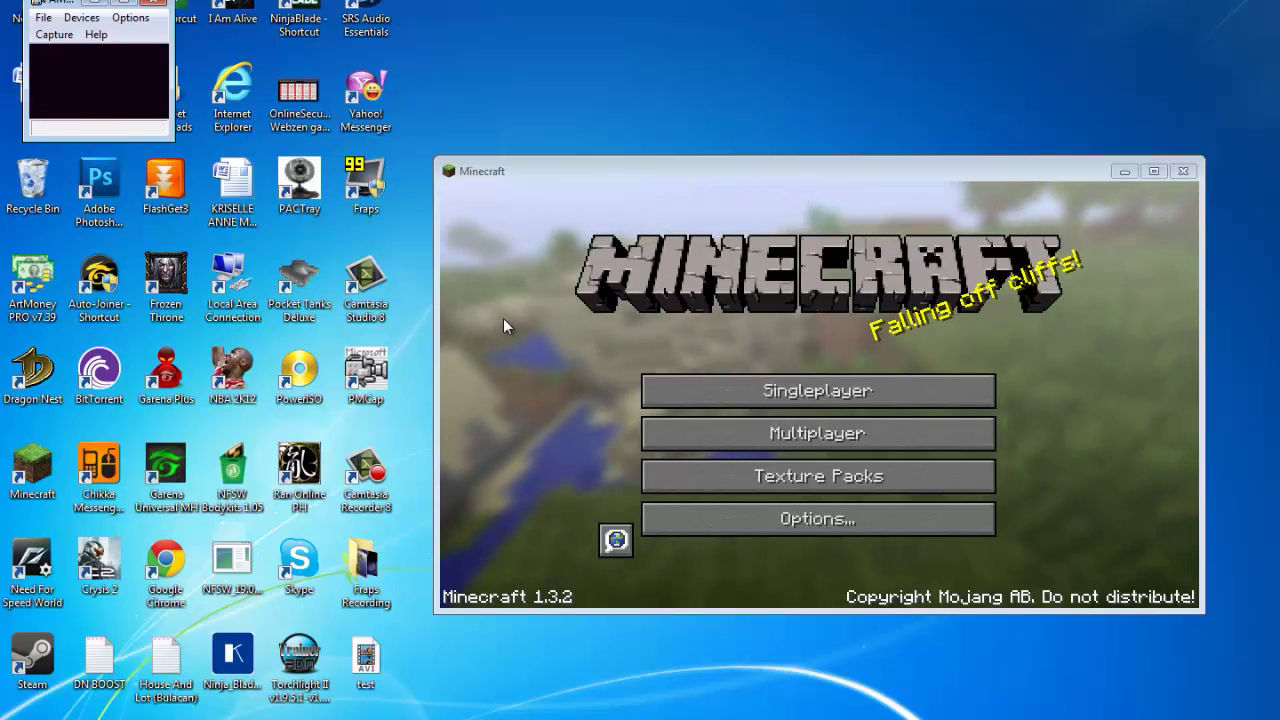
left_click(569, 320)
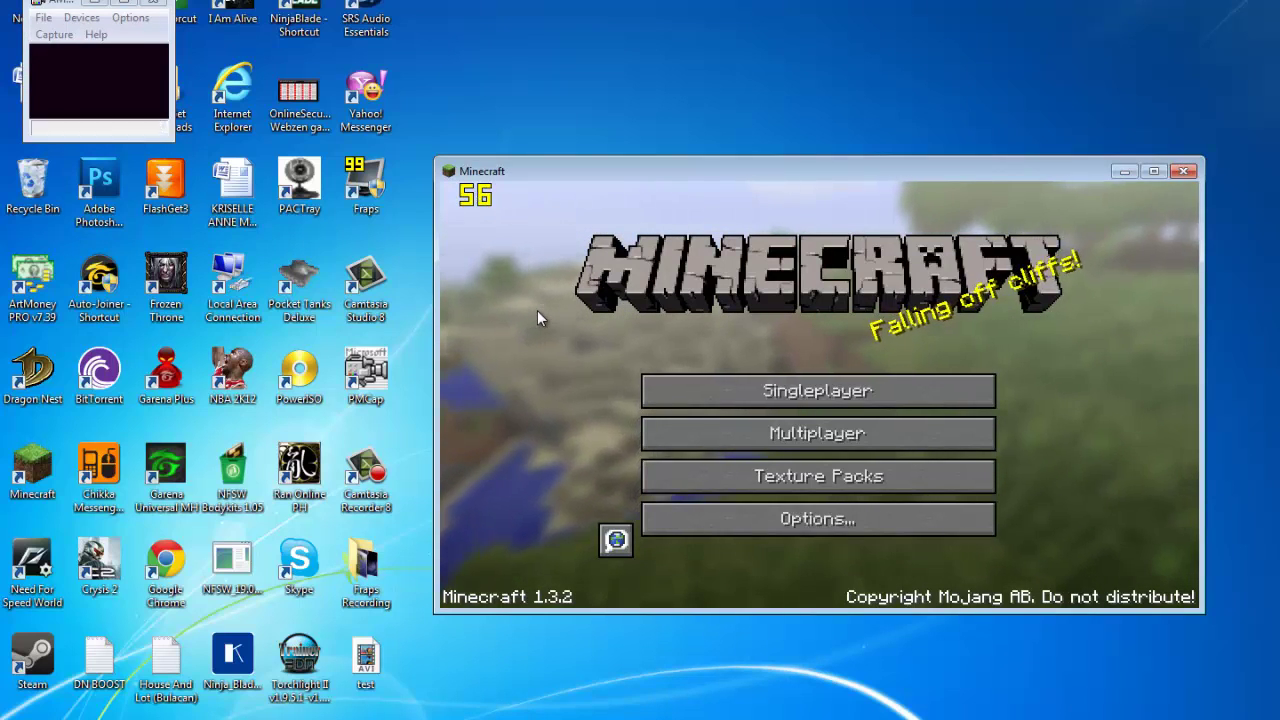
Start Fraps recording and load the singleplayer world 'the first video that i ever made'
key("F9")
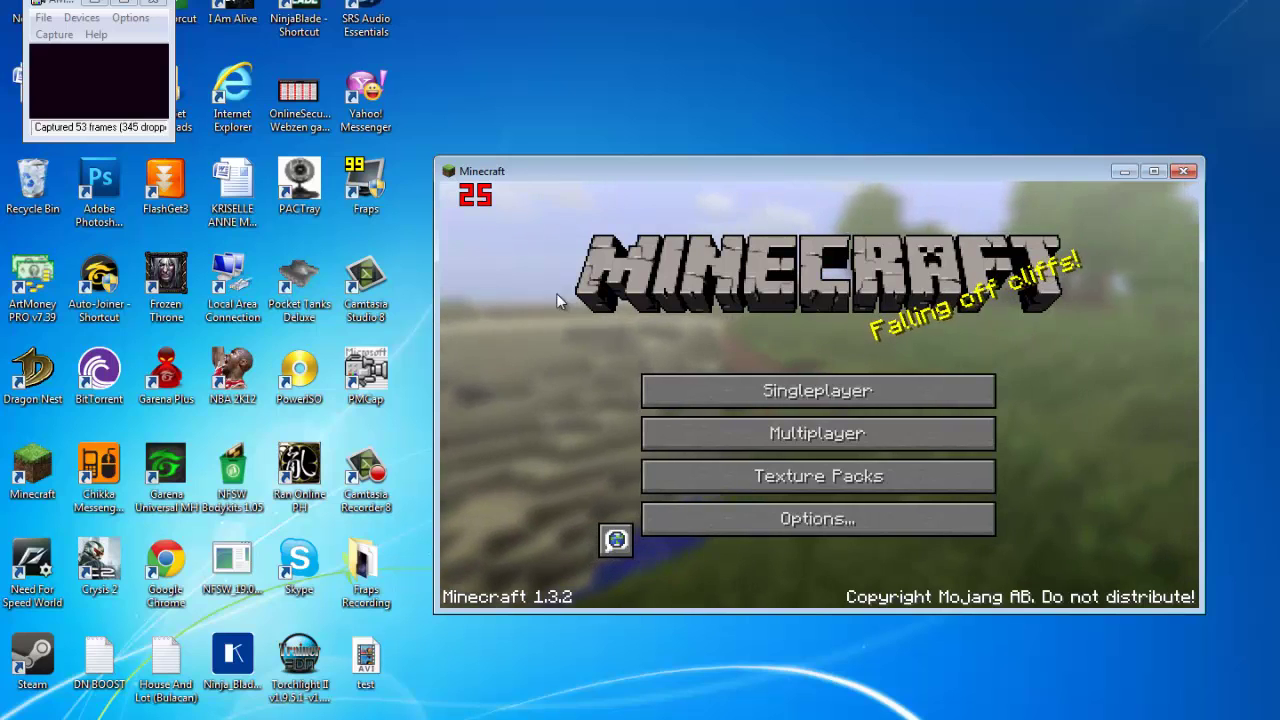
left_click(757, 392)
left_click(741, 367)
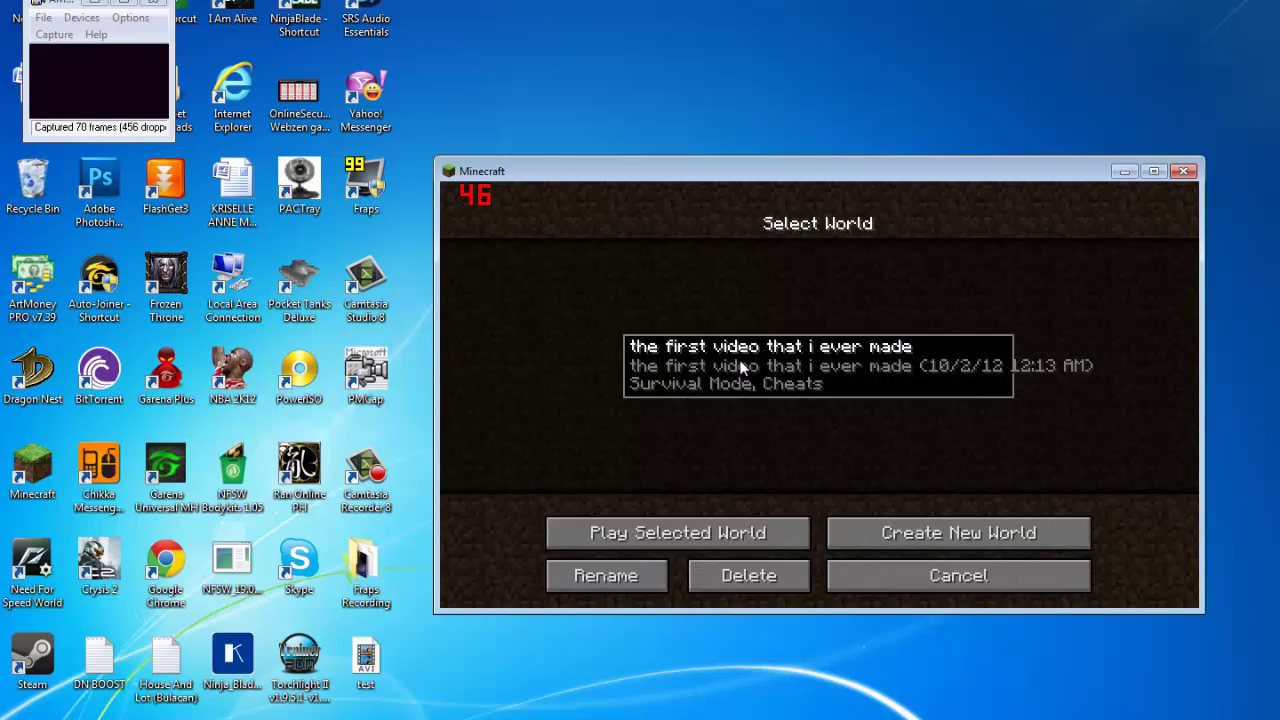
left_click(741, 367)
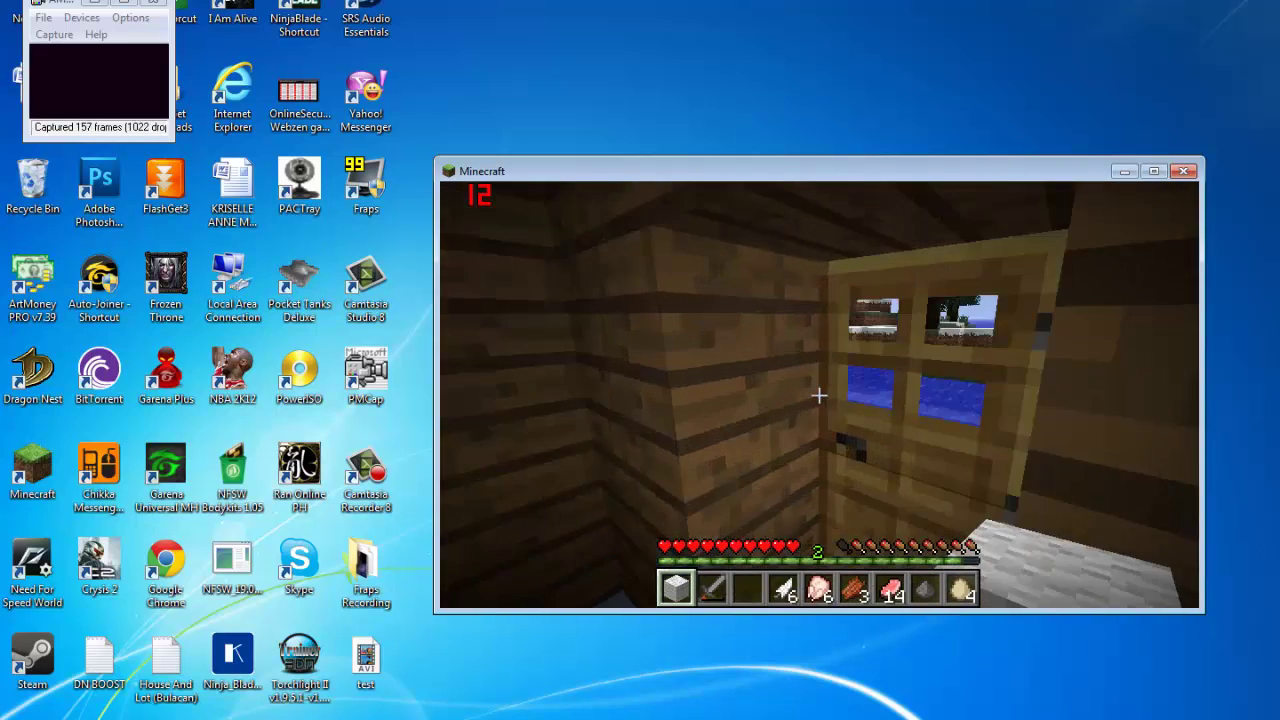
Walk out the door, place a white block, swim ashore, eat a porkchop, then pause
right_click(819, 396)
key("w")
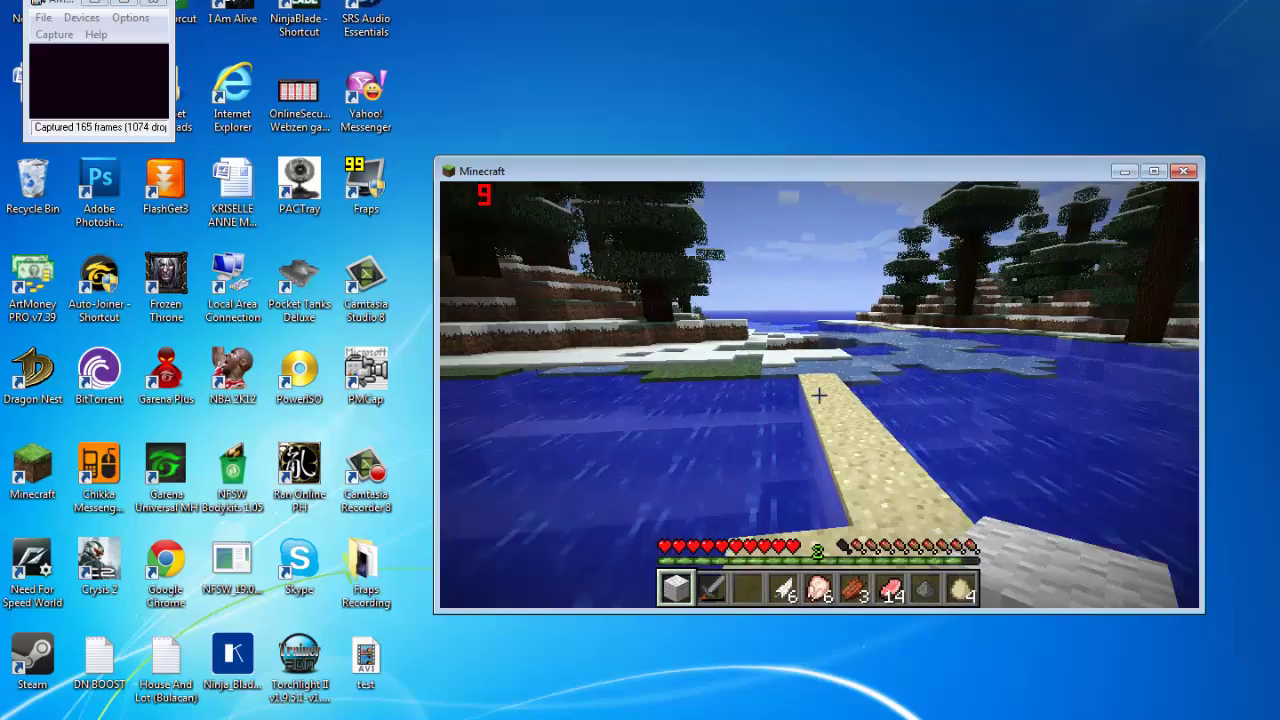
key("w")
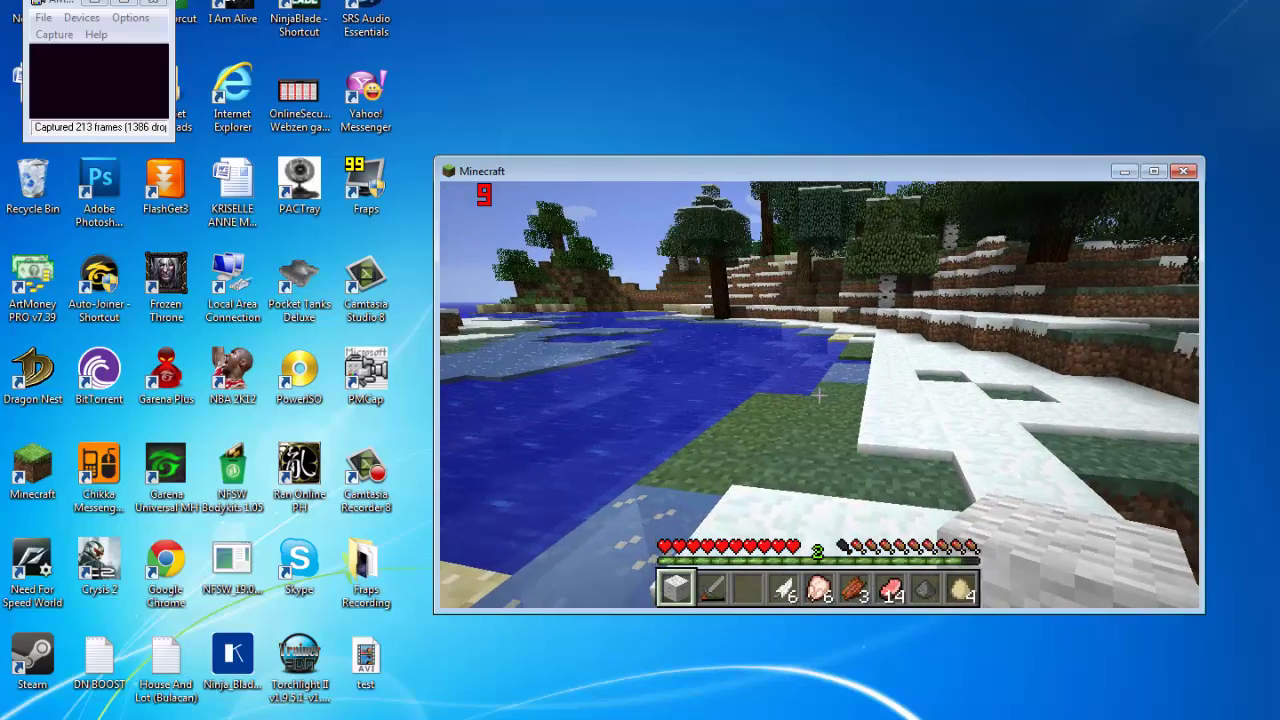
right_click(818, 395)
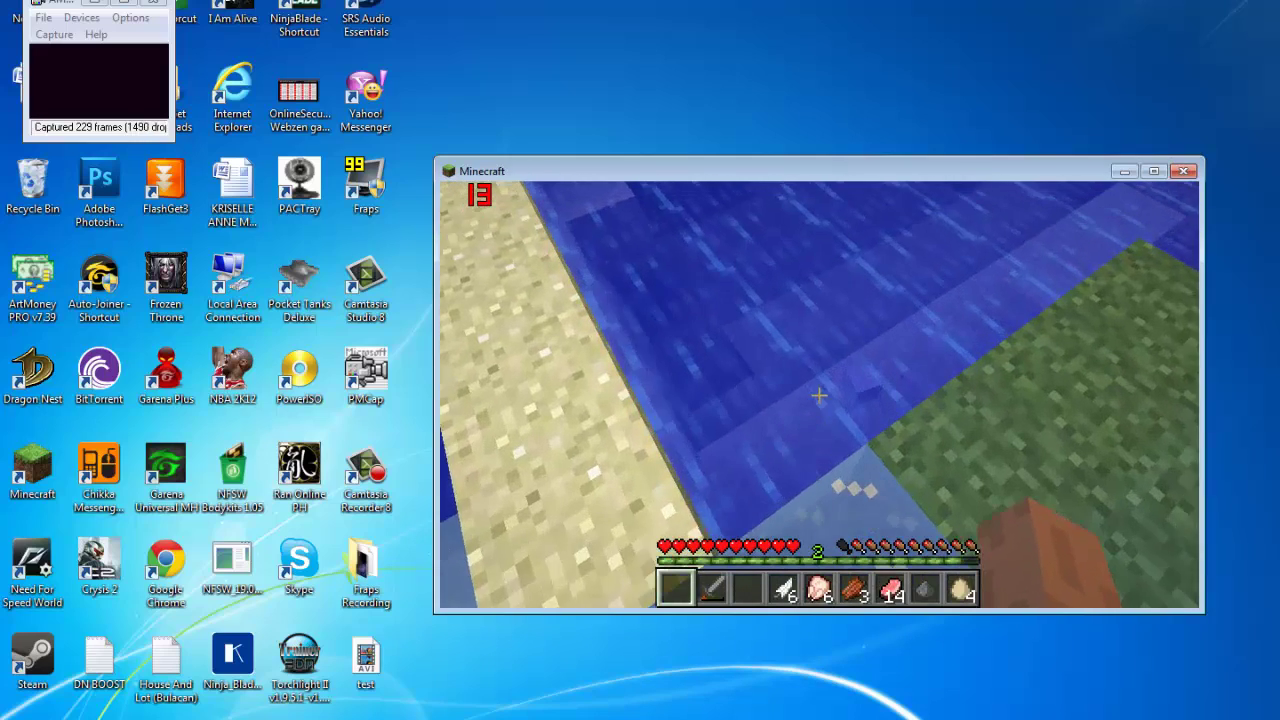
key("w")
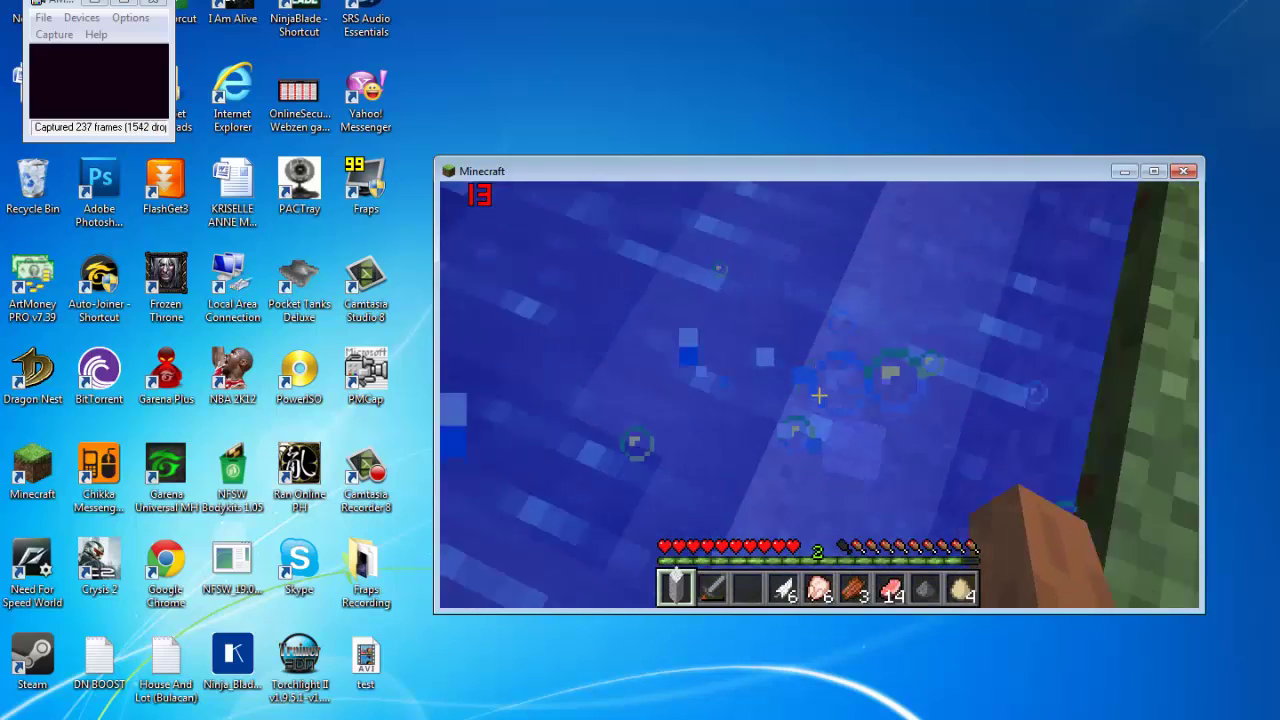
key("w")
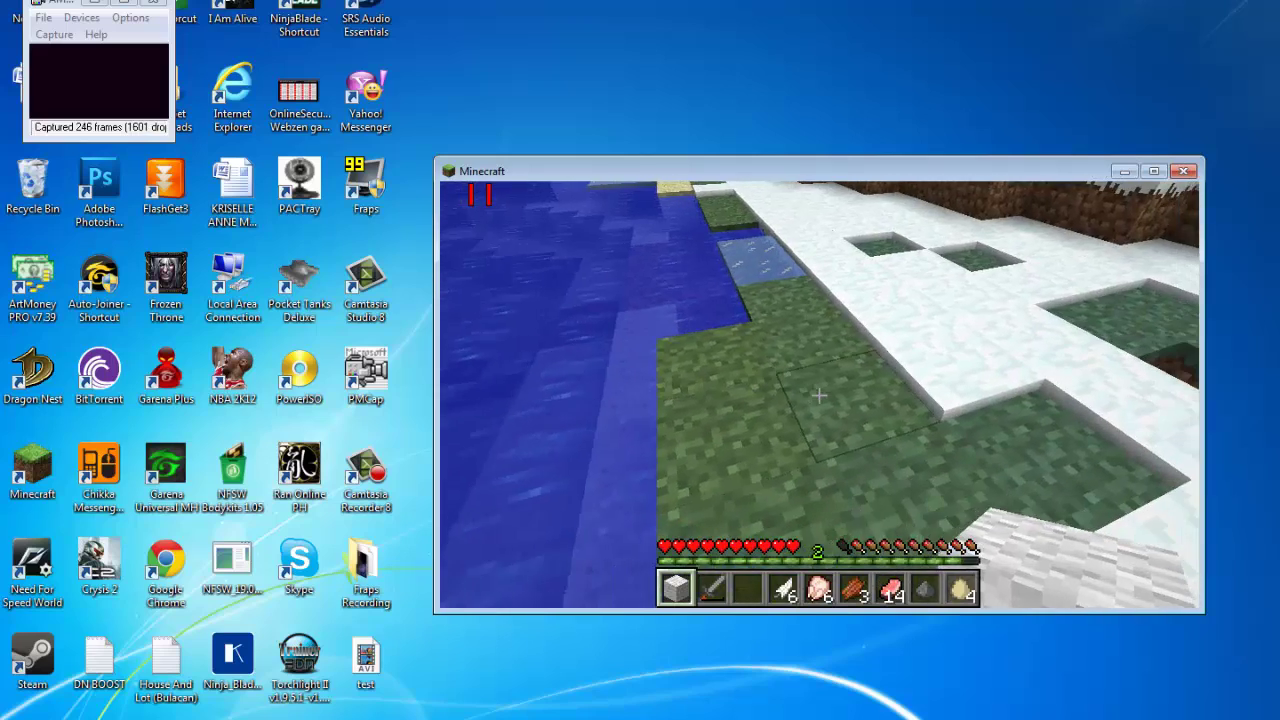
key("5")
right_click(819, 396)
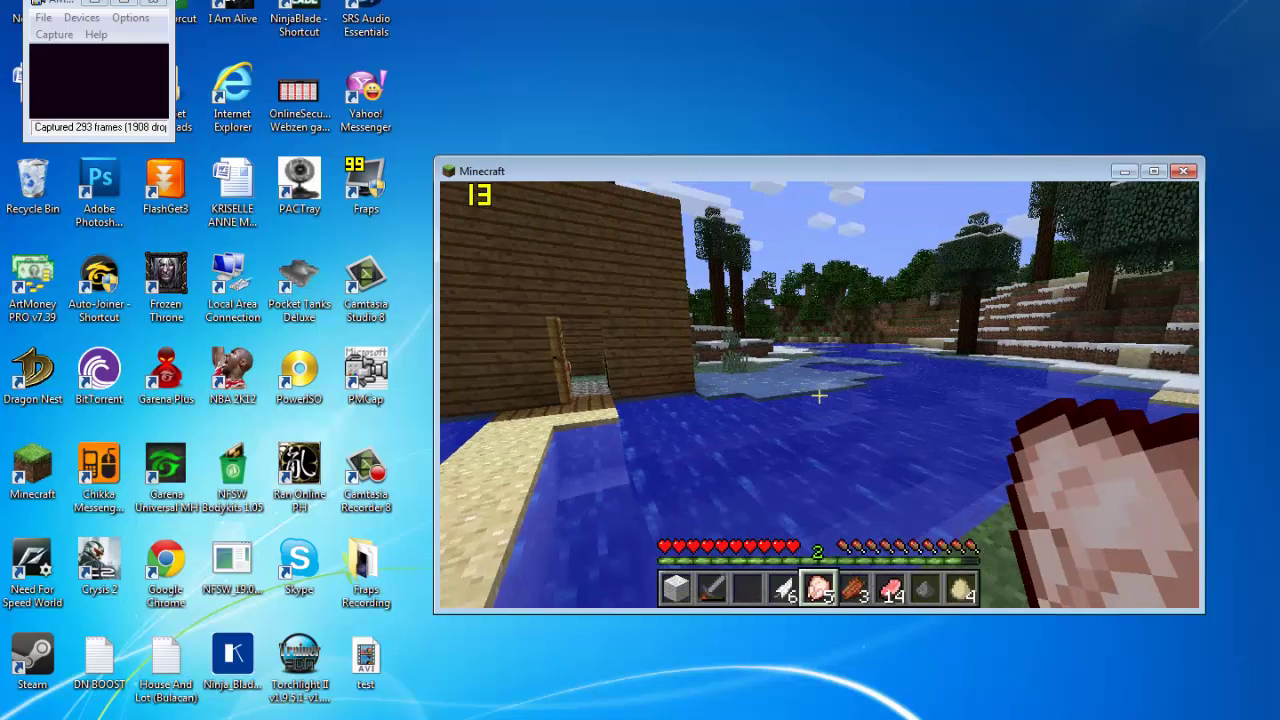
key("Escape")
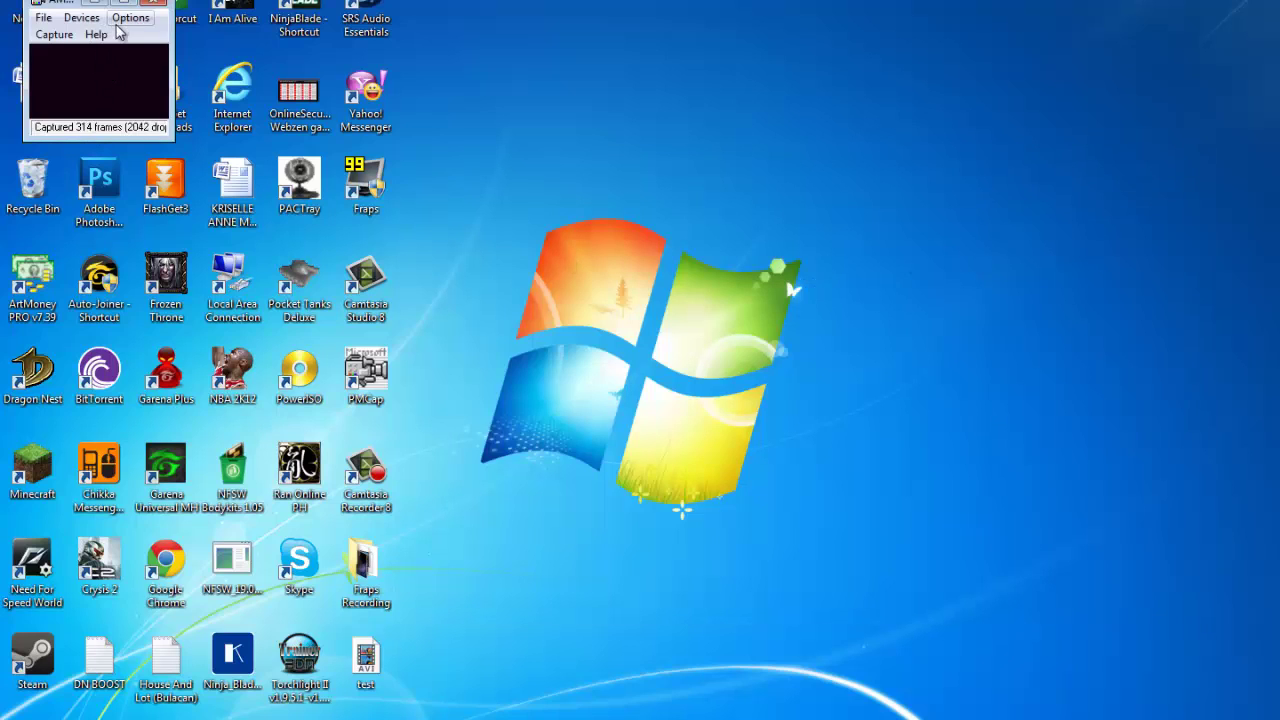
Stop AmCap's webcam capture at 320 frames and close AmCap
left_click(54, 34)
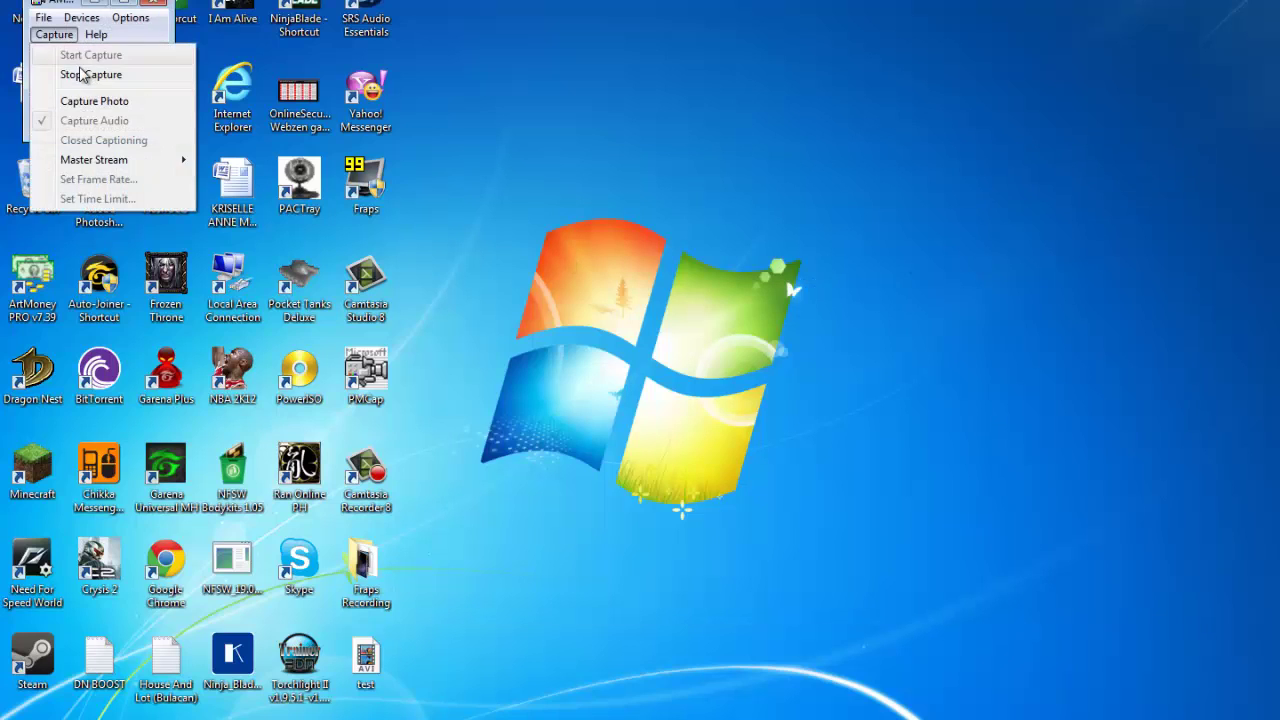
left_click(82, 74)
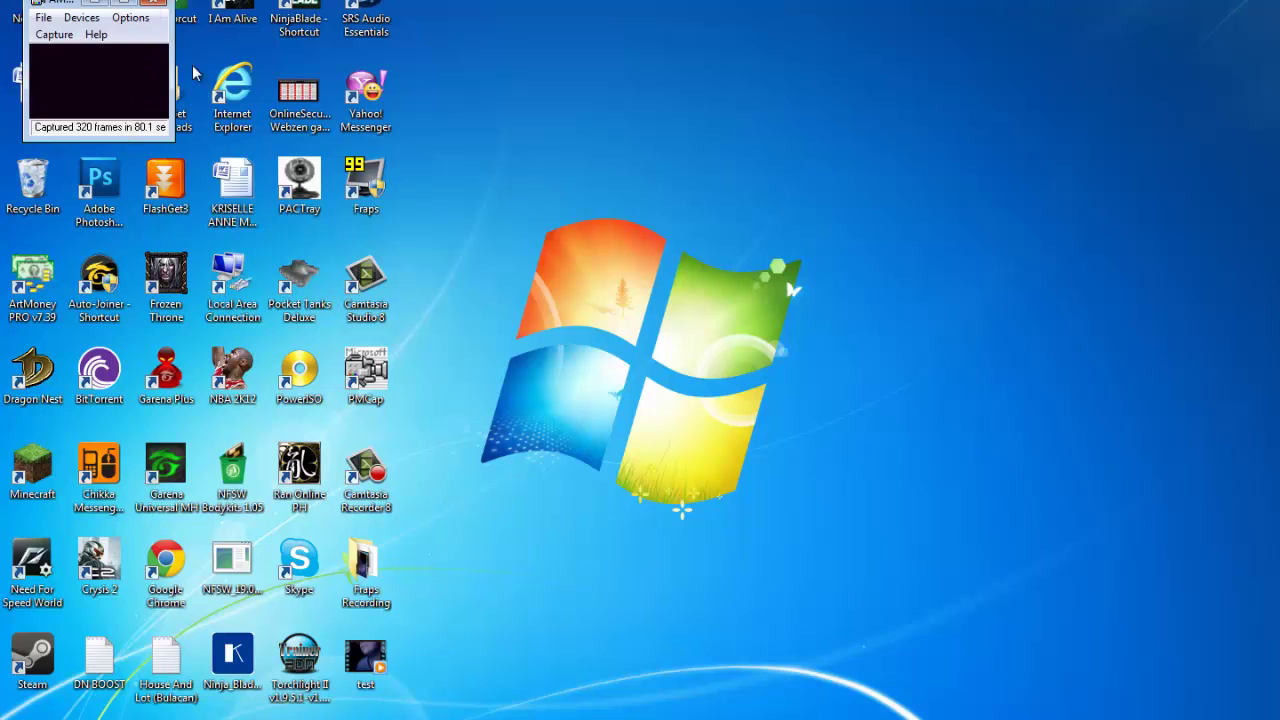
left_click(155, 4)
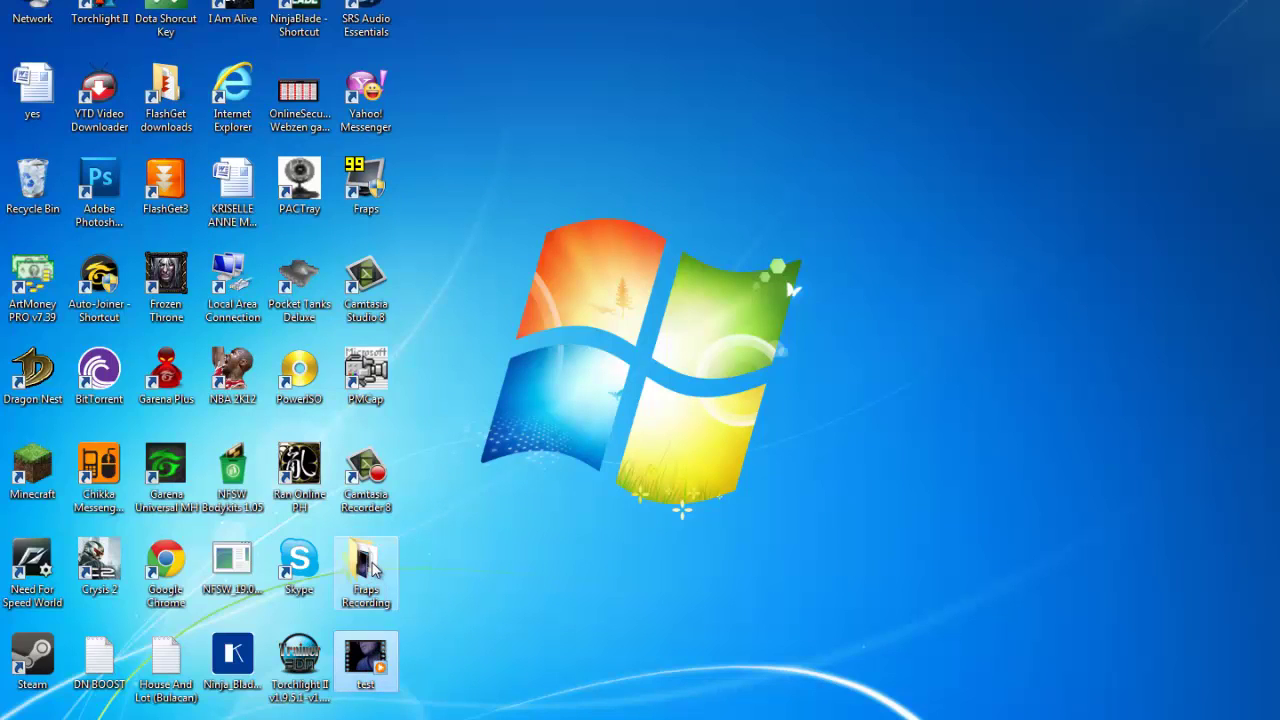
Launch Camtasia Studio 8 as an evaluation copy and quit Fraps
double_click(368, 288)
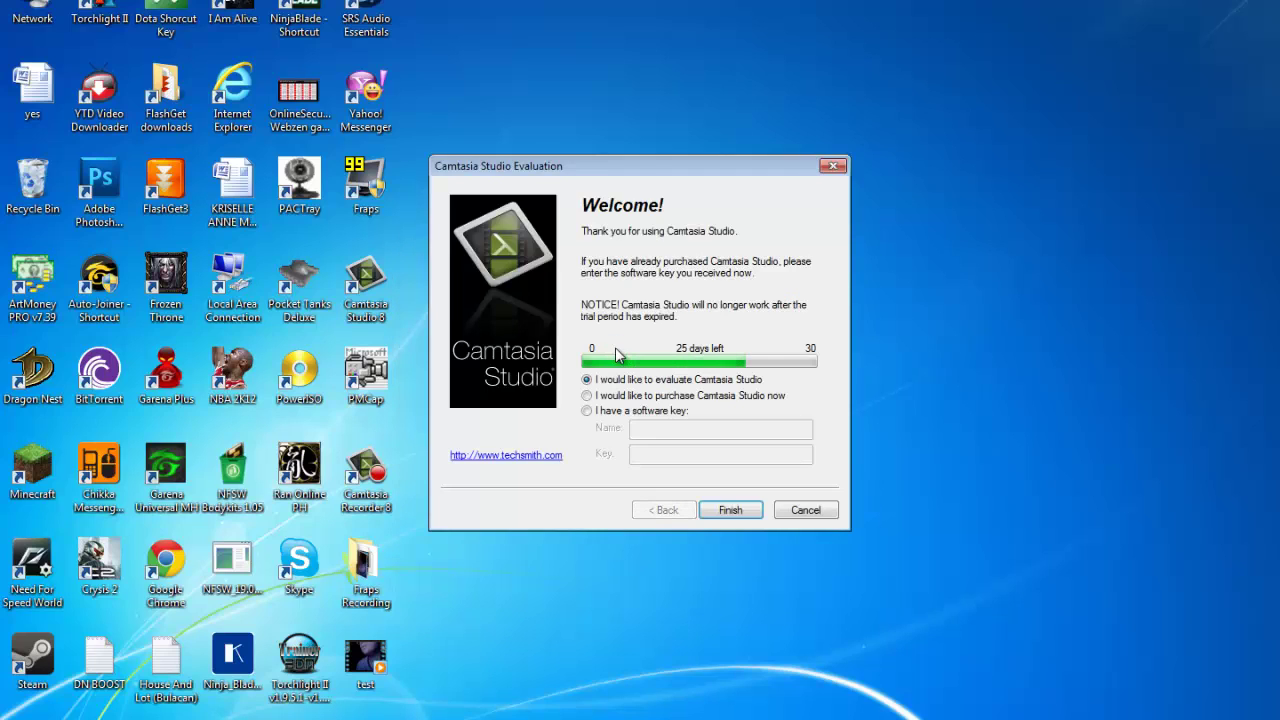
left_click(741, 510)
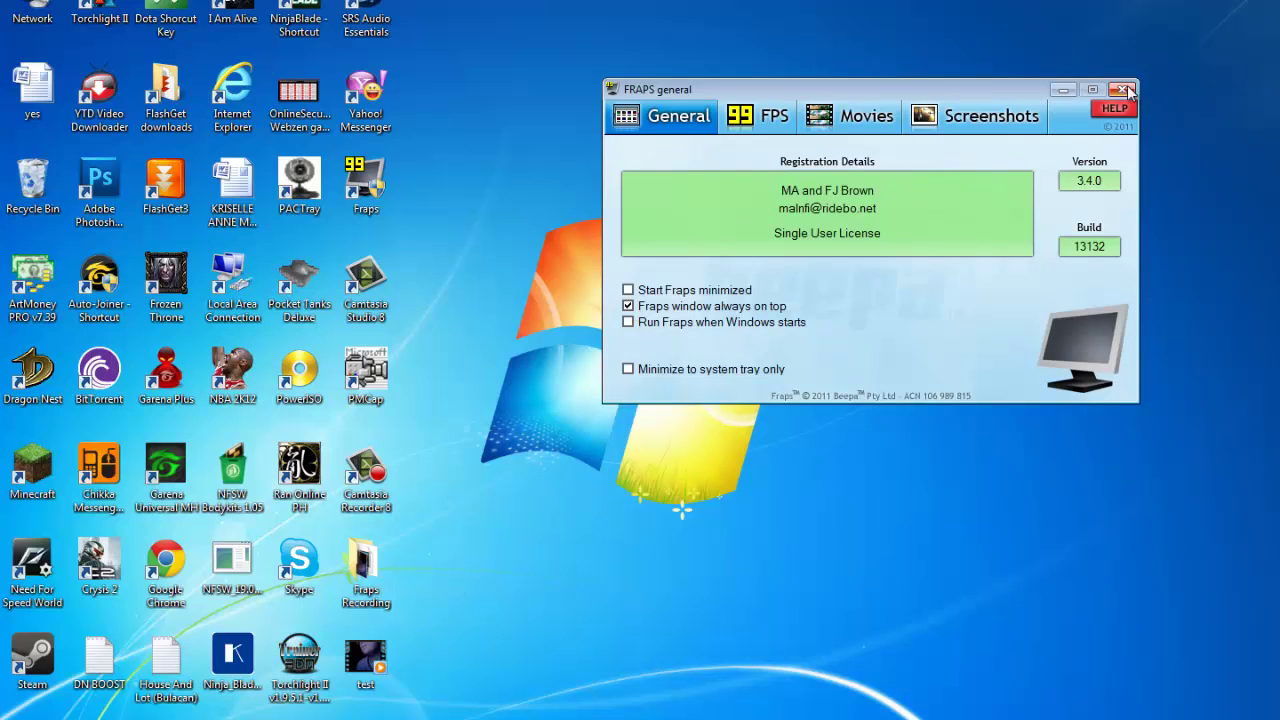
left_click(1122, 90)
left_click(720, 412)
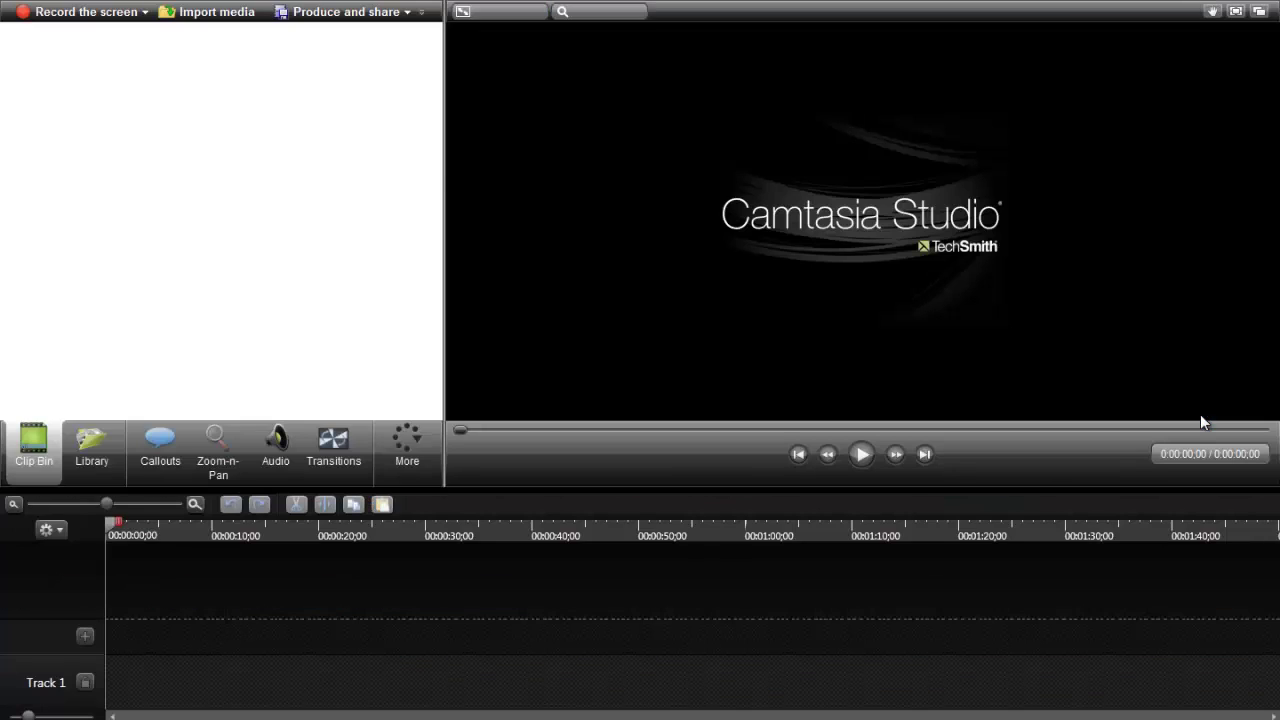
left_click(866, 504)
left_click(214, 18)
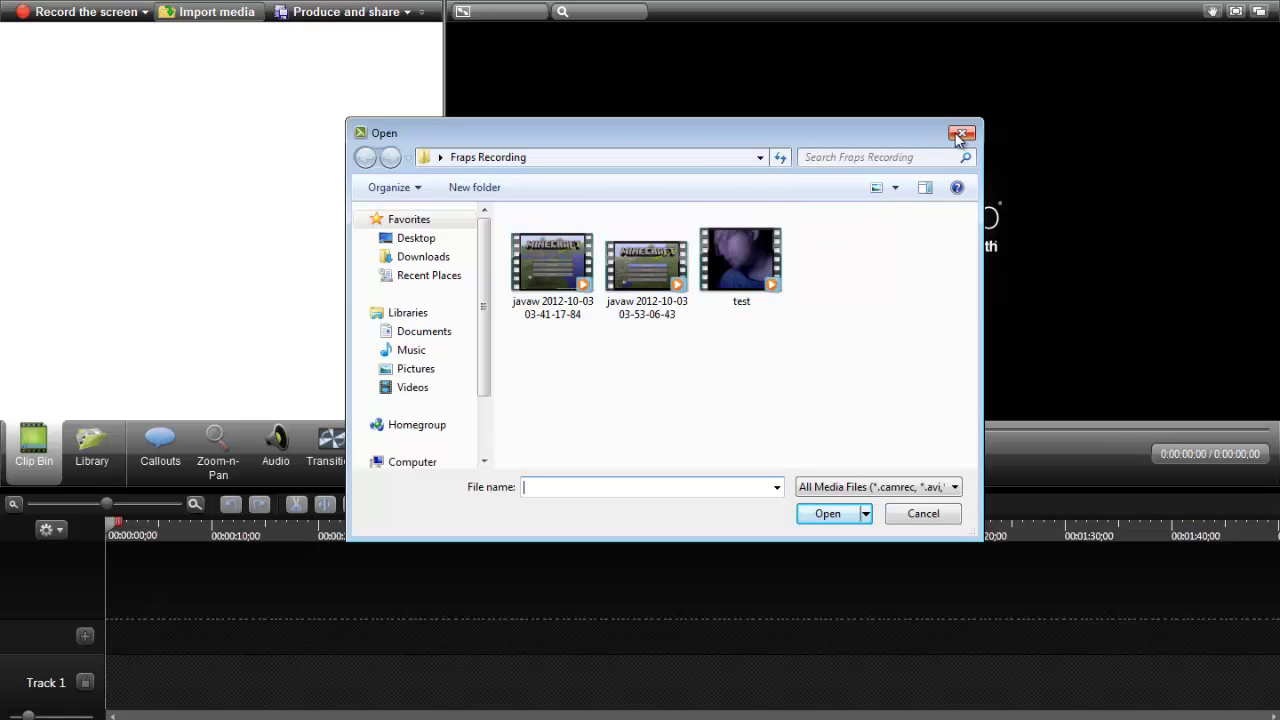
left_click(545, 290)
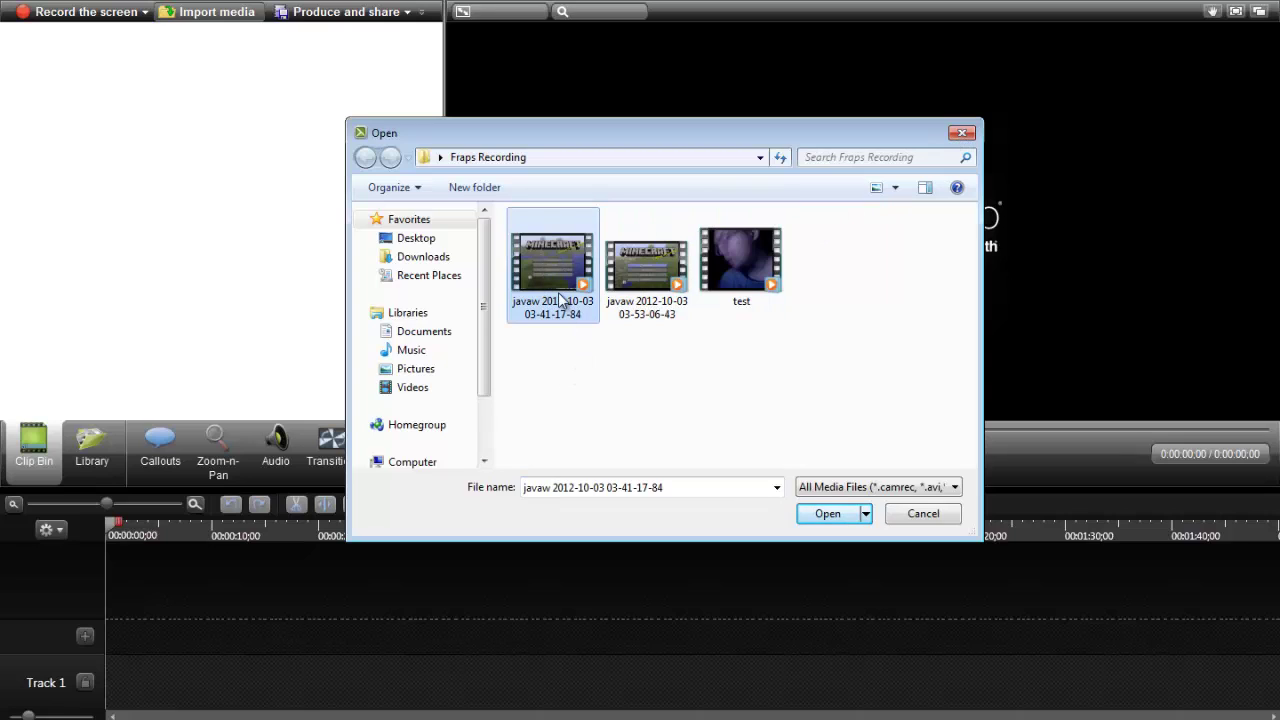
left_click(824, 516)
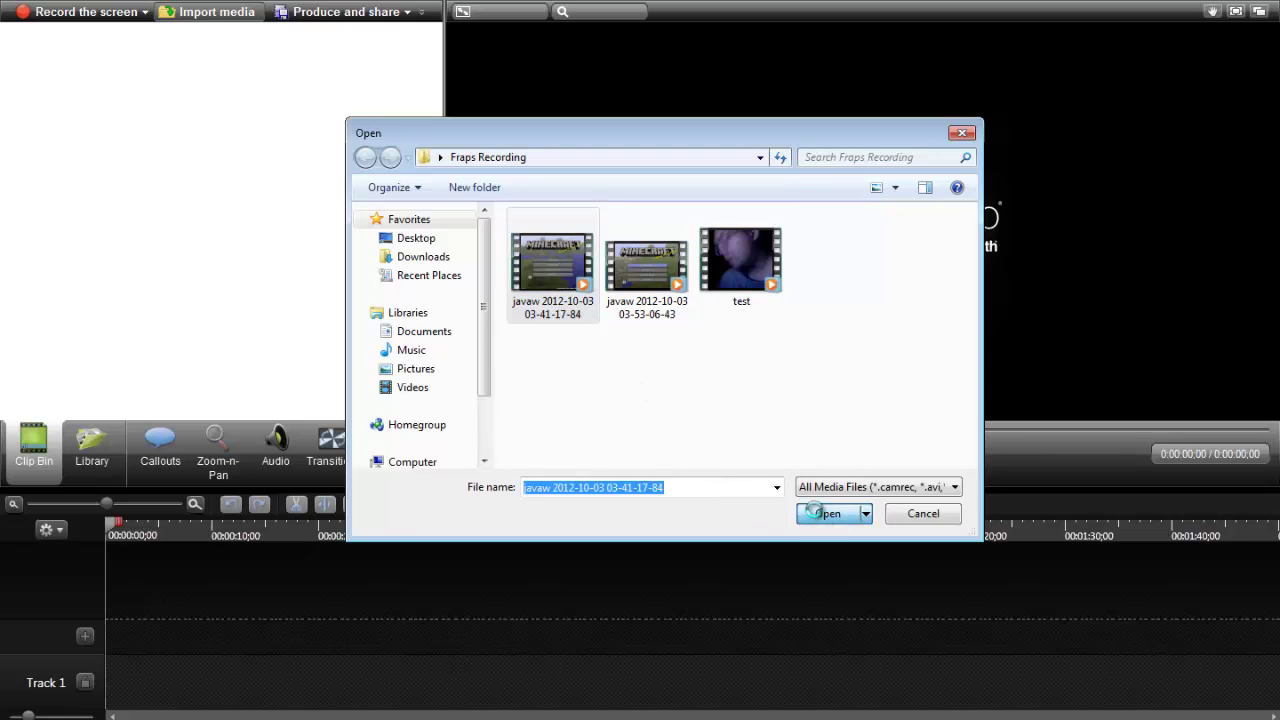
left_click(52, 120)
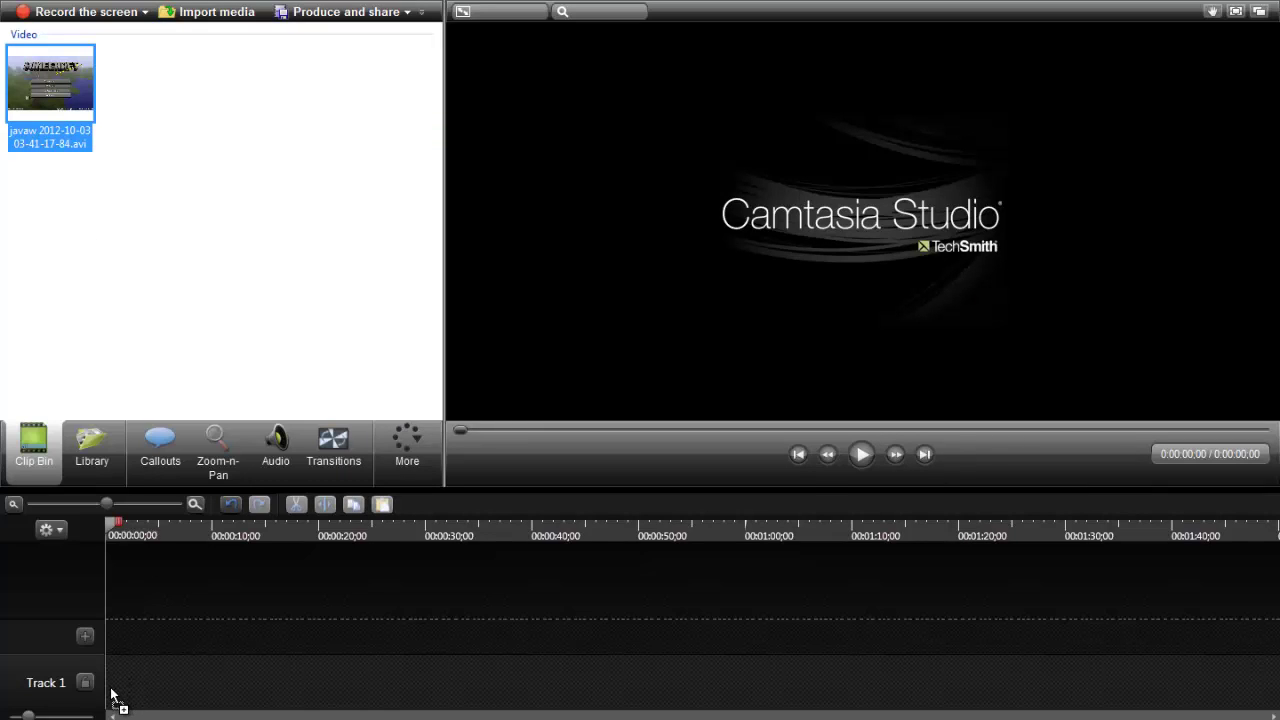
Place the first clip on Track 1, set editing dimensions to 1280 x 720, and preview it
left_click_drag(204, 574, 208, 569)
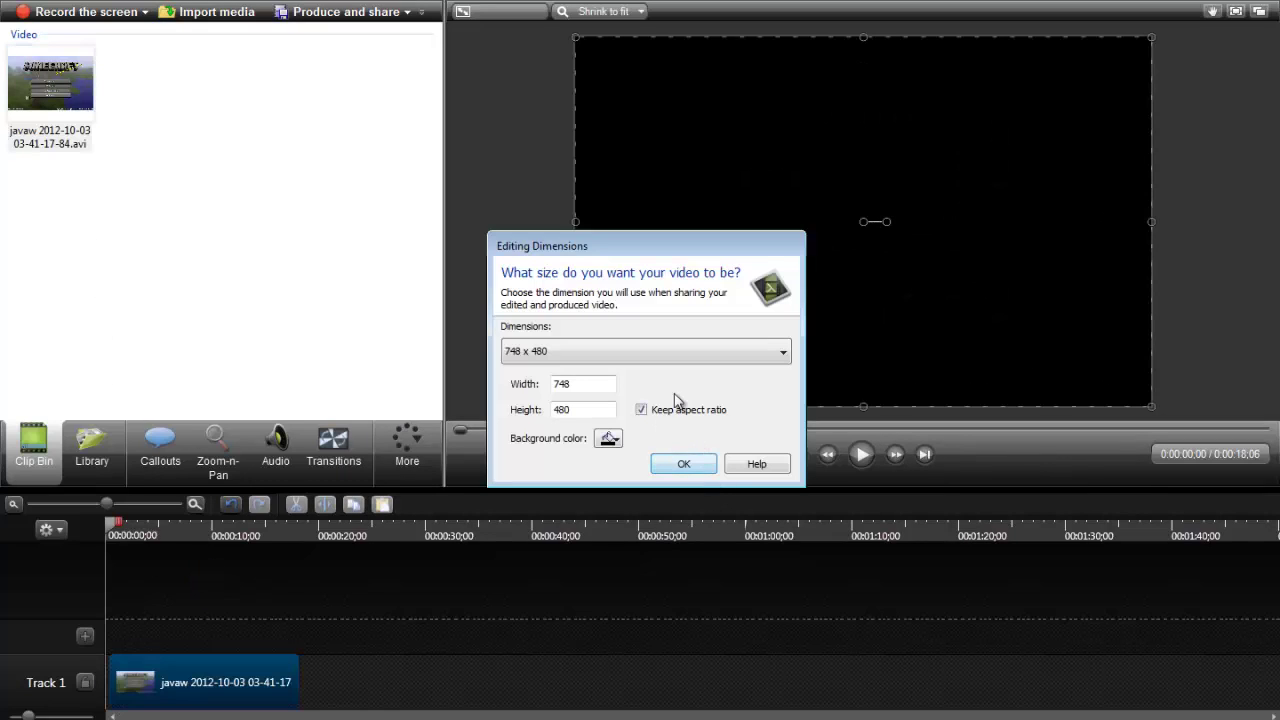
left_click(693, 353)
left_click(670, 487)
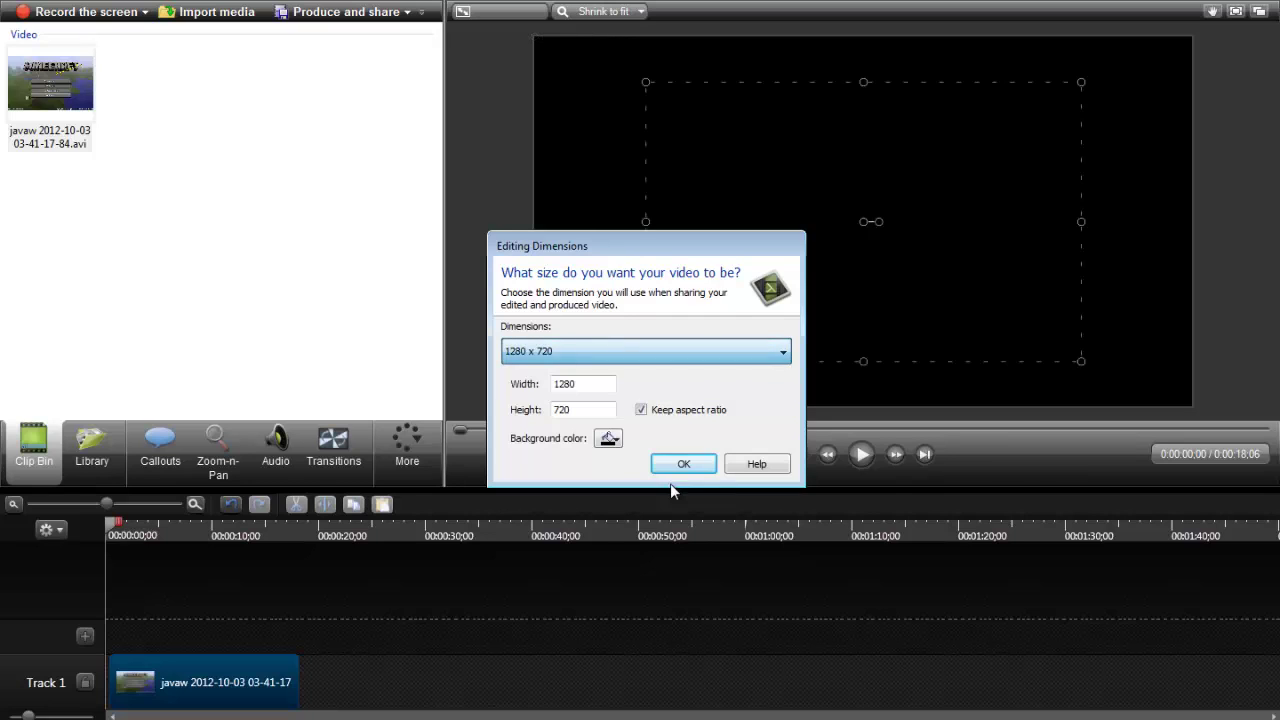
left_click(684, 465)
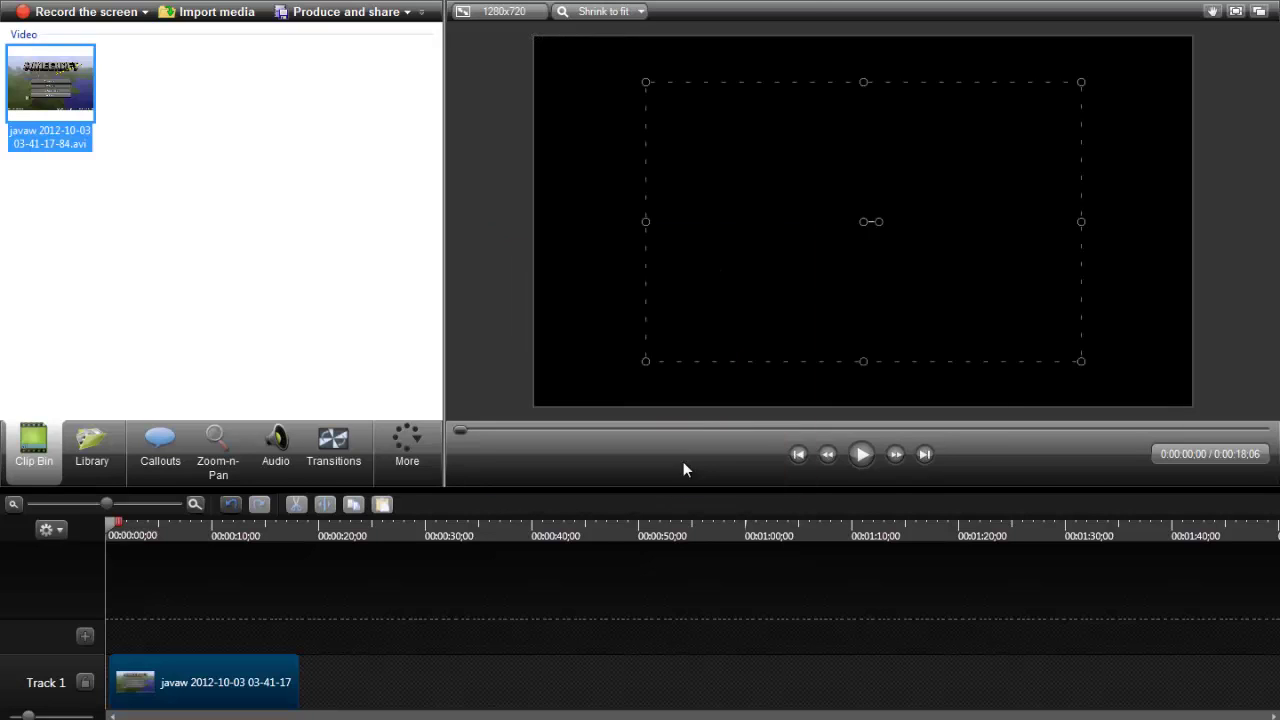
left_click(861, 455)
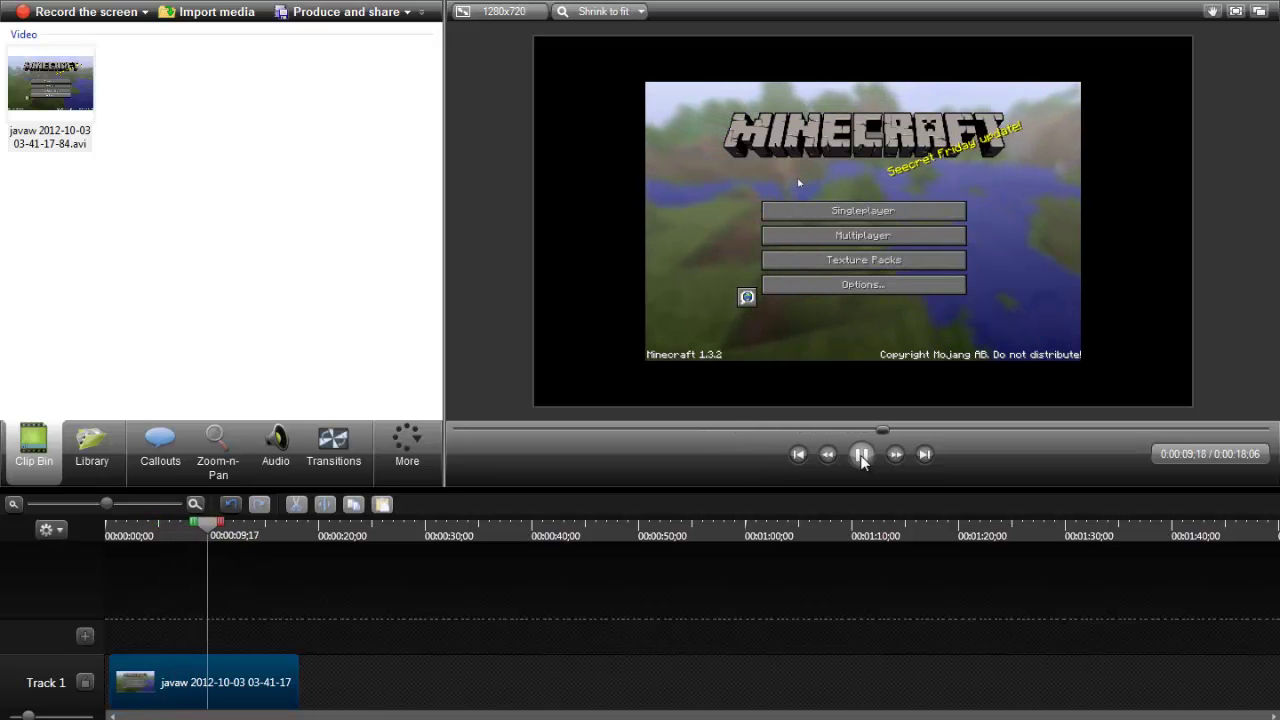
left_click(862, 455)
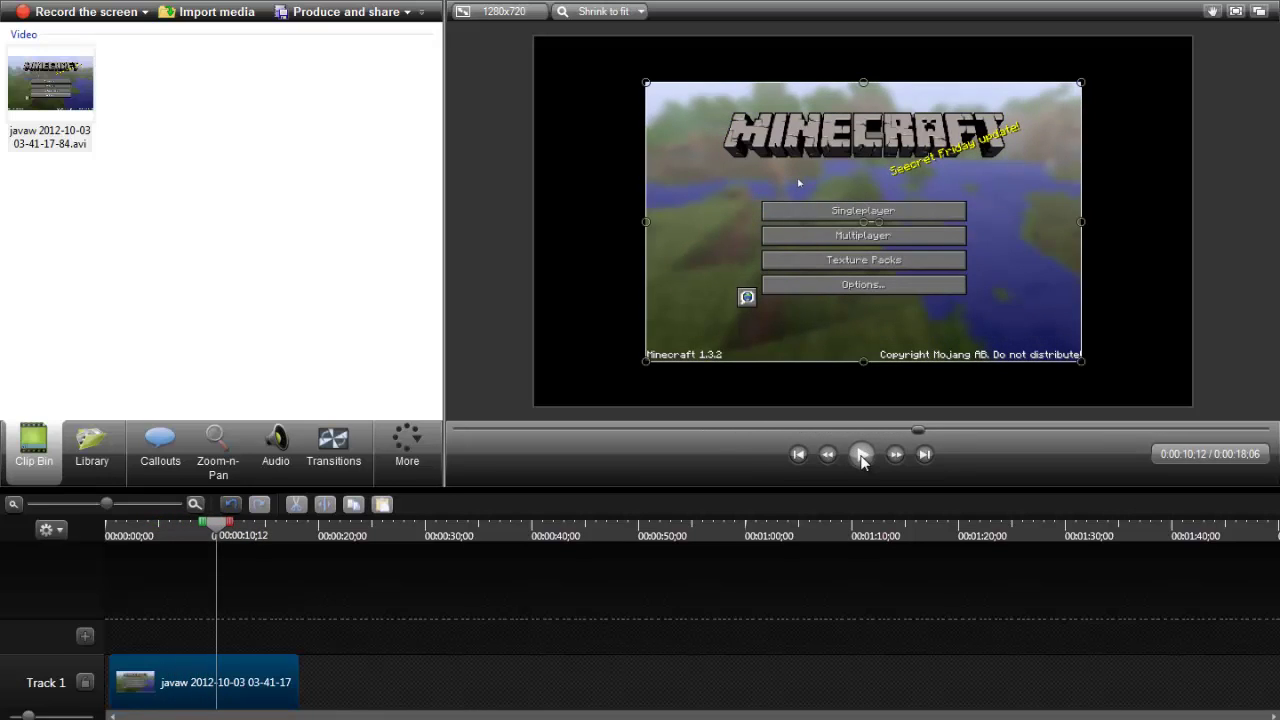
left_click(285, 679)
key("Delete")
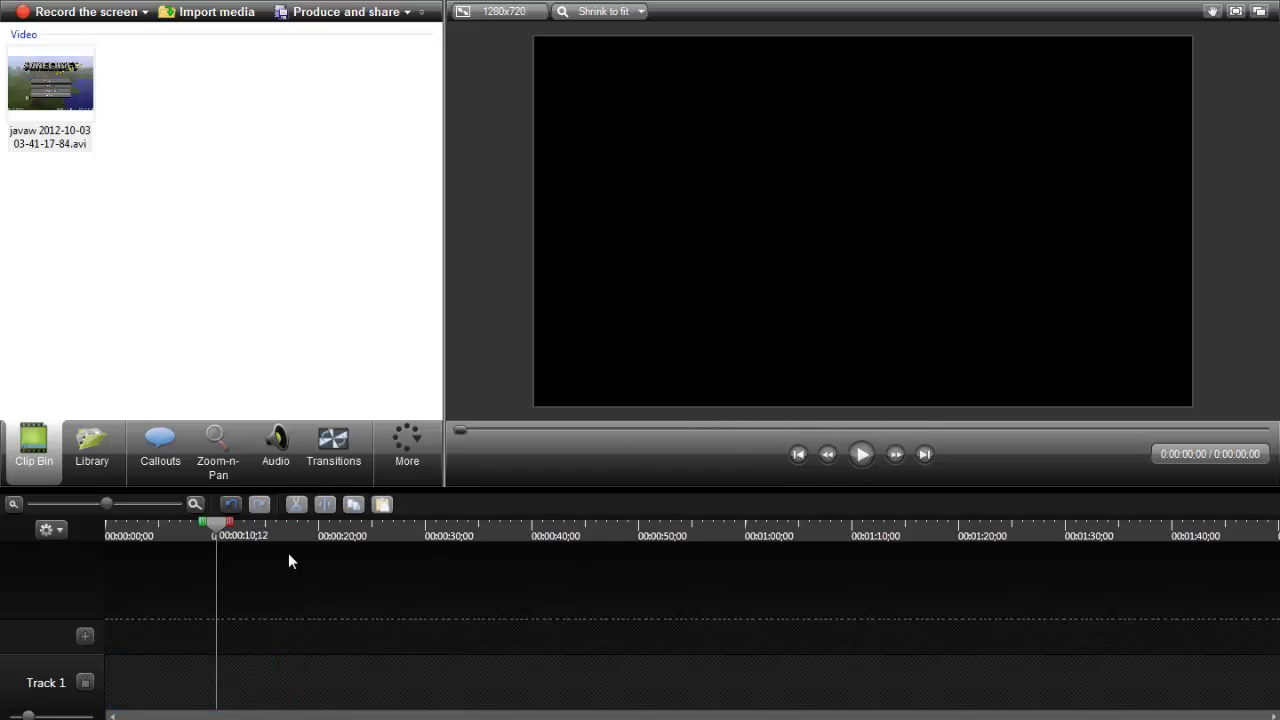
left_click(205, 13)
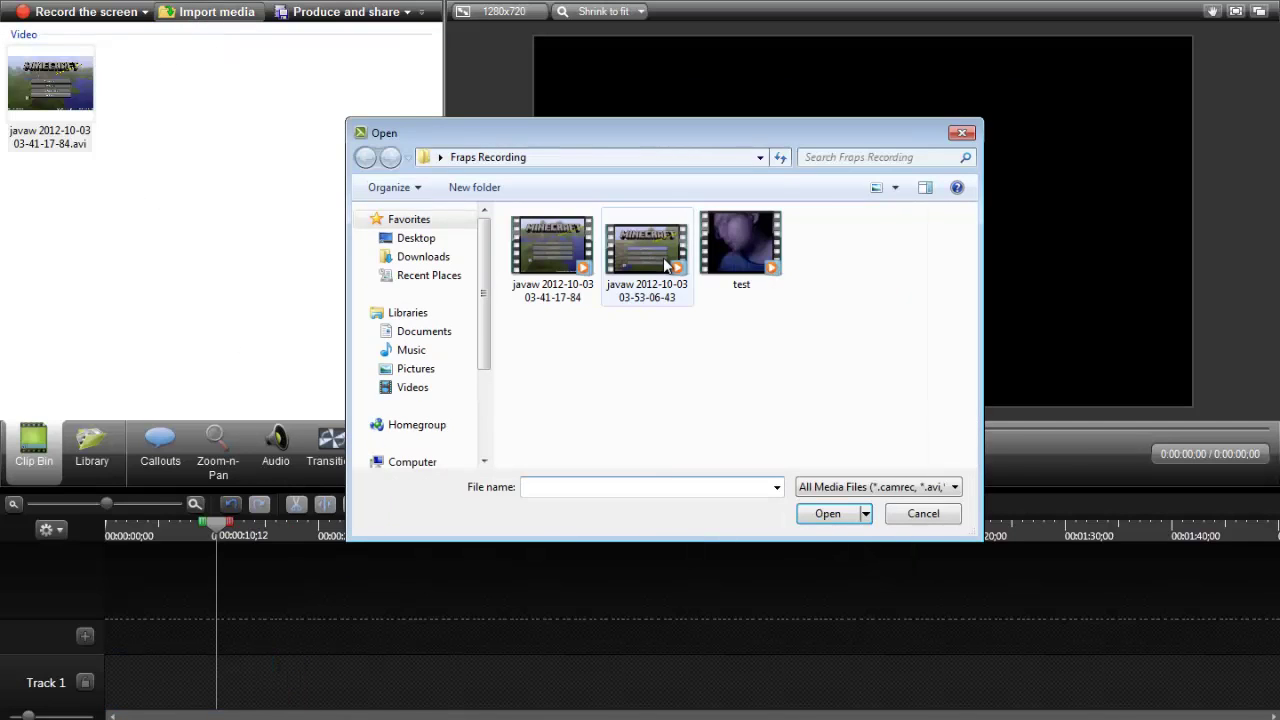
left_click(646, 250)
left_click(828, 518)
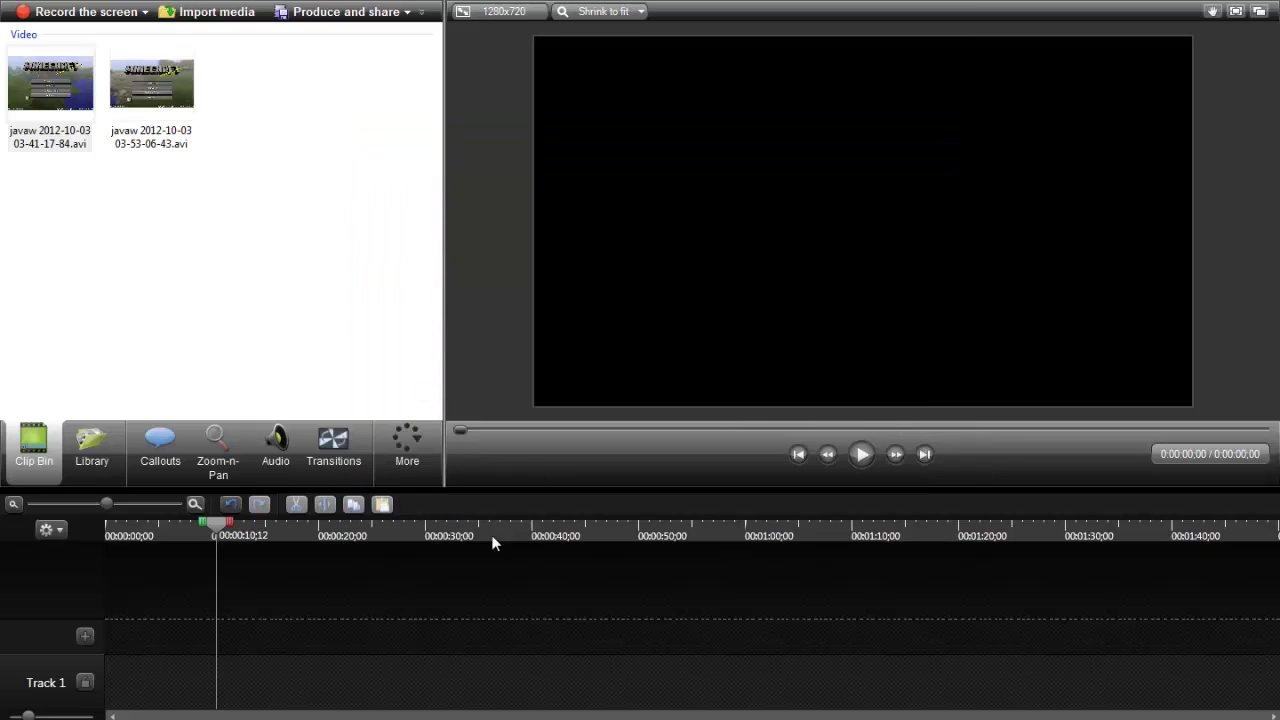
Put the second recording on Track 1 and rewind the playhead to the start
left_click_drag(170, 126, 216, 467)
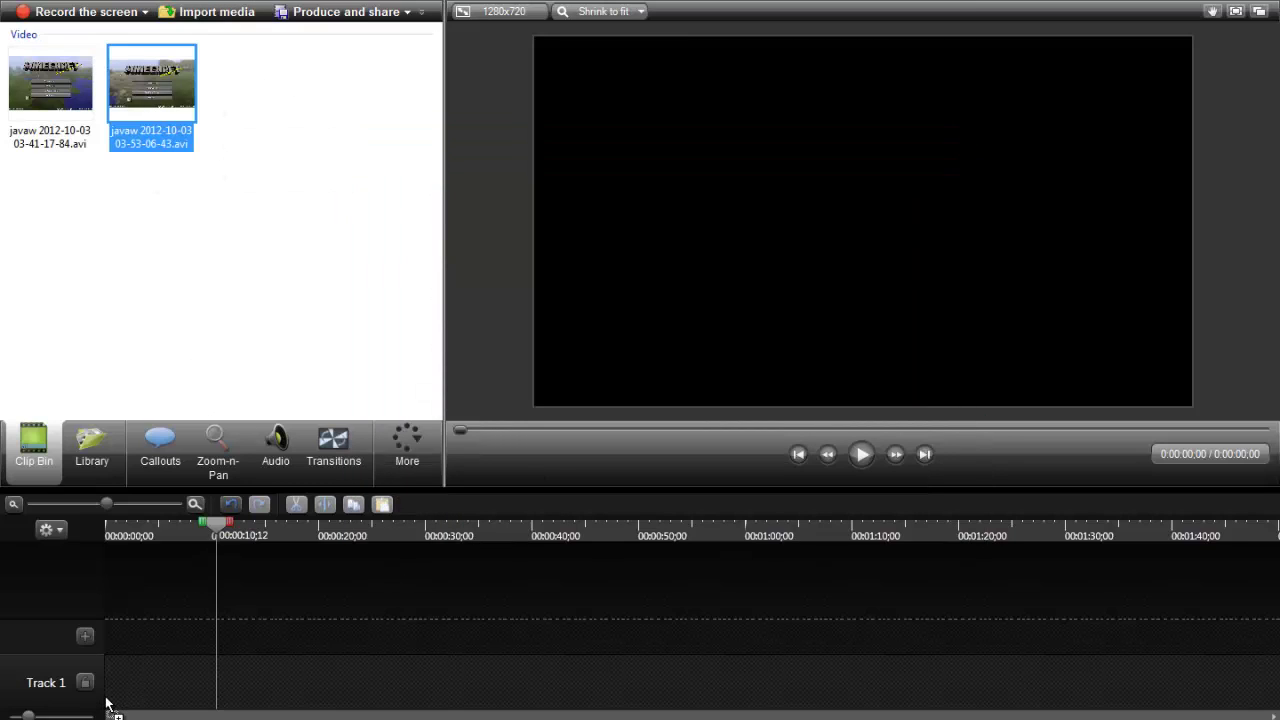
left_click_drag(108, 705, 110, 700)
left_click(271, 249)
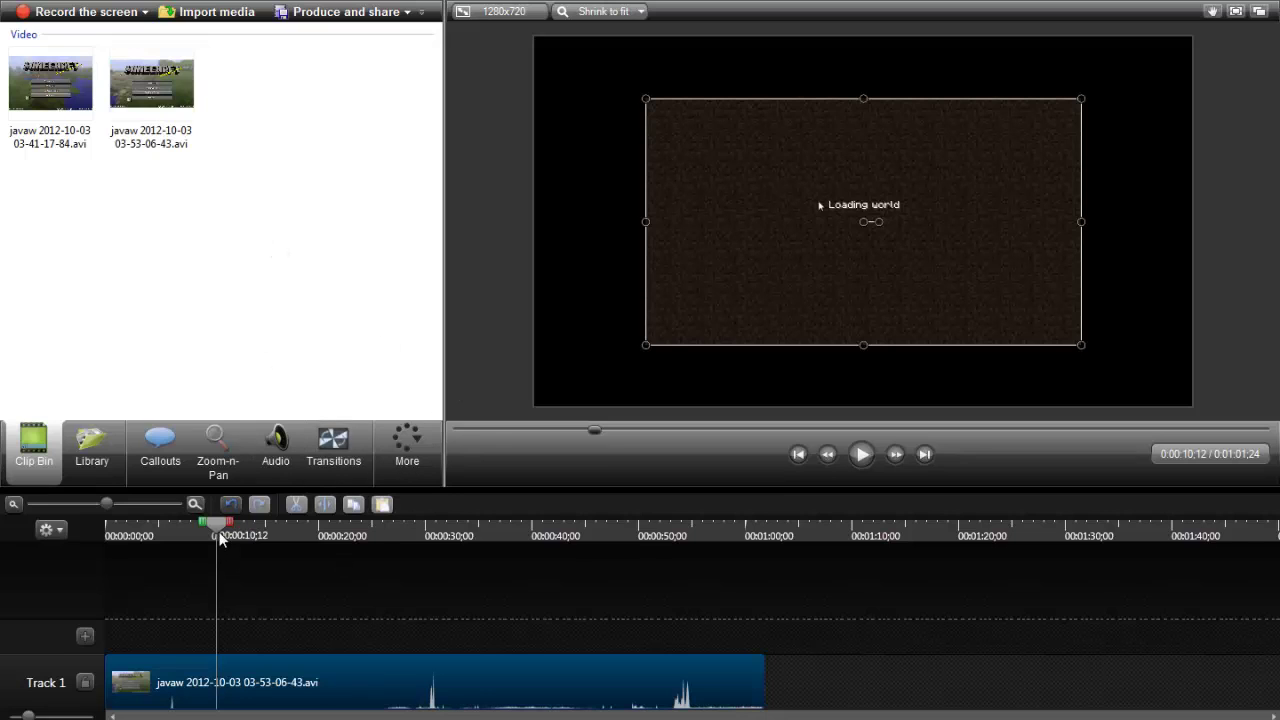
left_click_drag(221, 537, 113, 537)
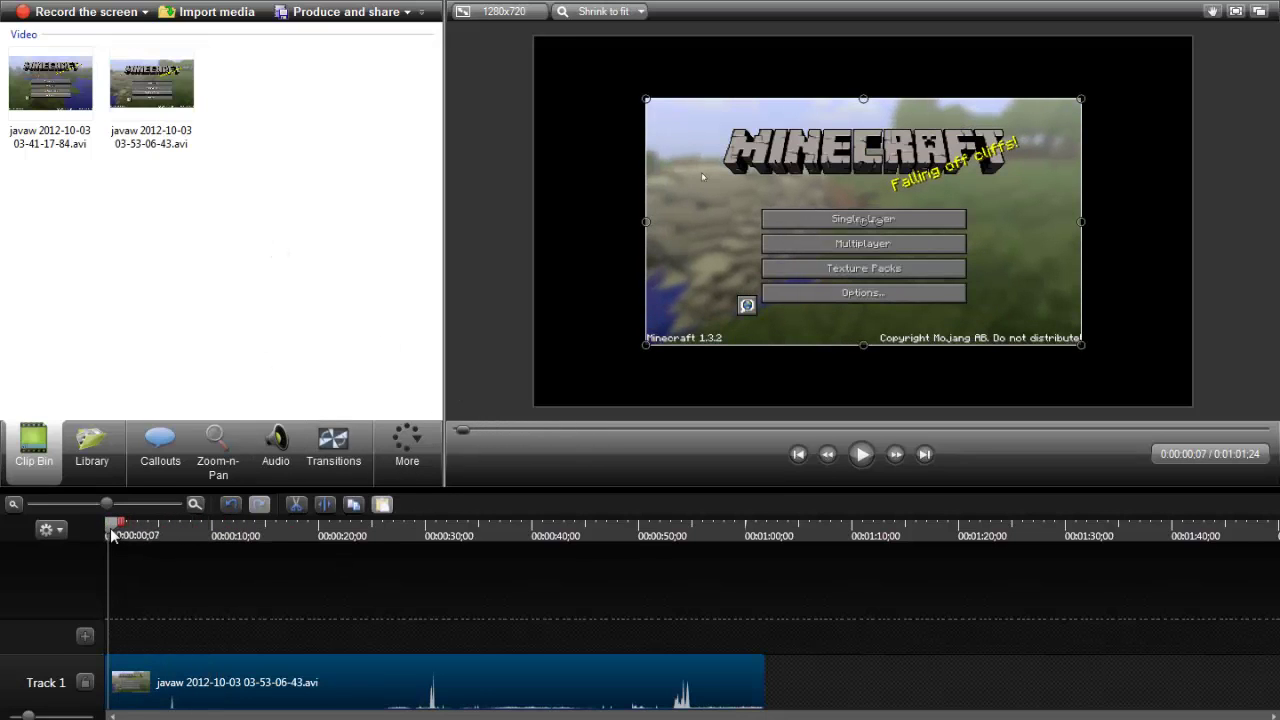
left_click(210, 20)
Import test.avi from the Desktop and drop it onto a new Track 2
scroll(410, 240, "up", 1)
left_click(412, 238)
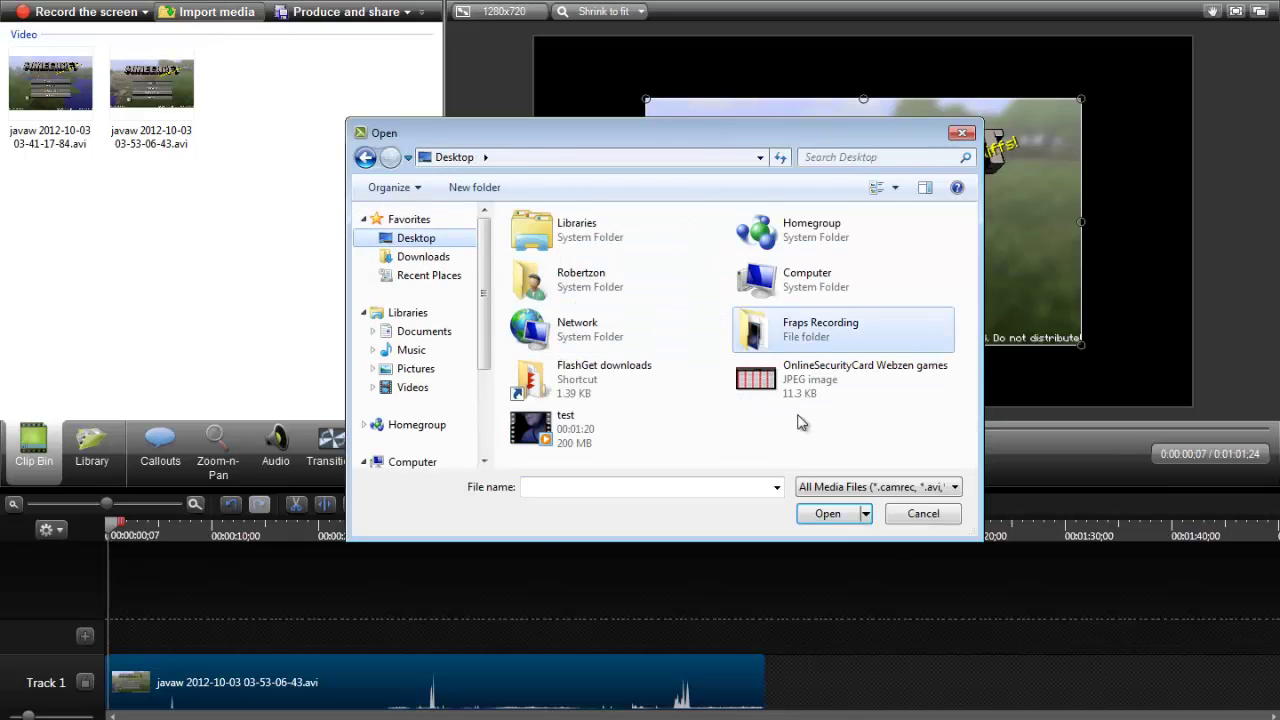
left_click(613, 436)
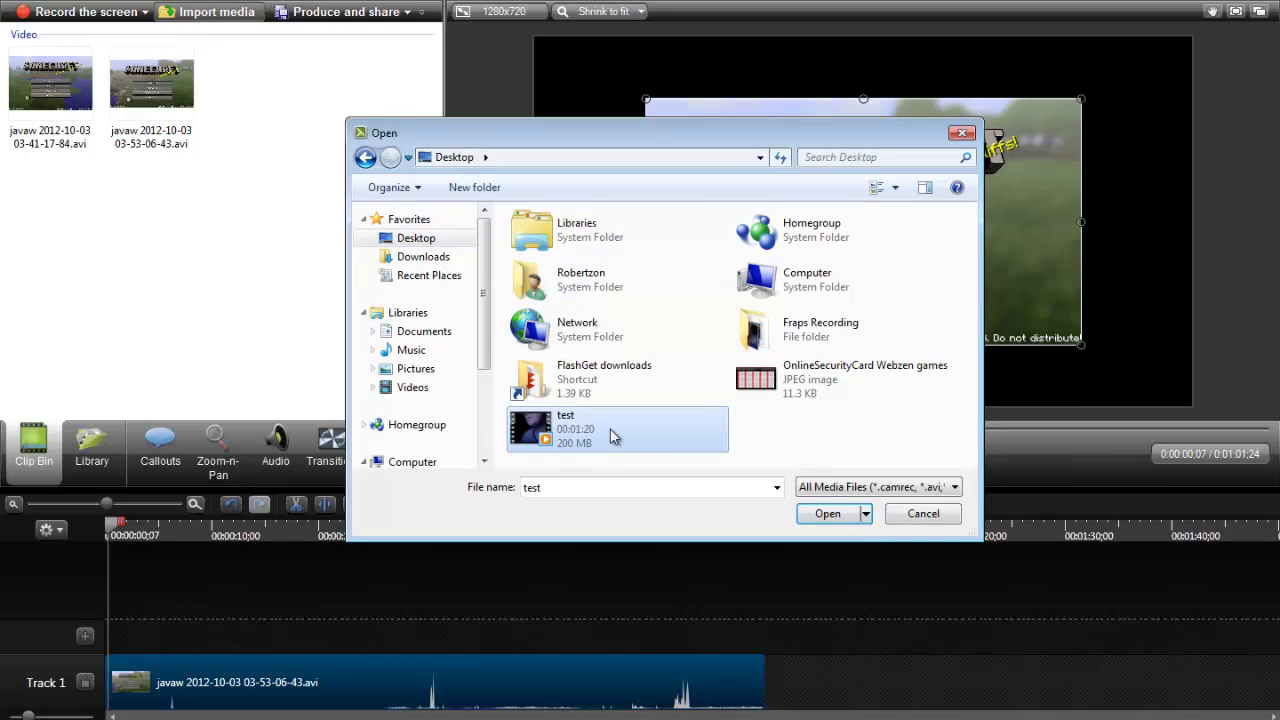
left_click(826, 515)
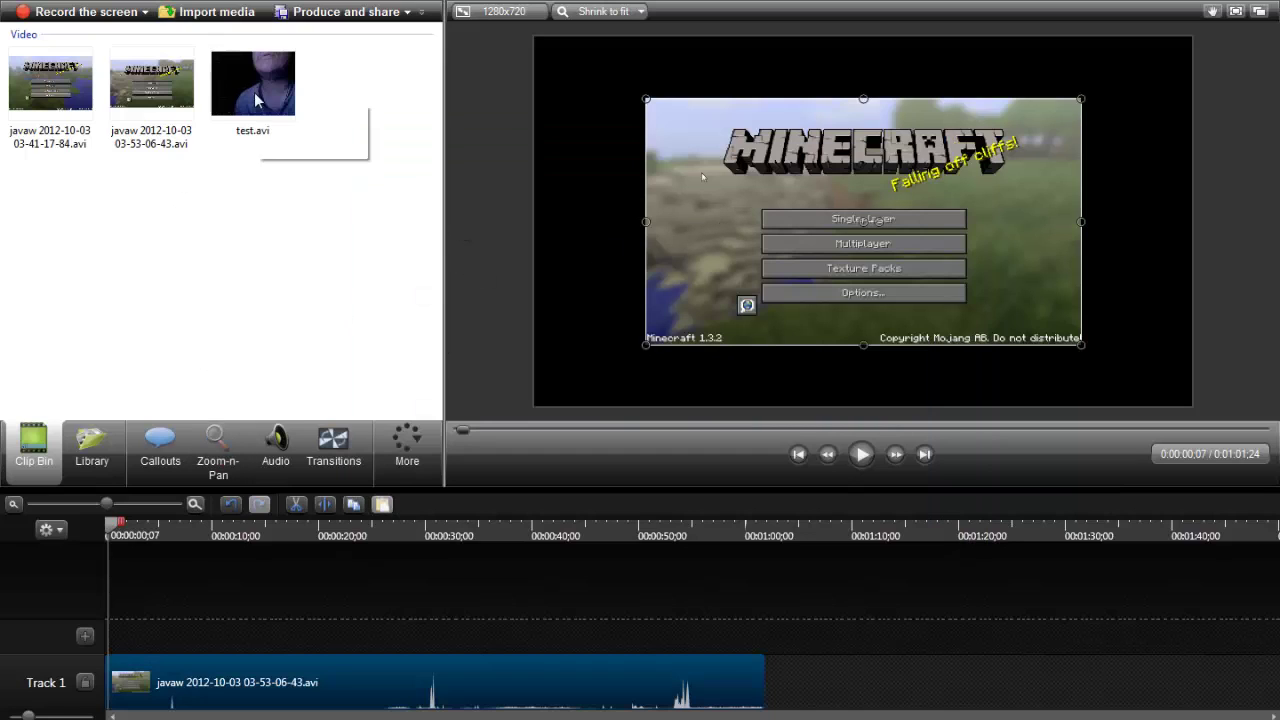
left_click_drag(255, 178, 147, 591)
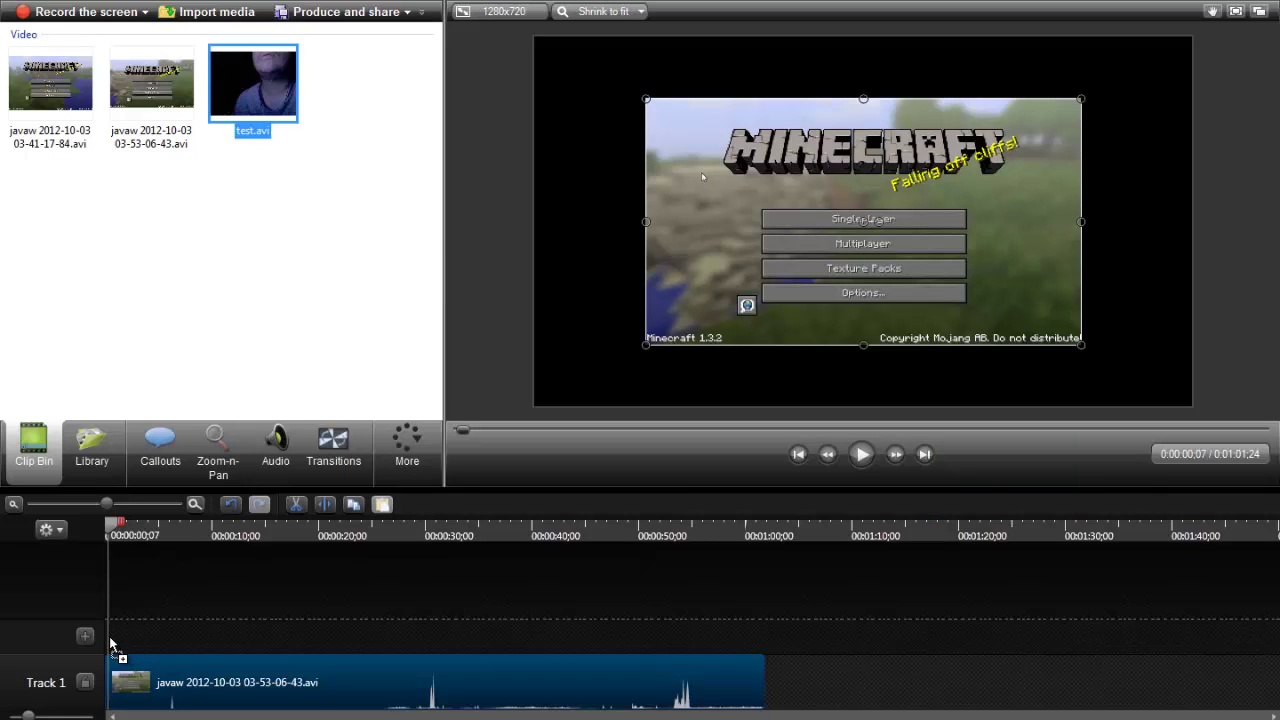
left_click_drag(110, 643, 112, 640)
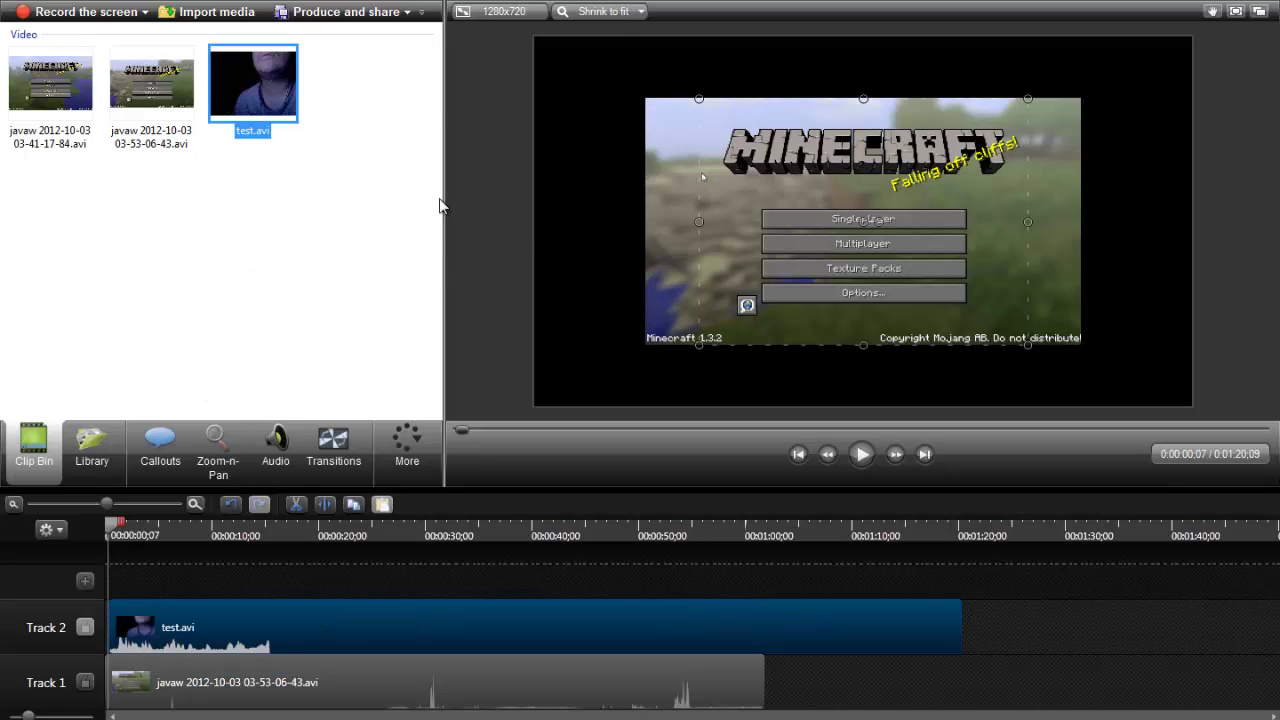
Drag the gameplay clip's handles until it fills the 1280x720 canvas edge to edge
left_click(330, 697)
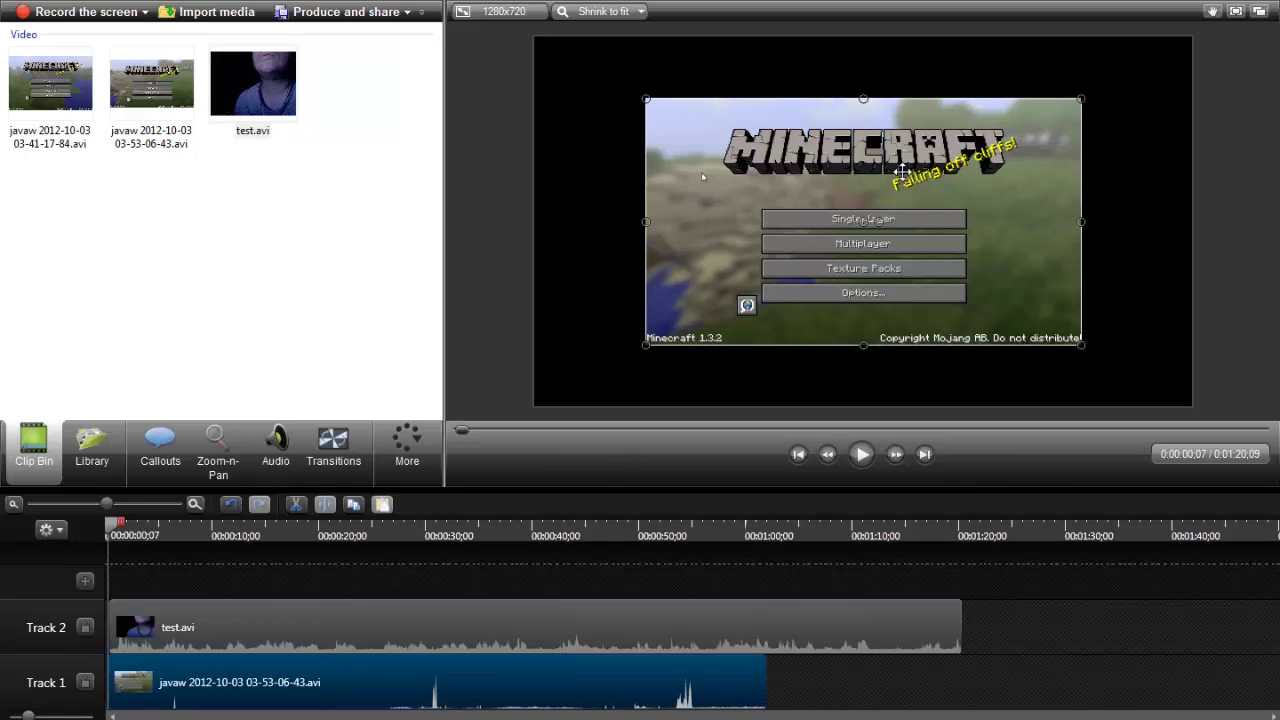
left_click_drag(646, 100, 541, 70)
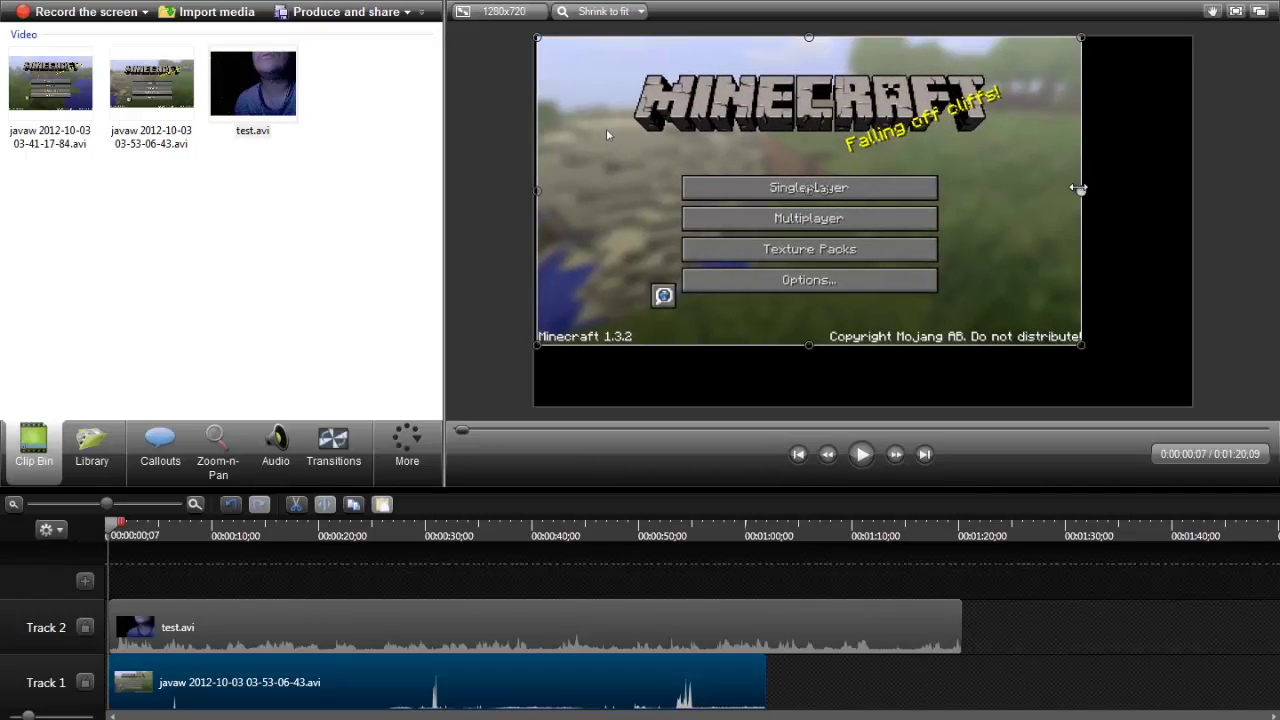
left_click_drag(1078, 188, 1190, 203)
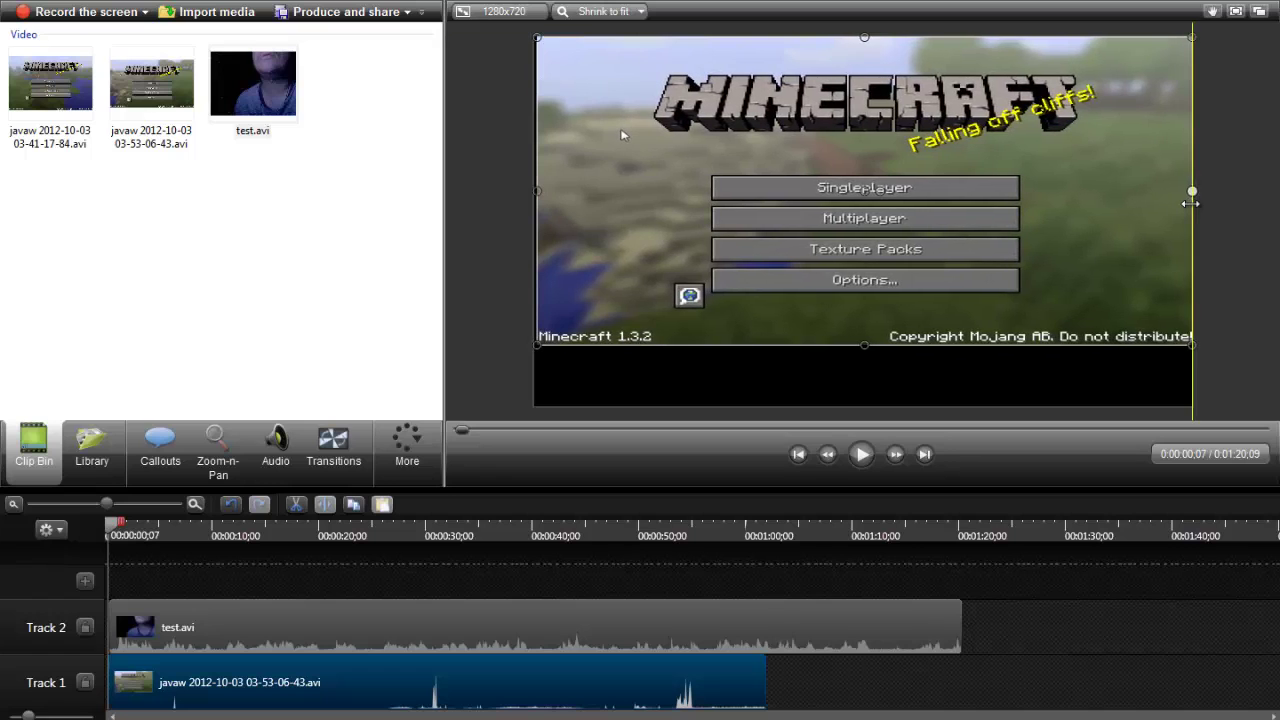
left_click_drag(865, 345, 860, 406)
left_click_drag(541, 220, 535, 220)
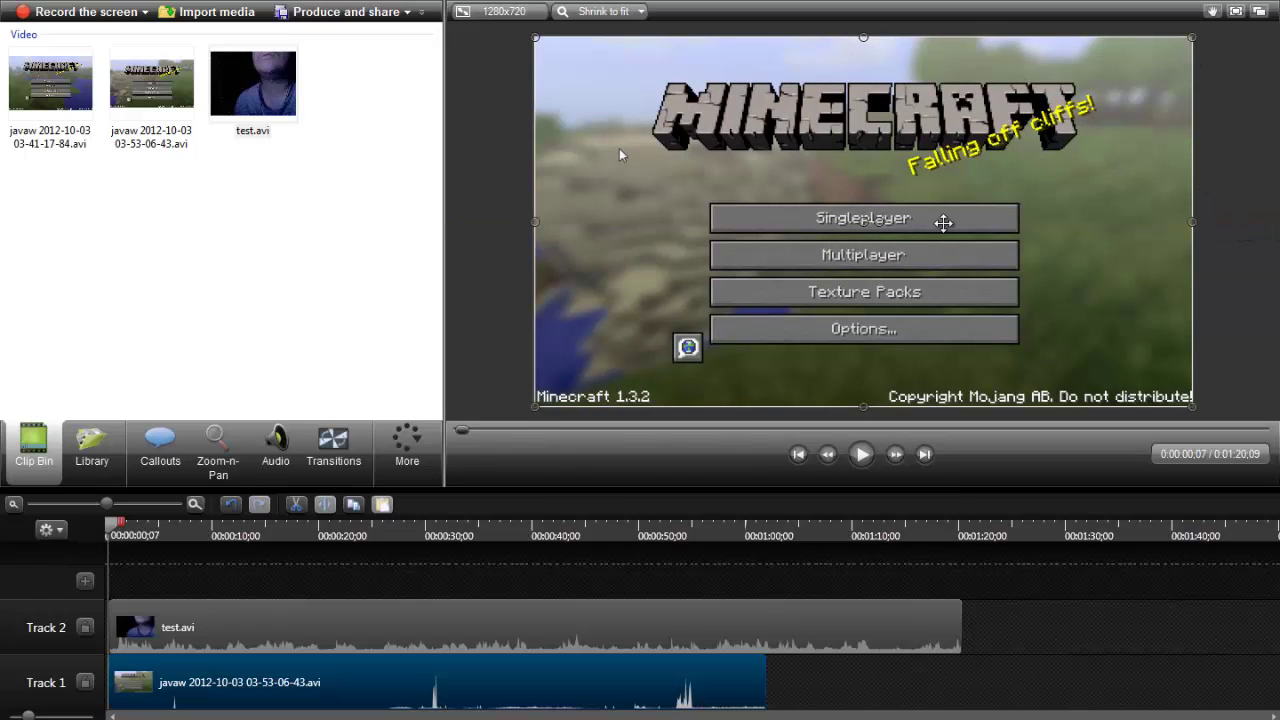
Preview the timeline, then shift test.avi later along Track 2
left_click(862, 455)
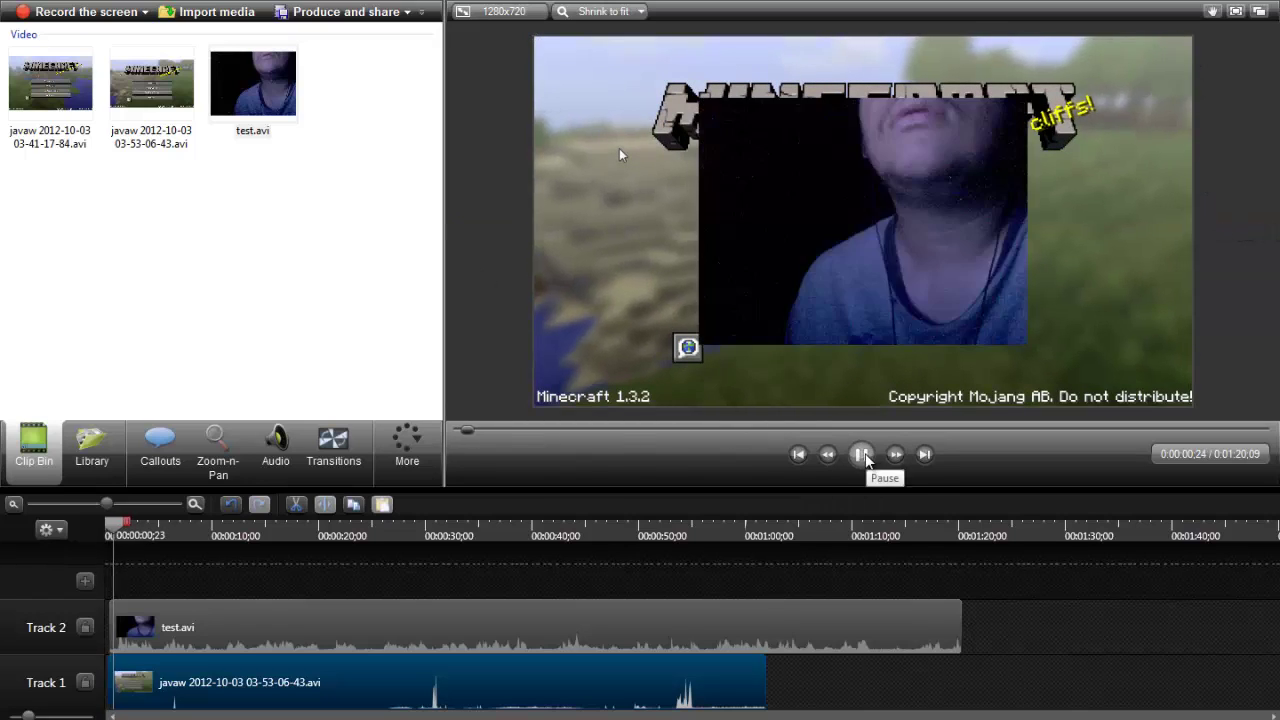
left_click(862, 455)
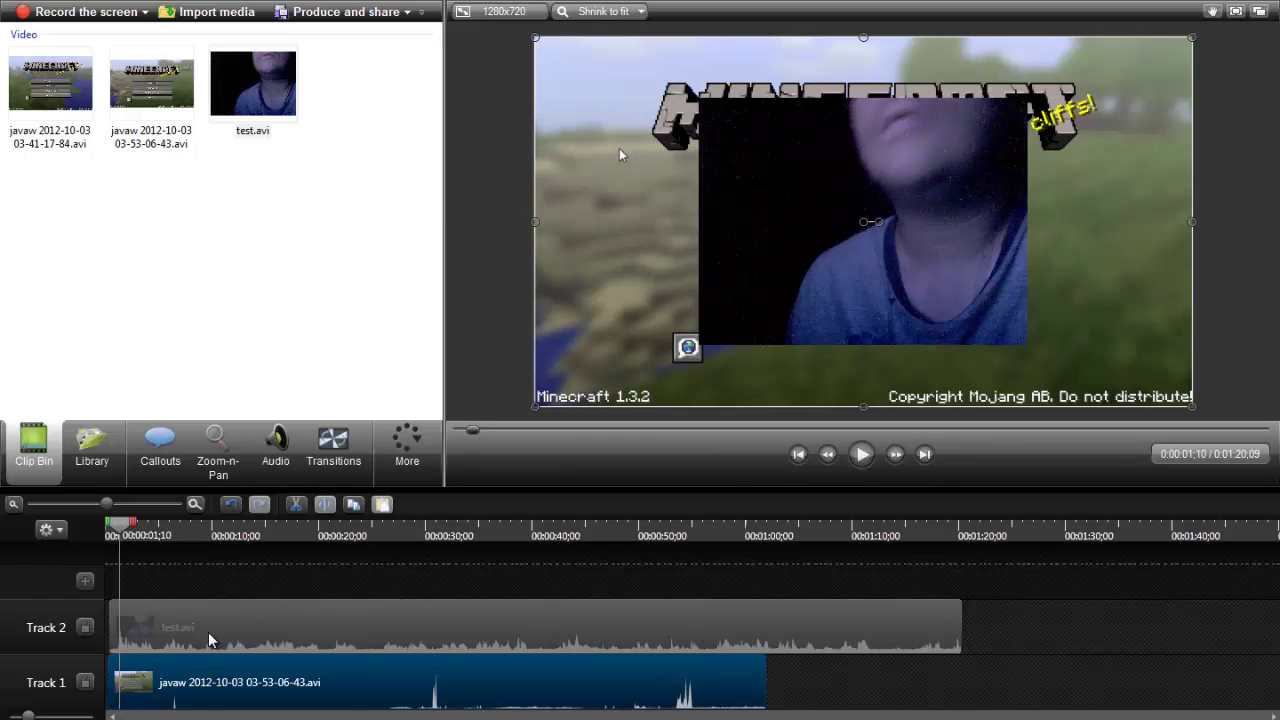
left_click_drag(201, 626, 950, 623)
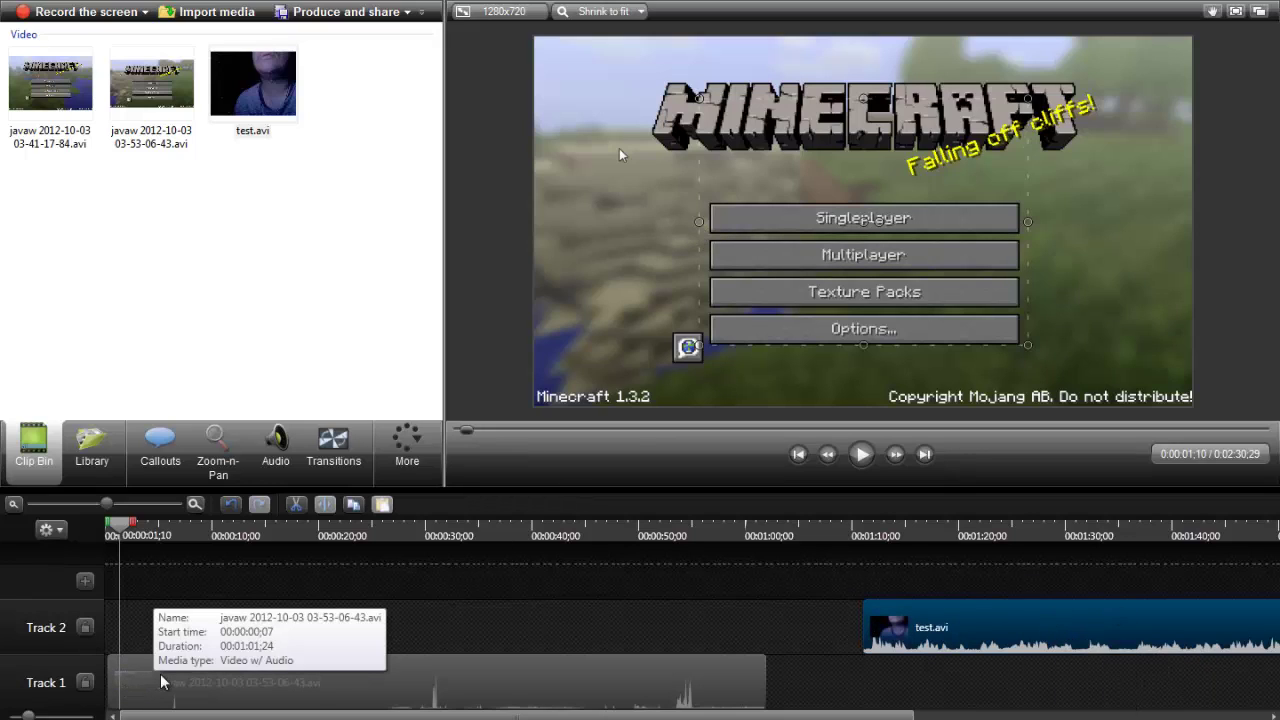
left_click(226, 636)
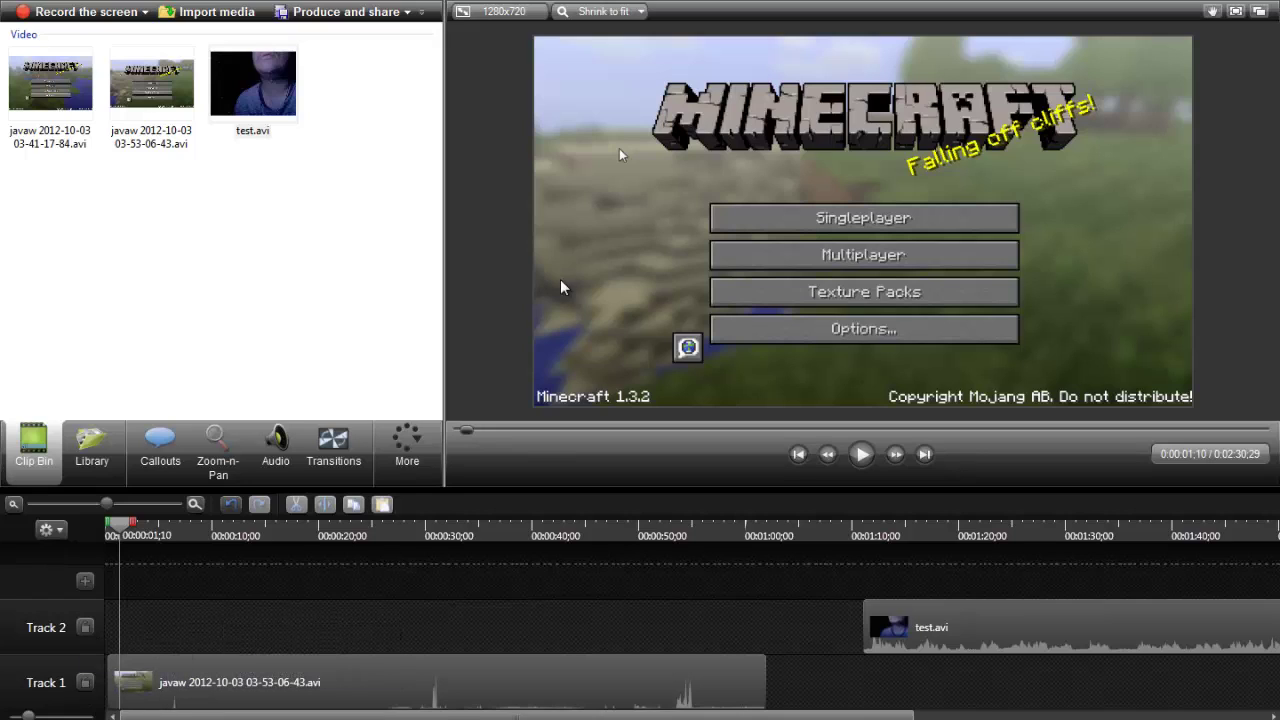
Push the gameplay clip later on Track 1 and move test.avi to 0:00 on Track 2
left_click(864, 465)
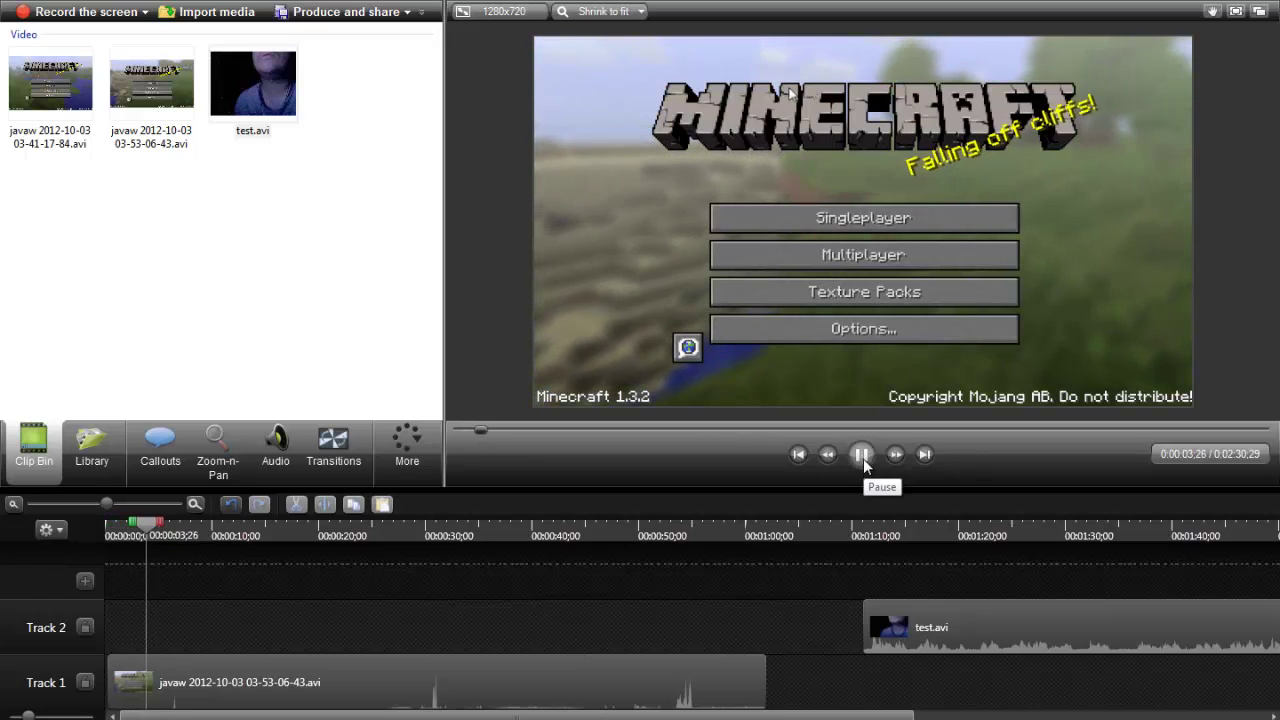
left_click(863, 458)
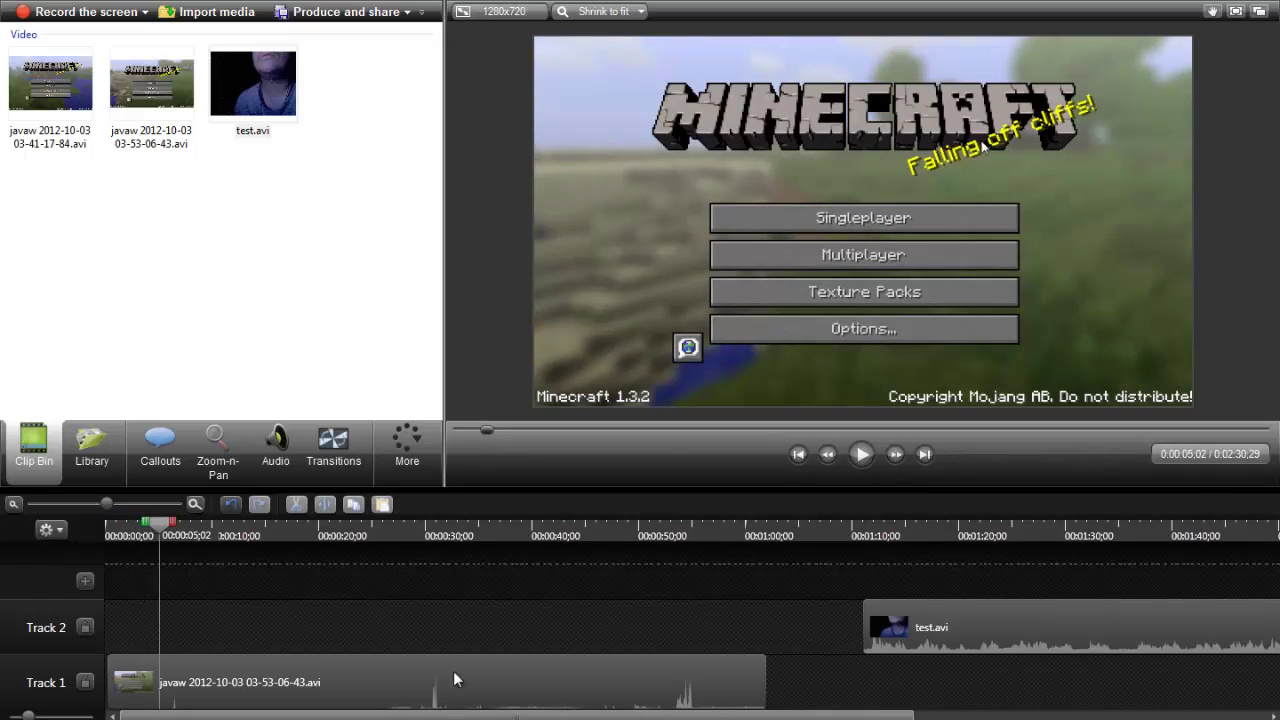
left_click_drag(271, 694, 739, 700)
left_click_drag(967, 624, 168, 624)
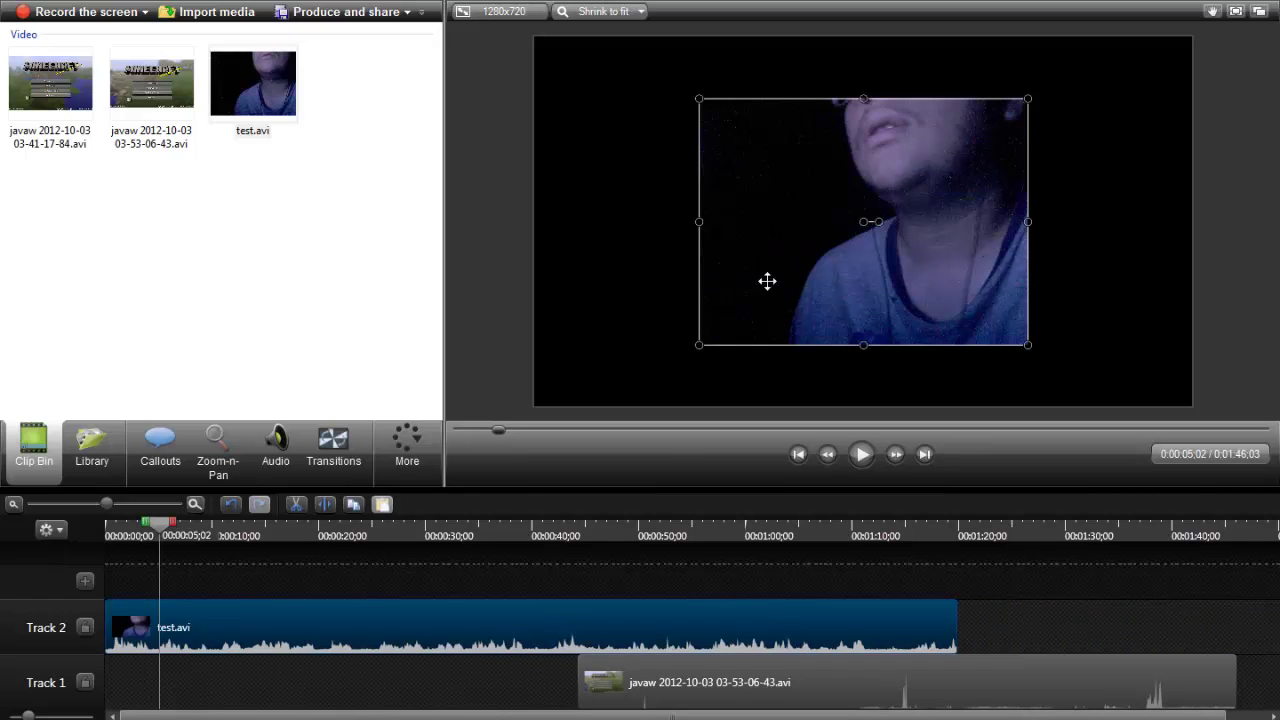
Move and shrink the webcam video into a small overlay in the canvas's top-right corner
mouse_move(768, 280)
left_mouse_down()
mouse_move(774, 240)
mouse_move(814, 240)
mouse_move(677, 269)
mouse_move(898, 190)
mouse_move(954, 154)
left_mouse_up()
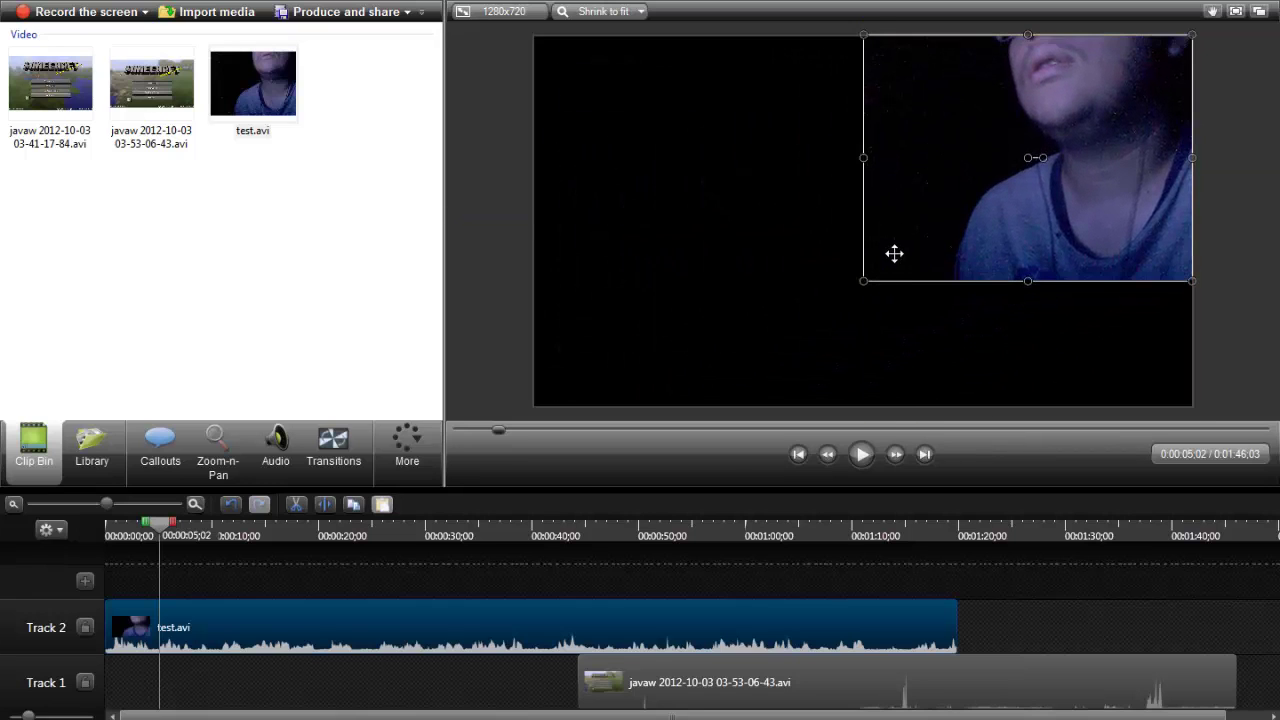
left_click_drag(862, 282, 1090, 112)
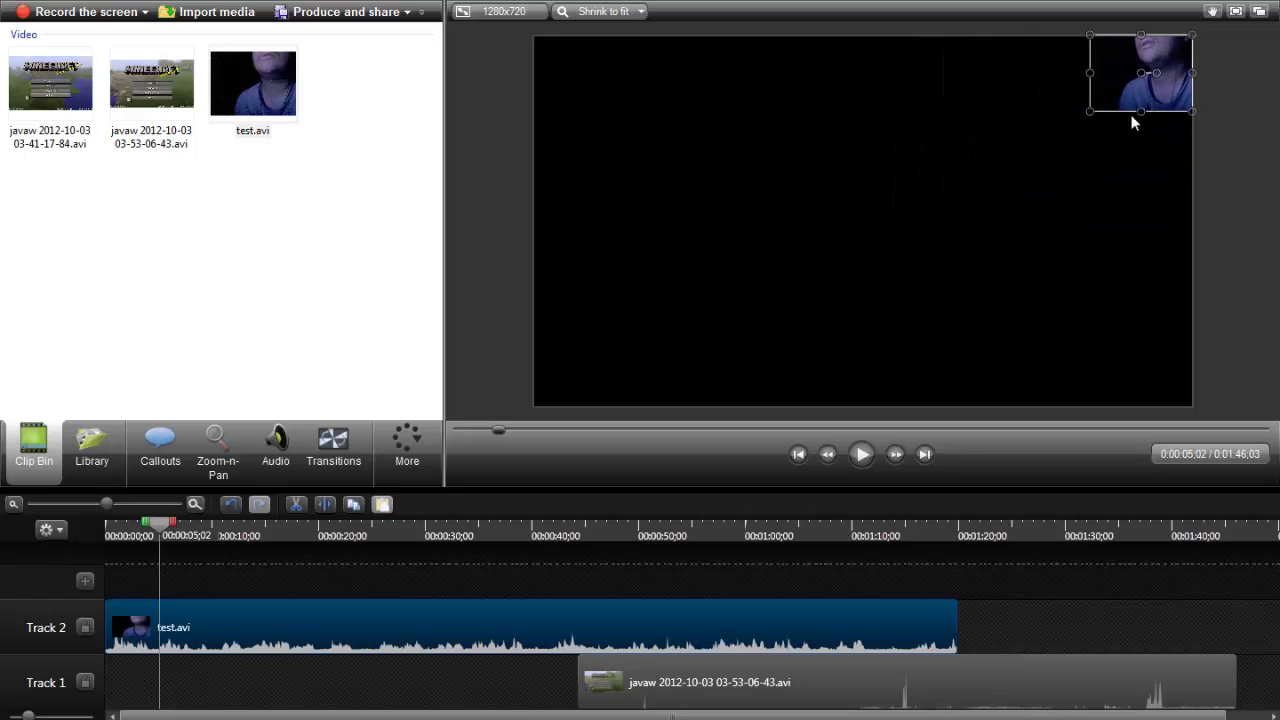
left_click(1062, 128)
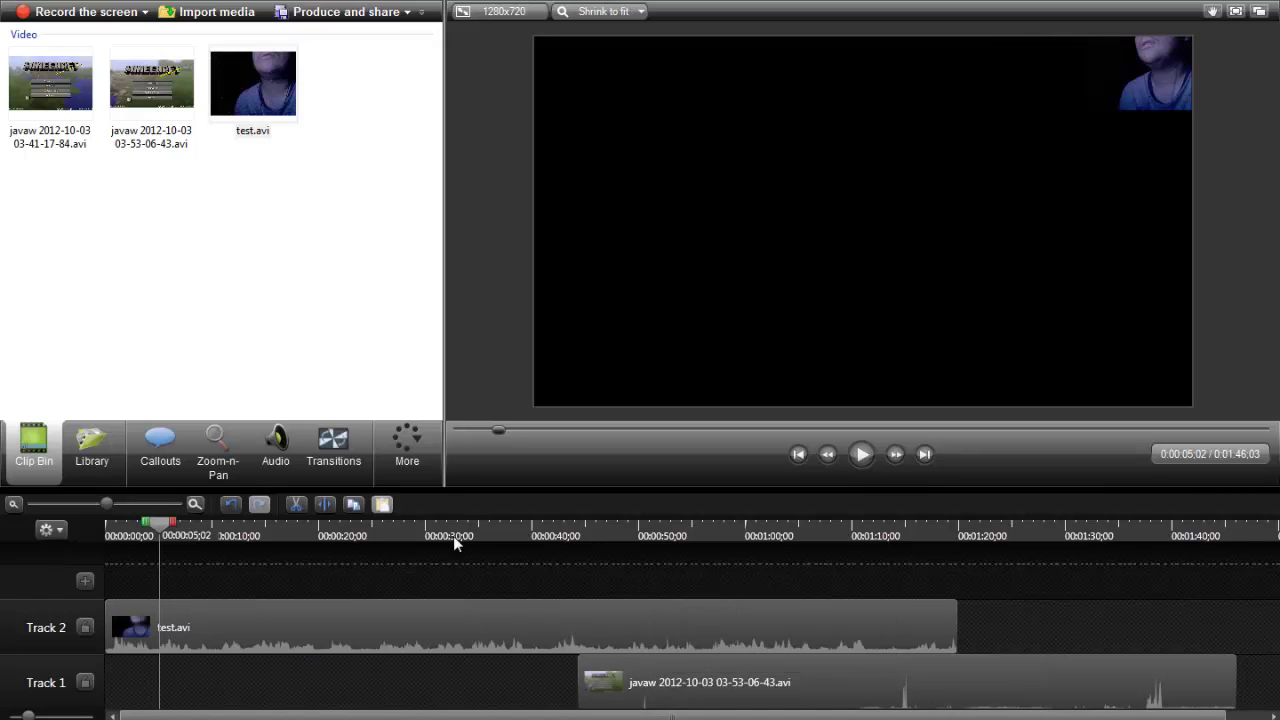
Drag the gameplay clip earlier on Track 1, previewing from about 22 seconds and the title menu
left_click(340, 531)
left_click(861, 459)
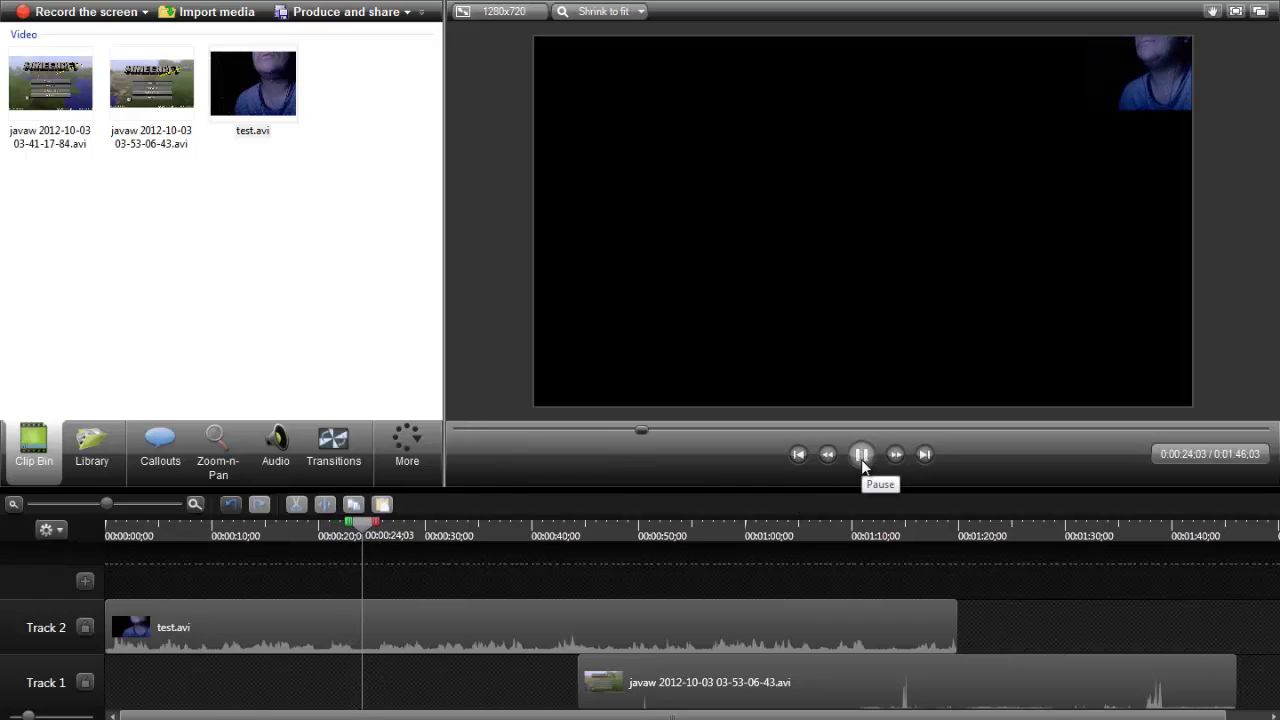
left_click(861, 454)
left_click_drag(735, 686, 398, 697)
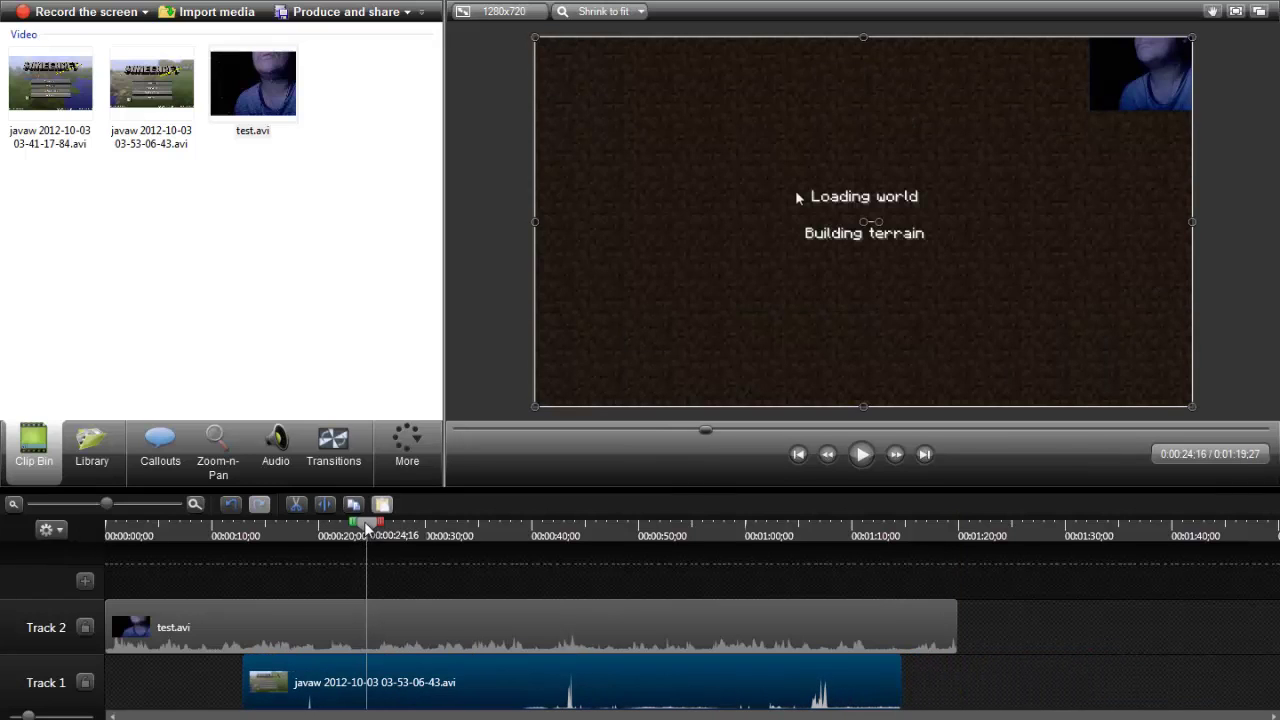
left_click_drag(367, 530, 243, 530)
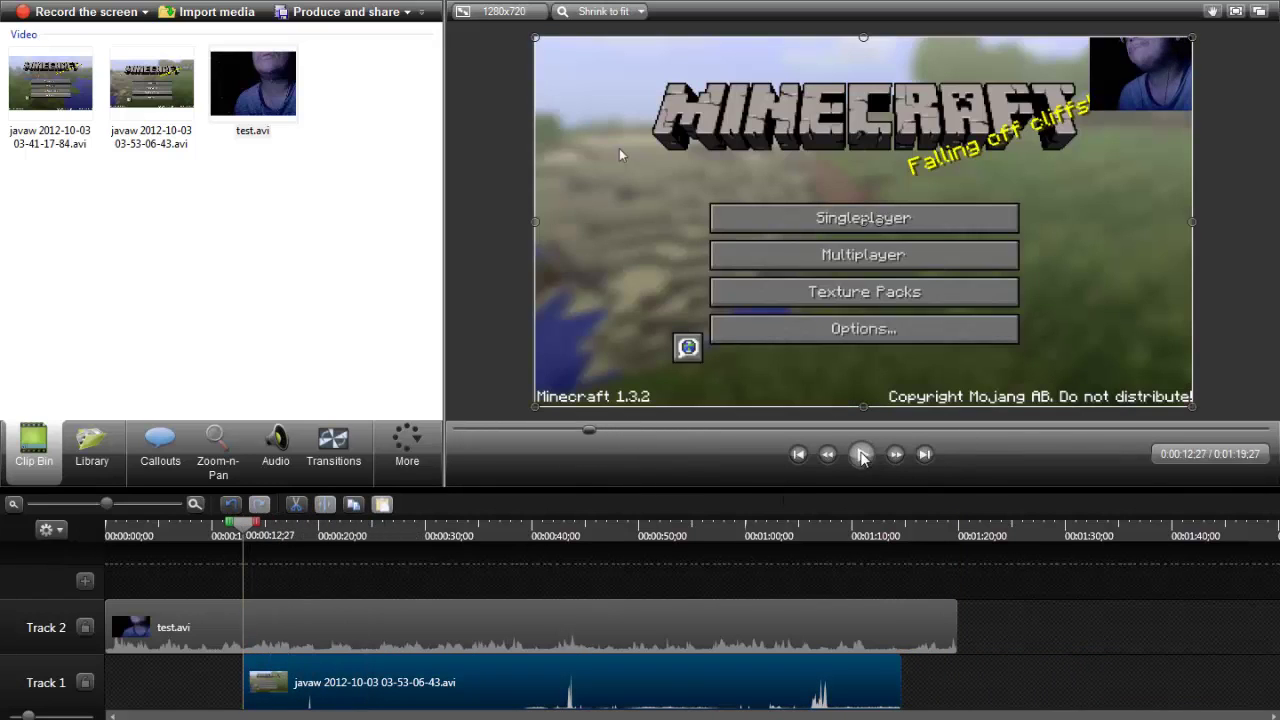
left_click(862, 455)
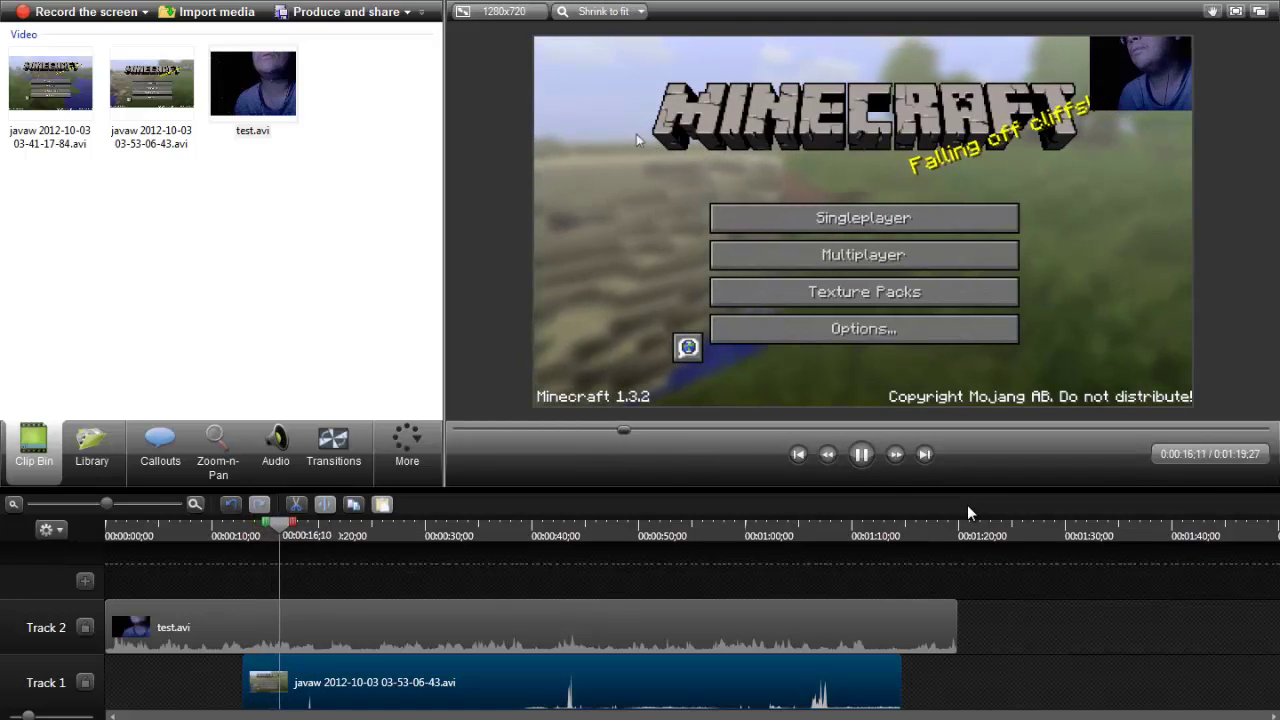
left_click(860, 455)
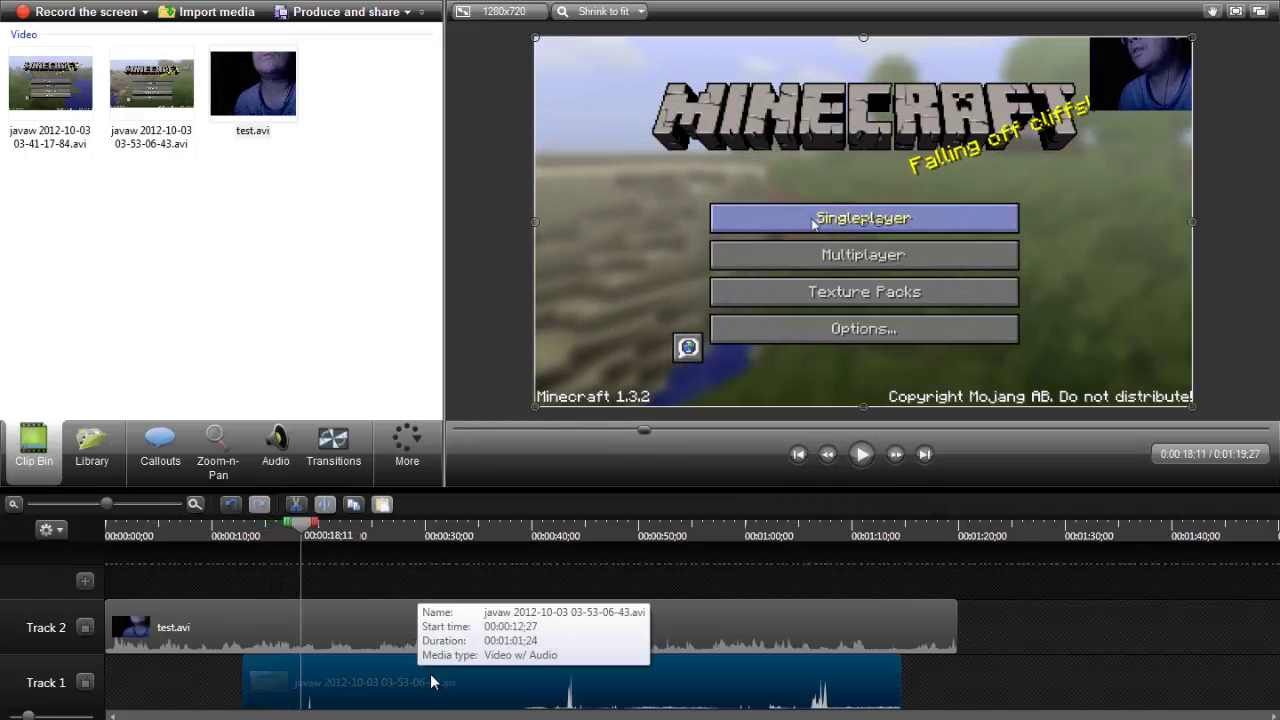
Nudge the gameplay clip slightly later and earlier, replaying from about 17 seconds to check sync
mouse_move(432, 682)
left_mouse_down()
mouse_move(446, 683)
mouse_move(432, 684)
left_mouse_up()
left_click_drag(302, 533, 288, 533)
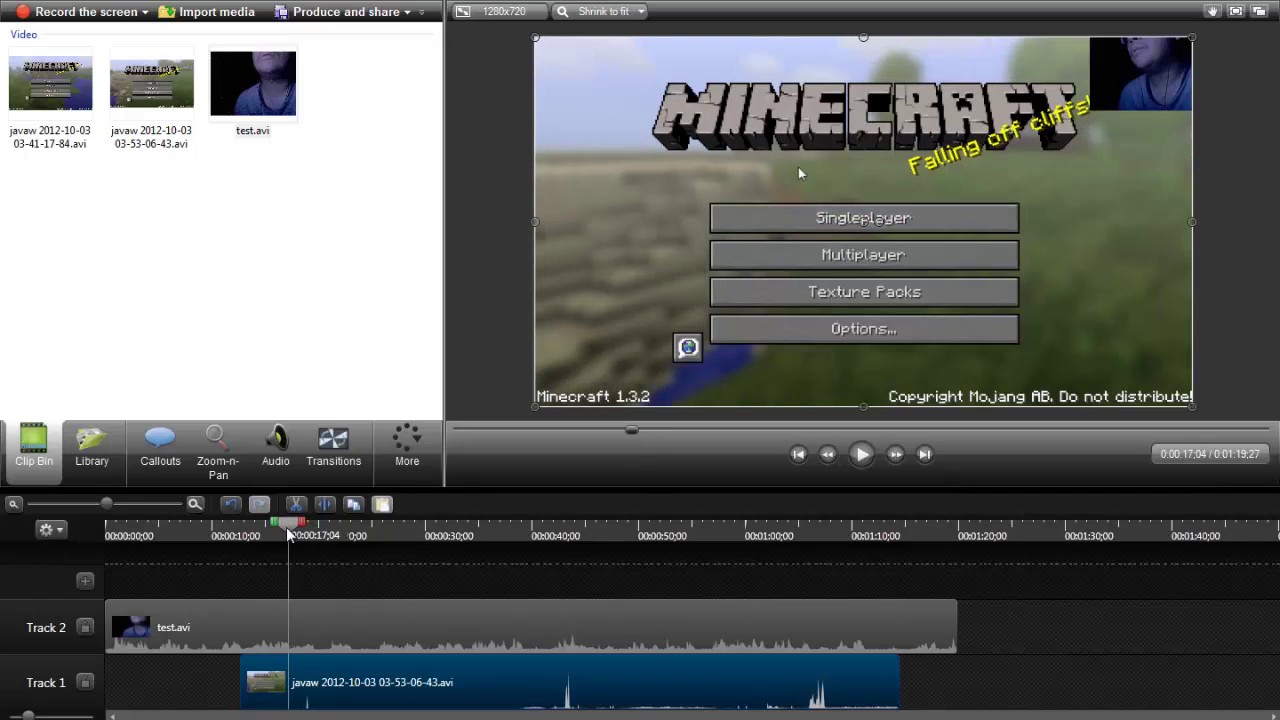
left_click_drag(391, 677, 379, 680)
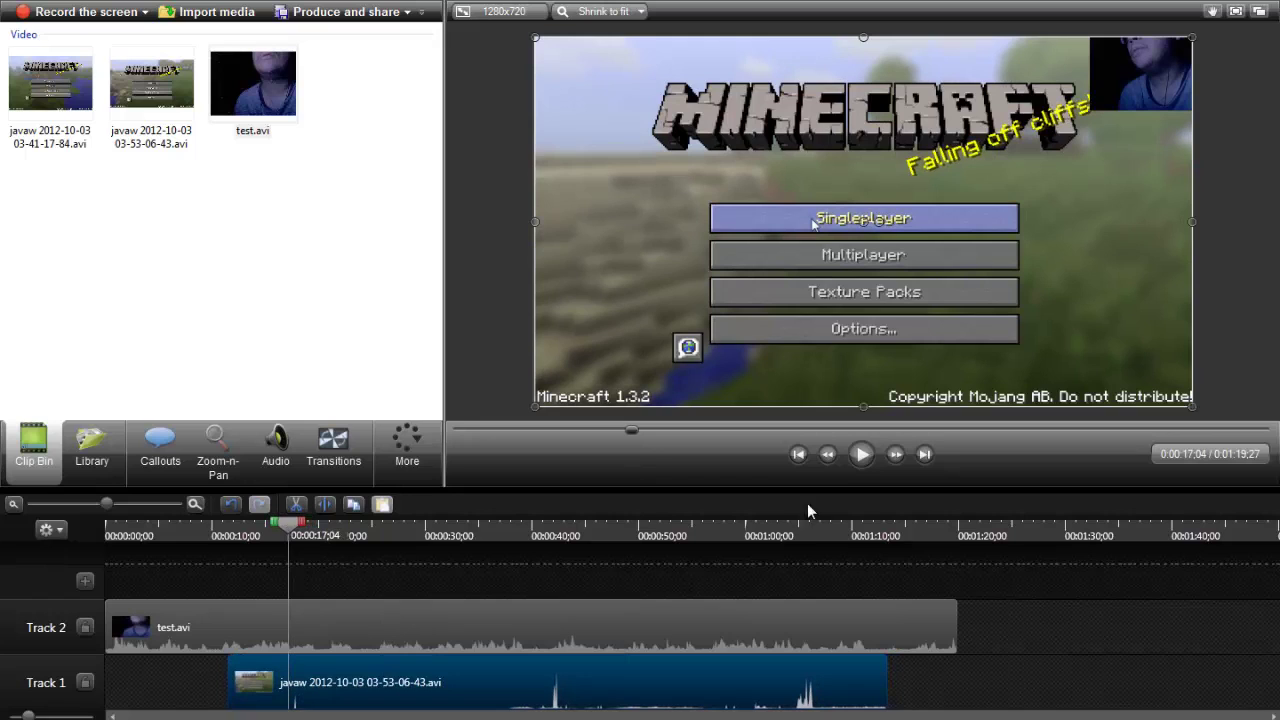
left_click(862, 458)
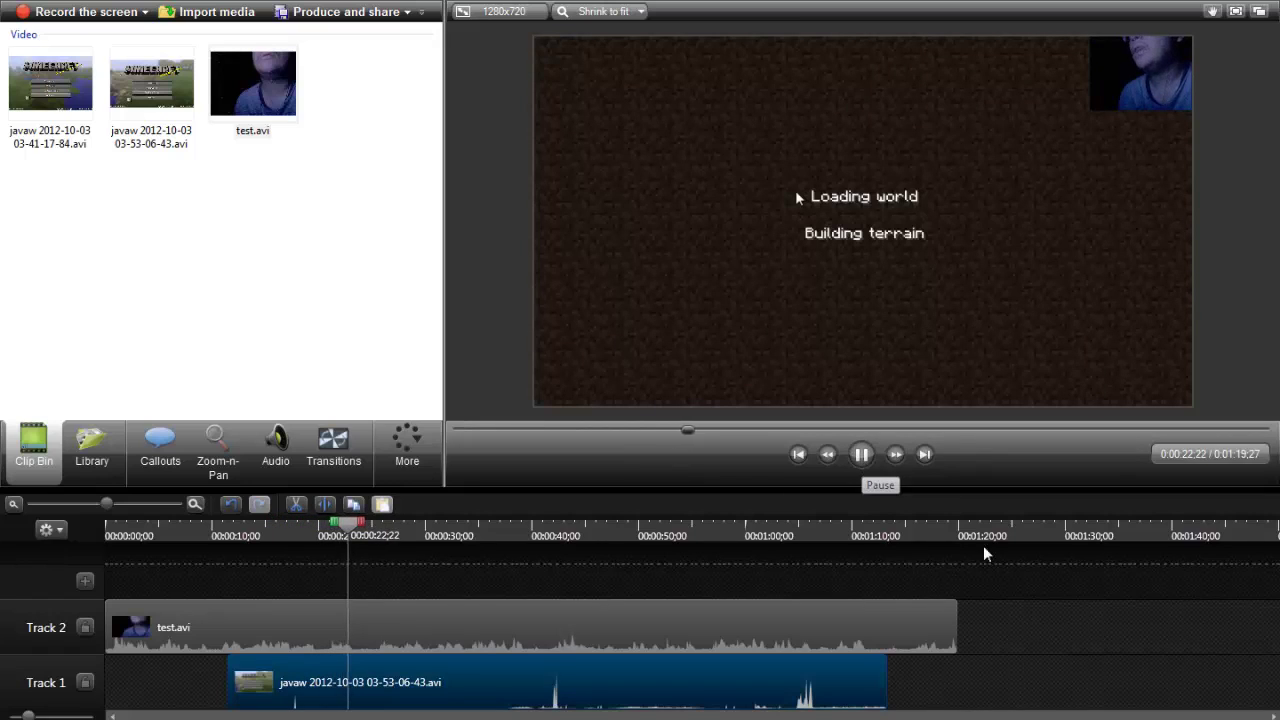
left_click(866, 457)
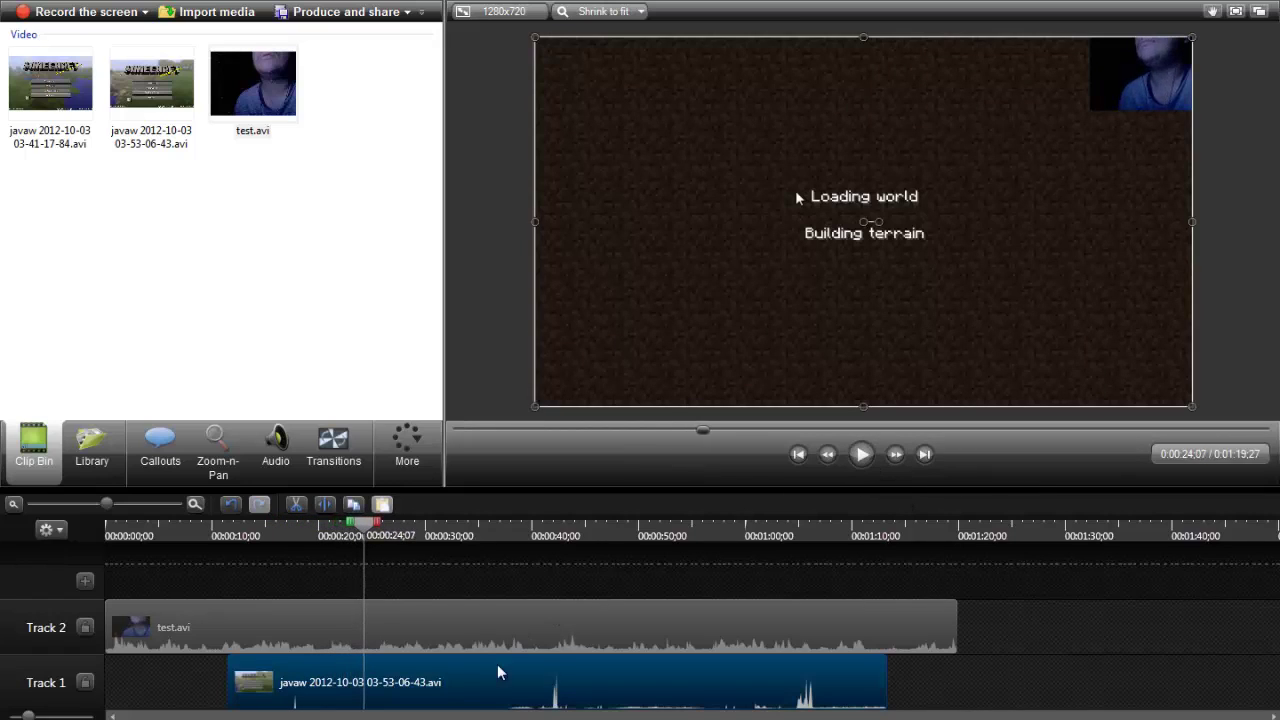
left_click_drag(474, 681, 476, 686)
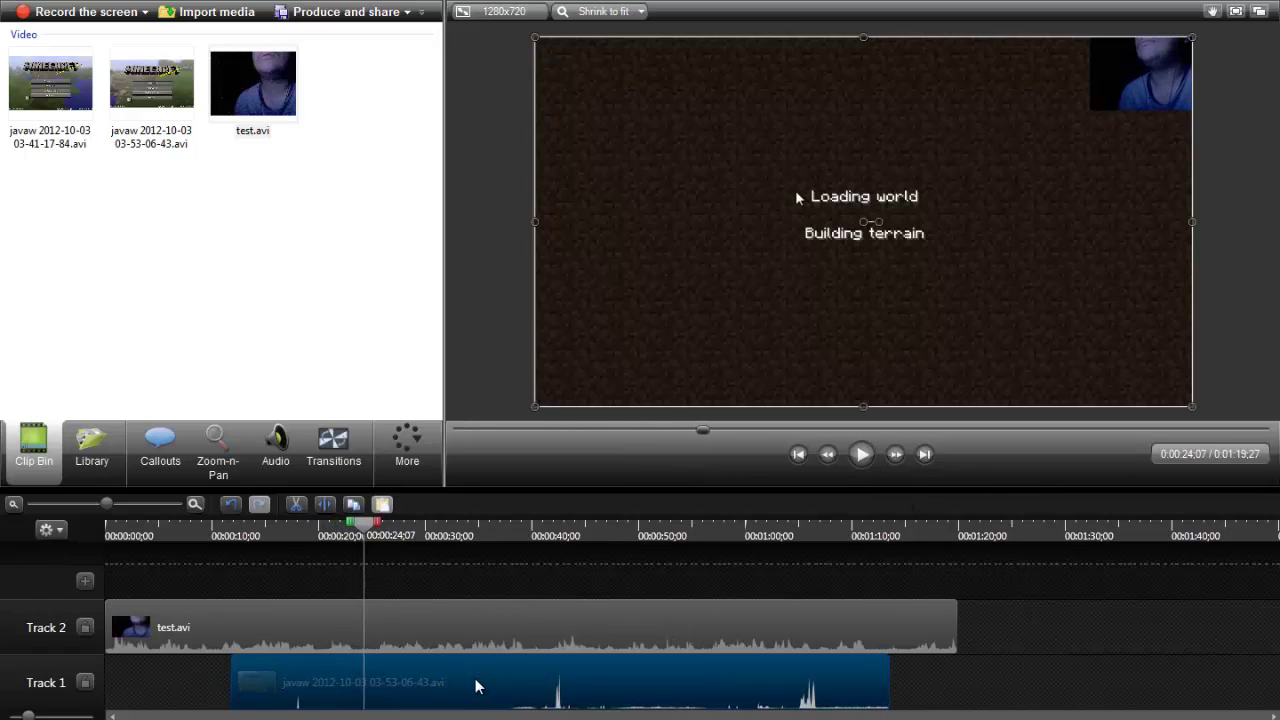
Push the gameplay clip later on Track 1, checking playback around 38–42 seconds
left_click(857, 465)
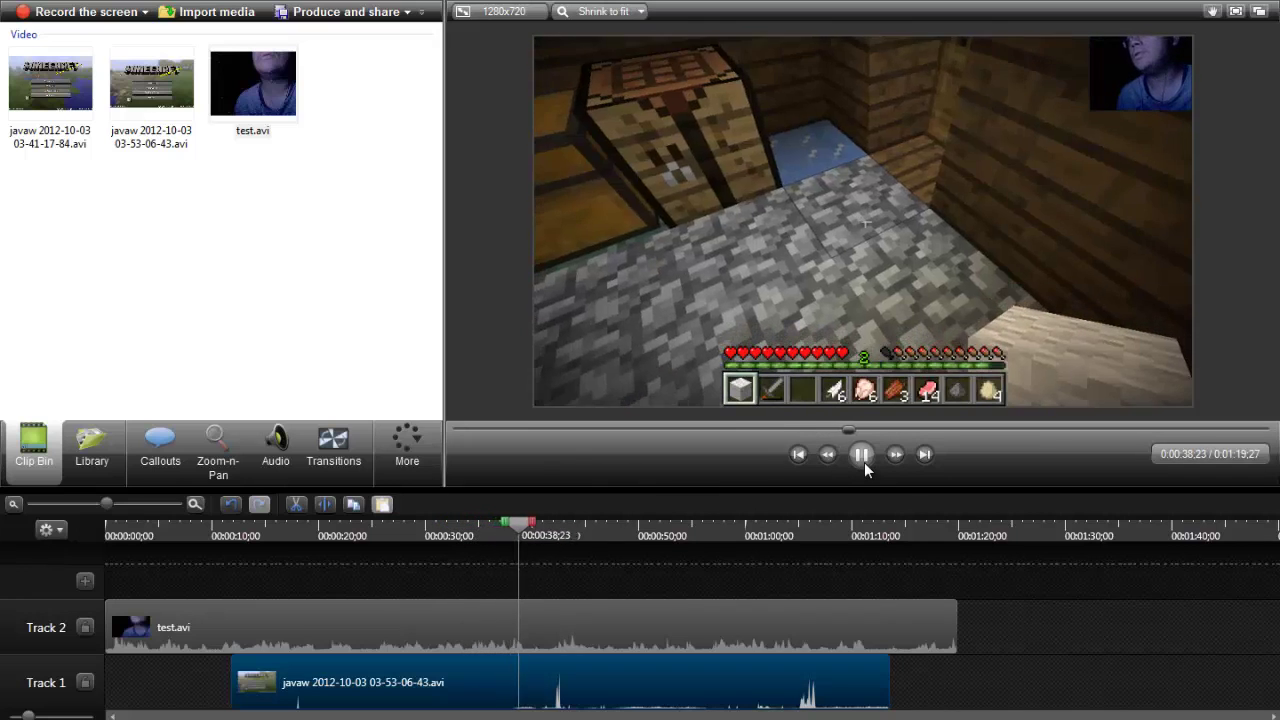
left_click(862, 456)
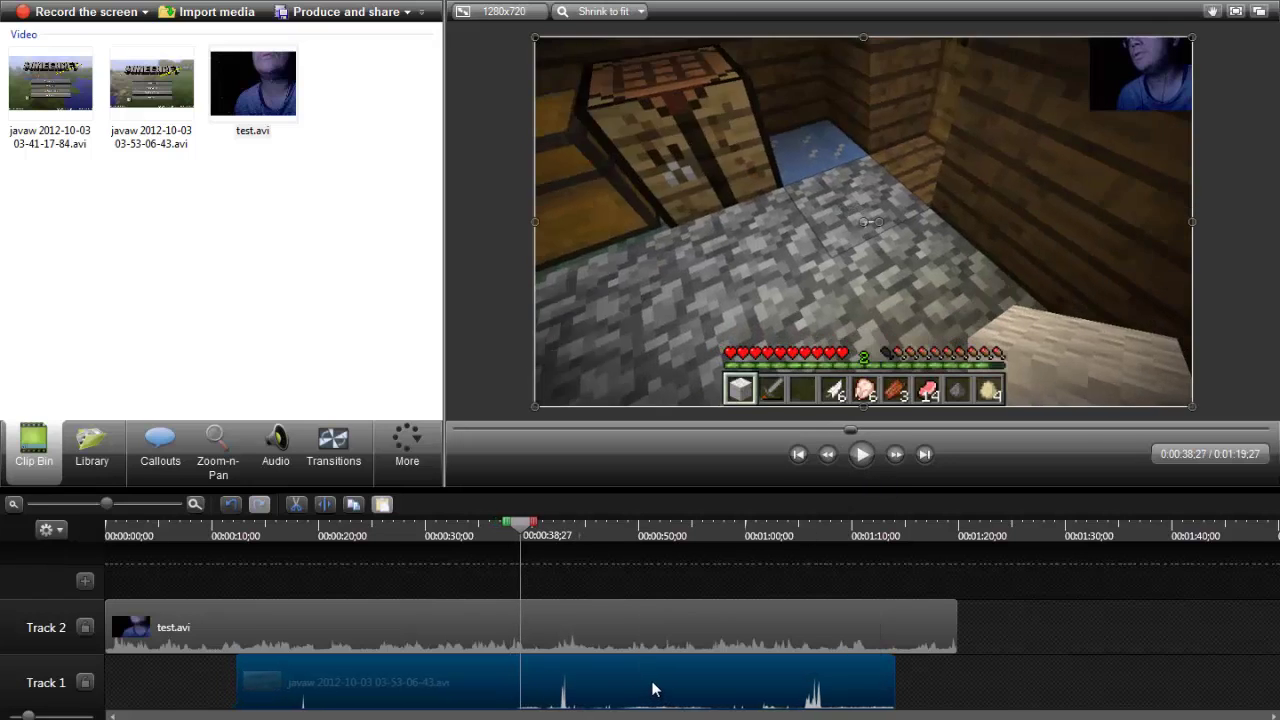
left_click_drag(646, 690, 652, 687)
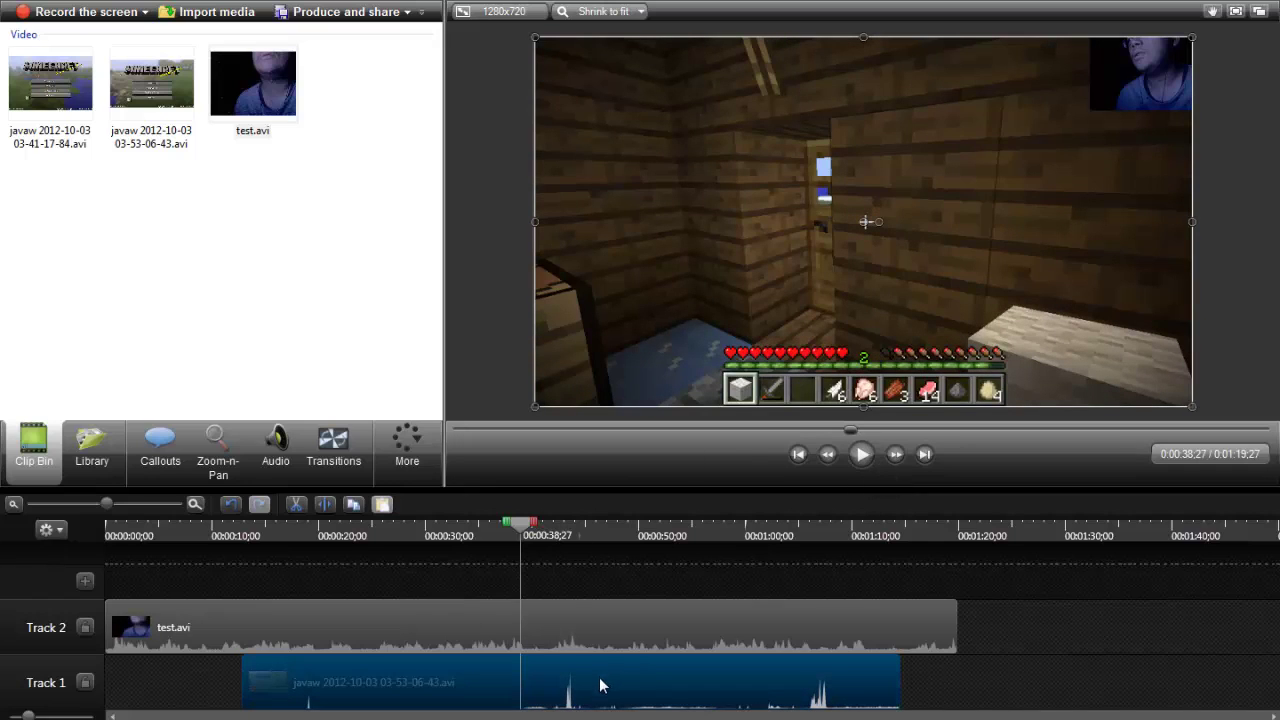
left_click_drag(590, 688, 646, 691)
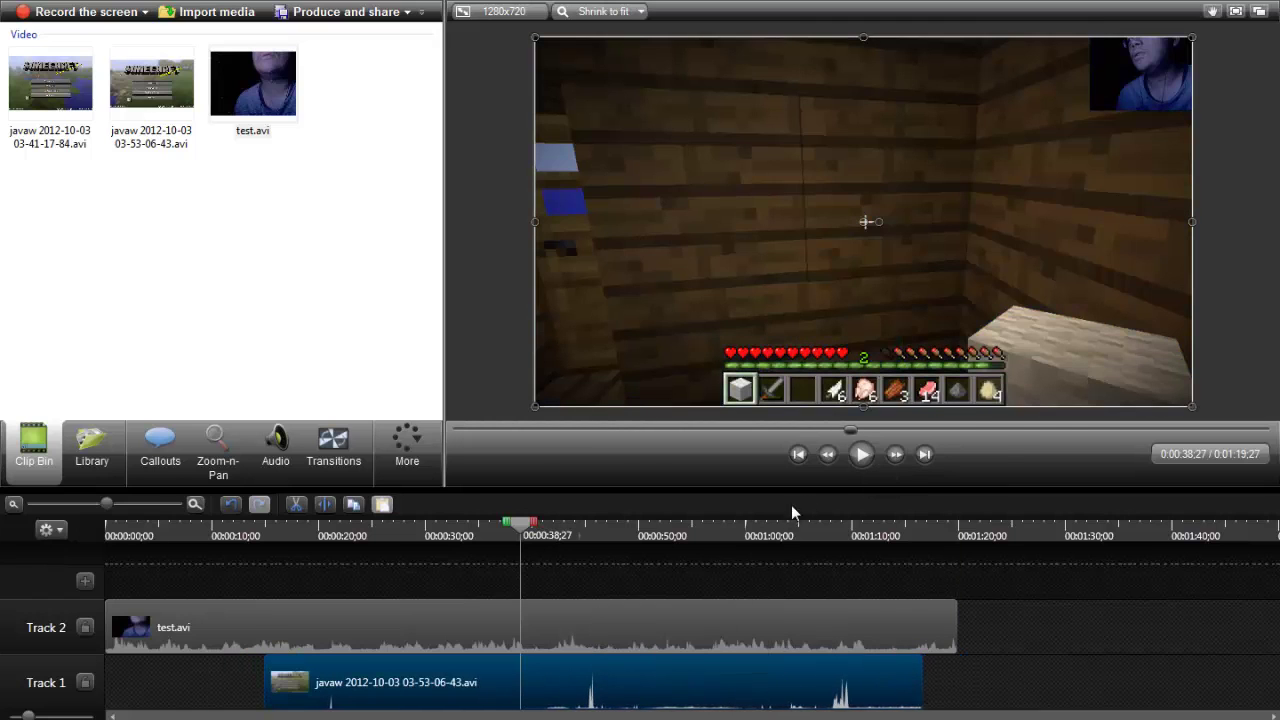
left_click(861, 463)
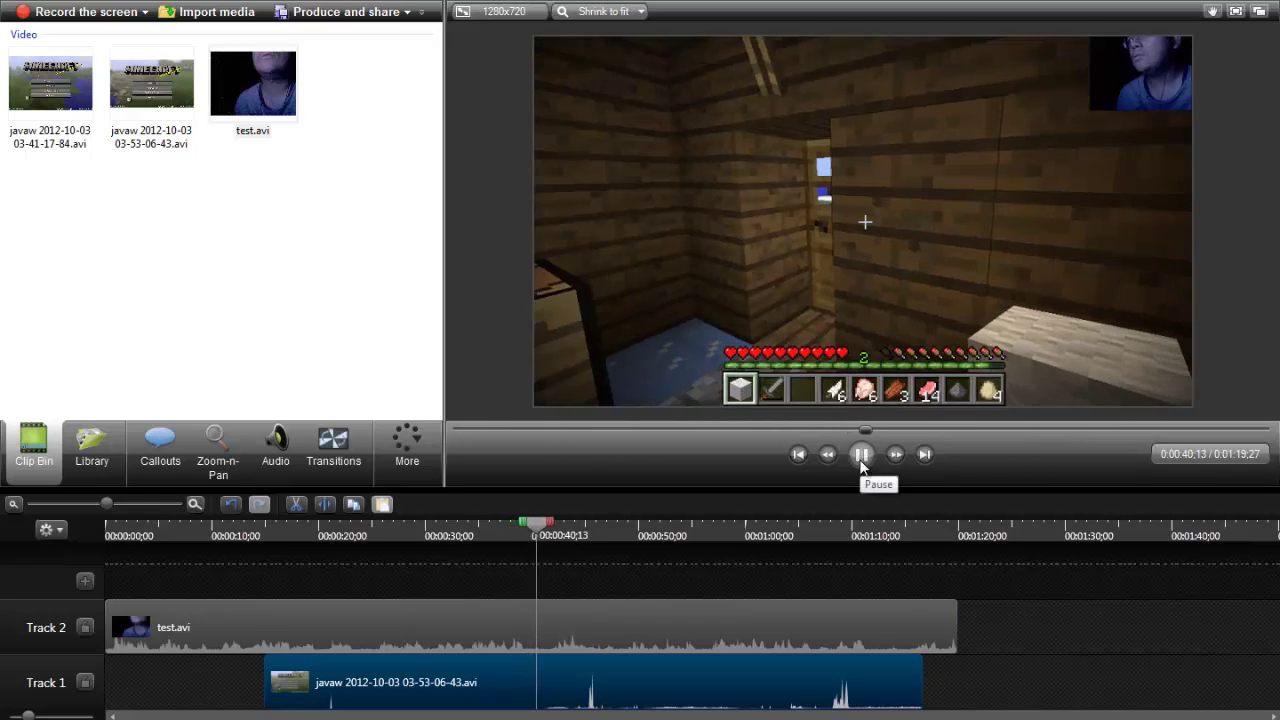
left_click(861, 463)
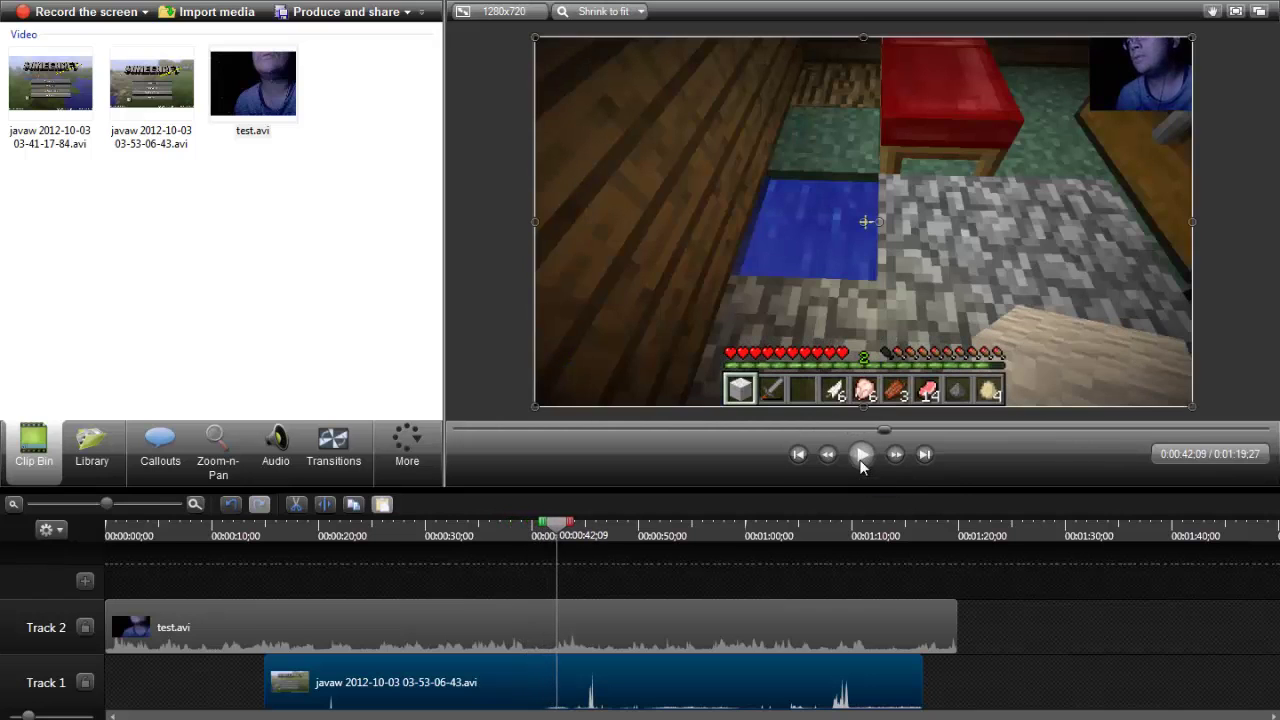
Shift the gameplay clip later, then earlier, and review playback through to about 1:06
left_click_drag(429, 694, 494, 697)
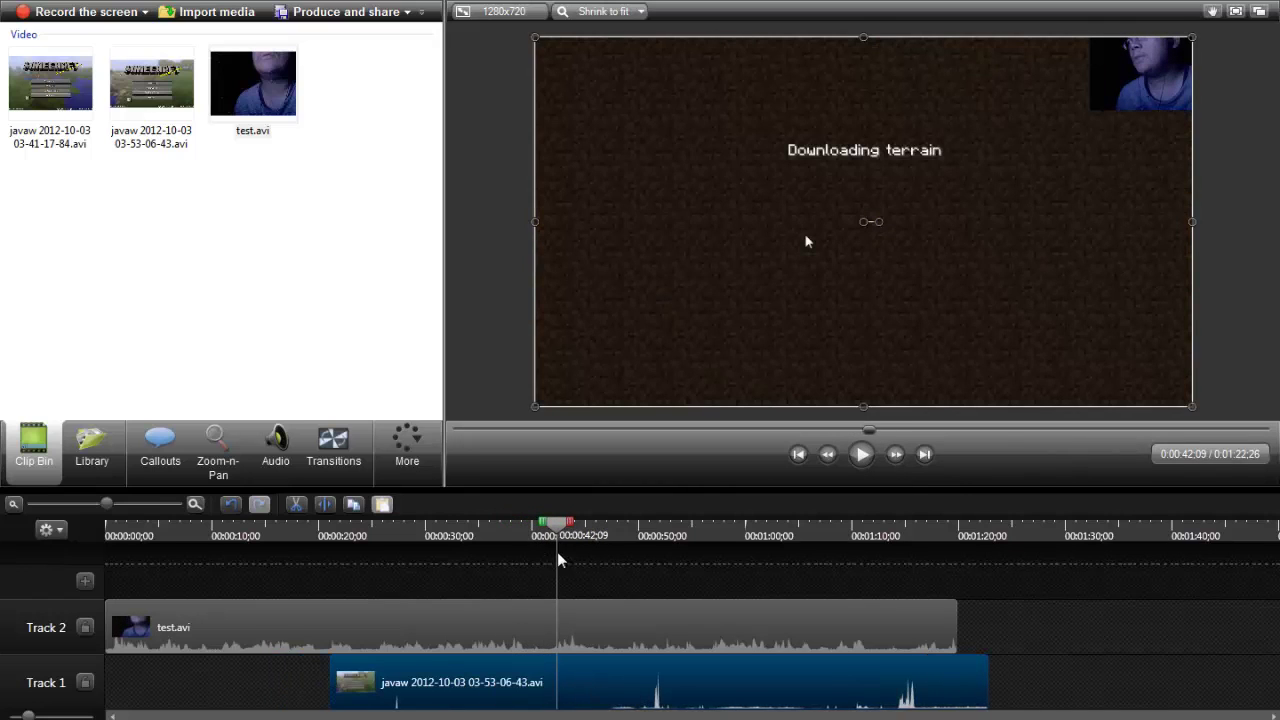
left_click_drag(549, 527, 478, 527)
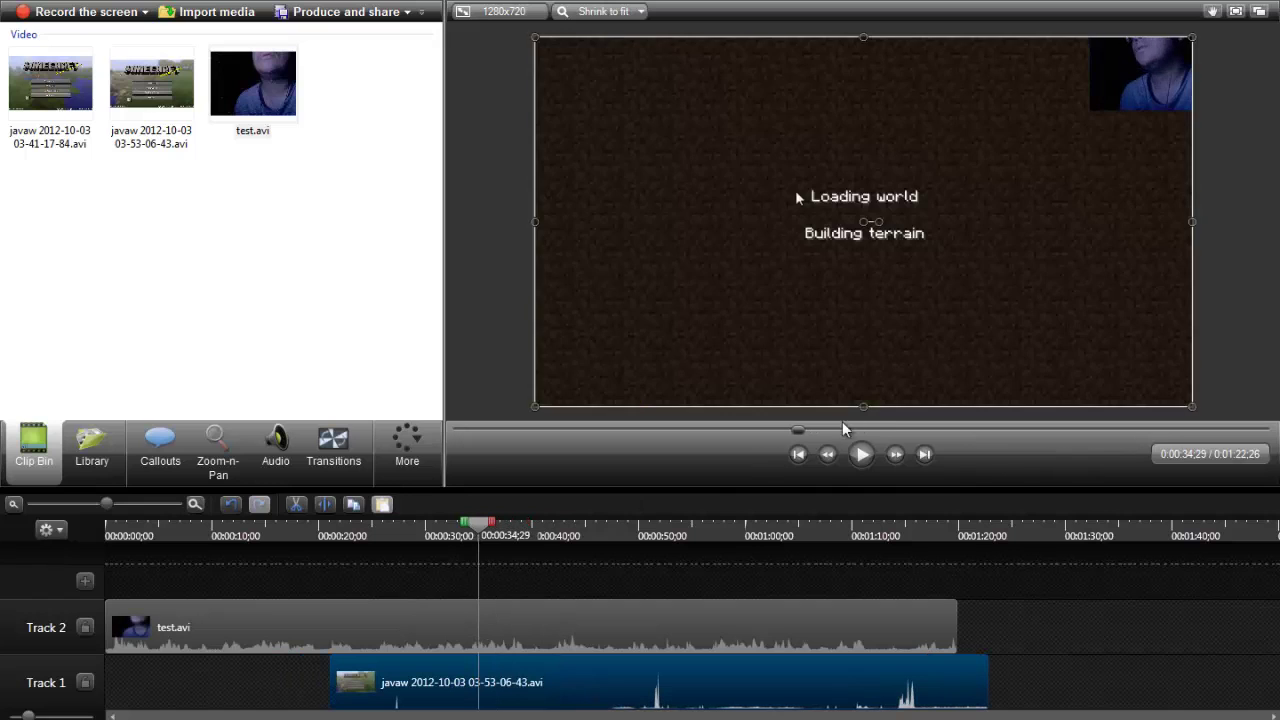
left_click(865, 468)
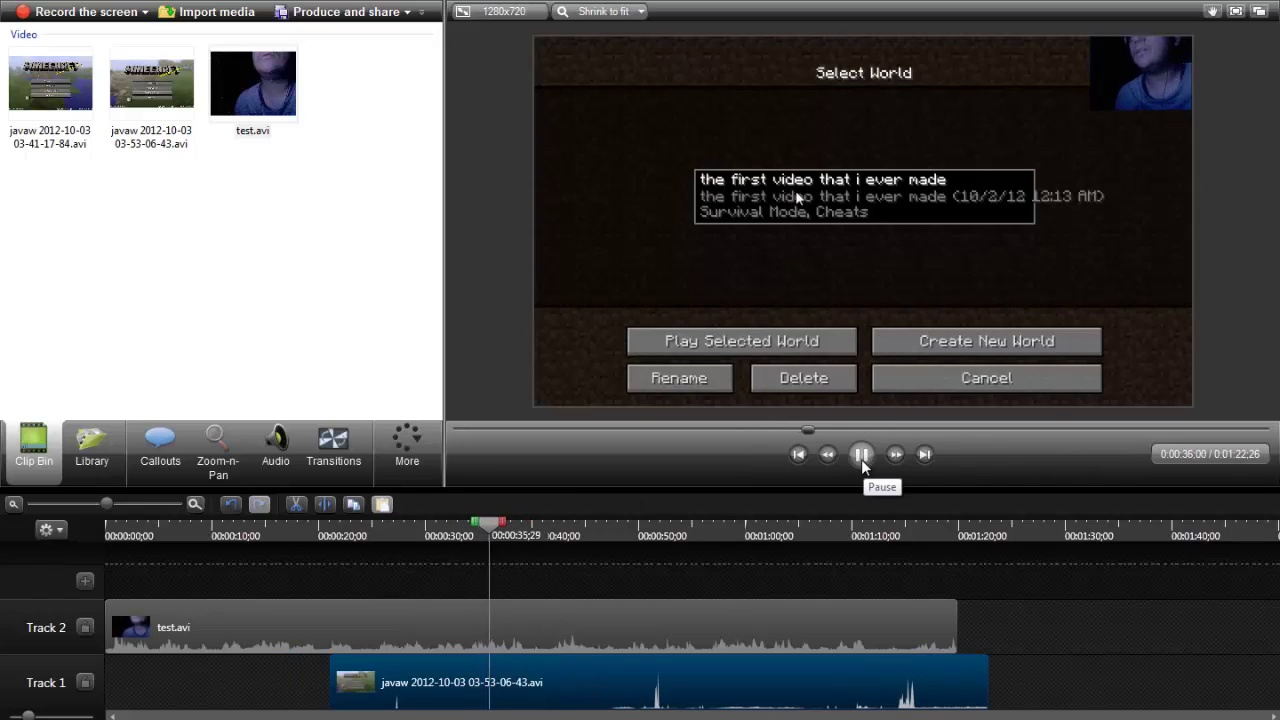
left_click(863, 466)
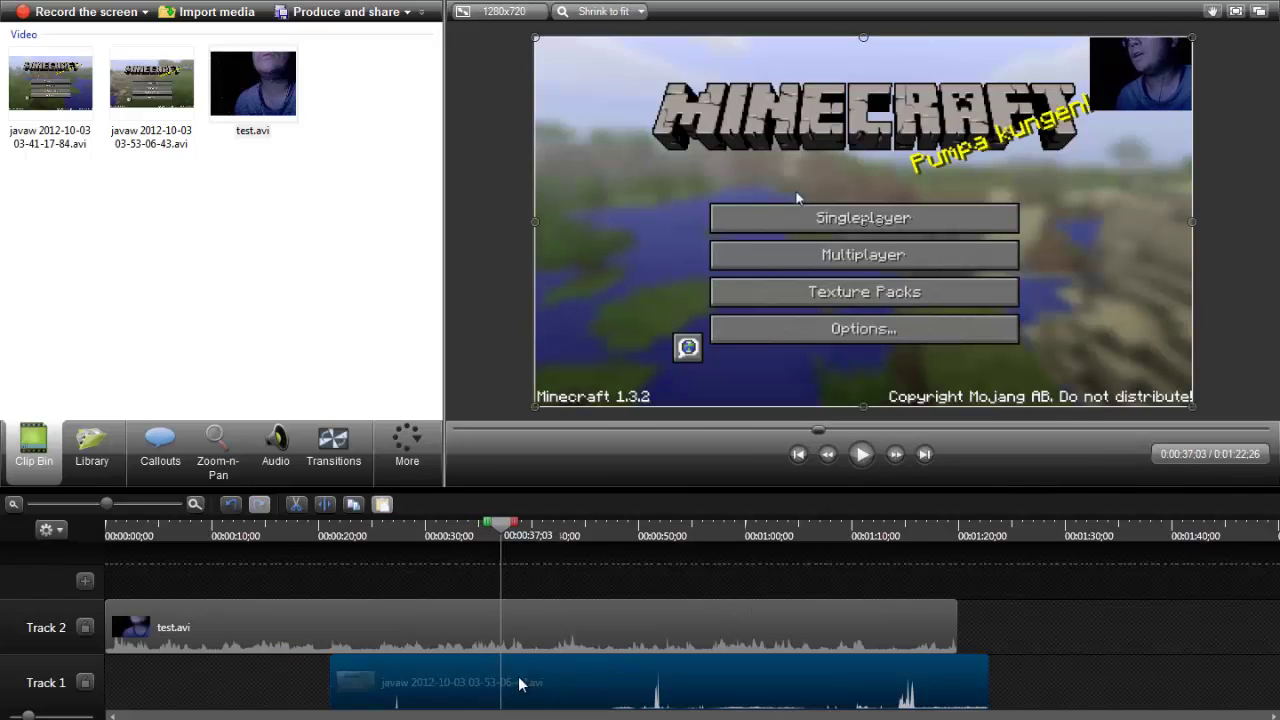
left_click_drag(603, 686, 551, 705)
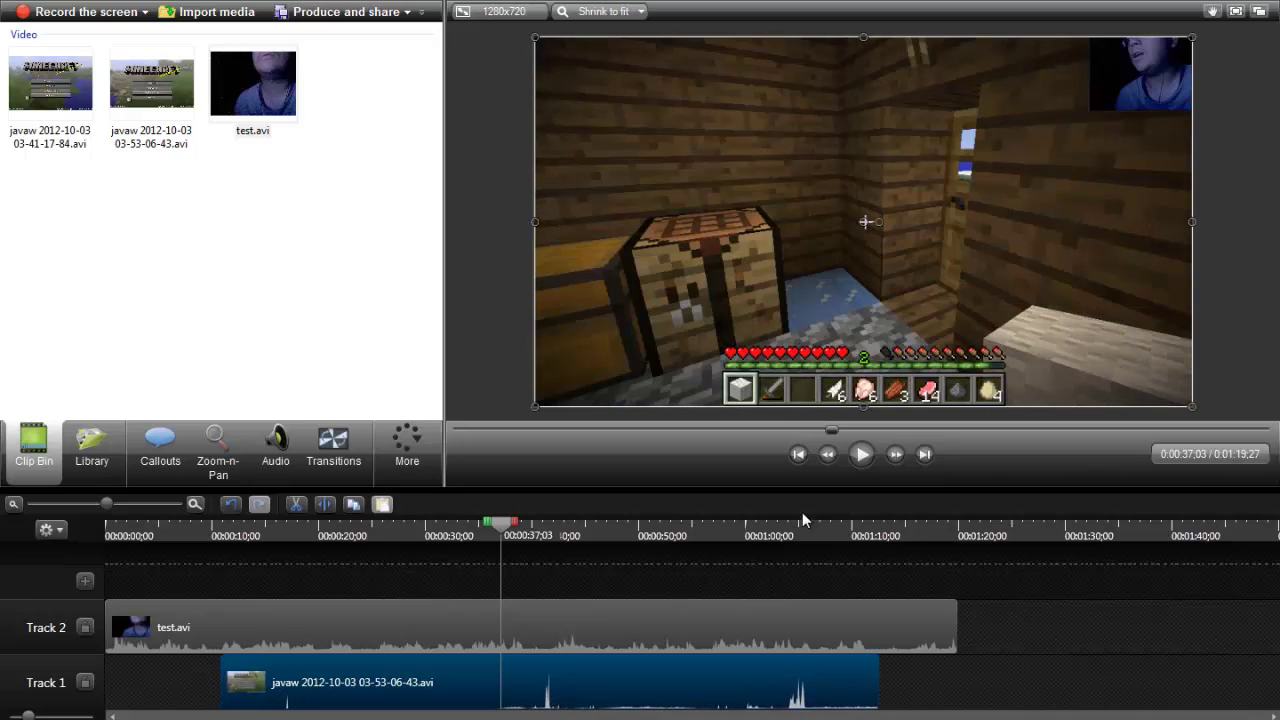
left_click(861, 458)
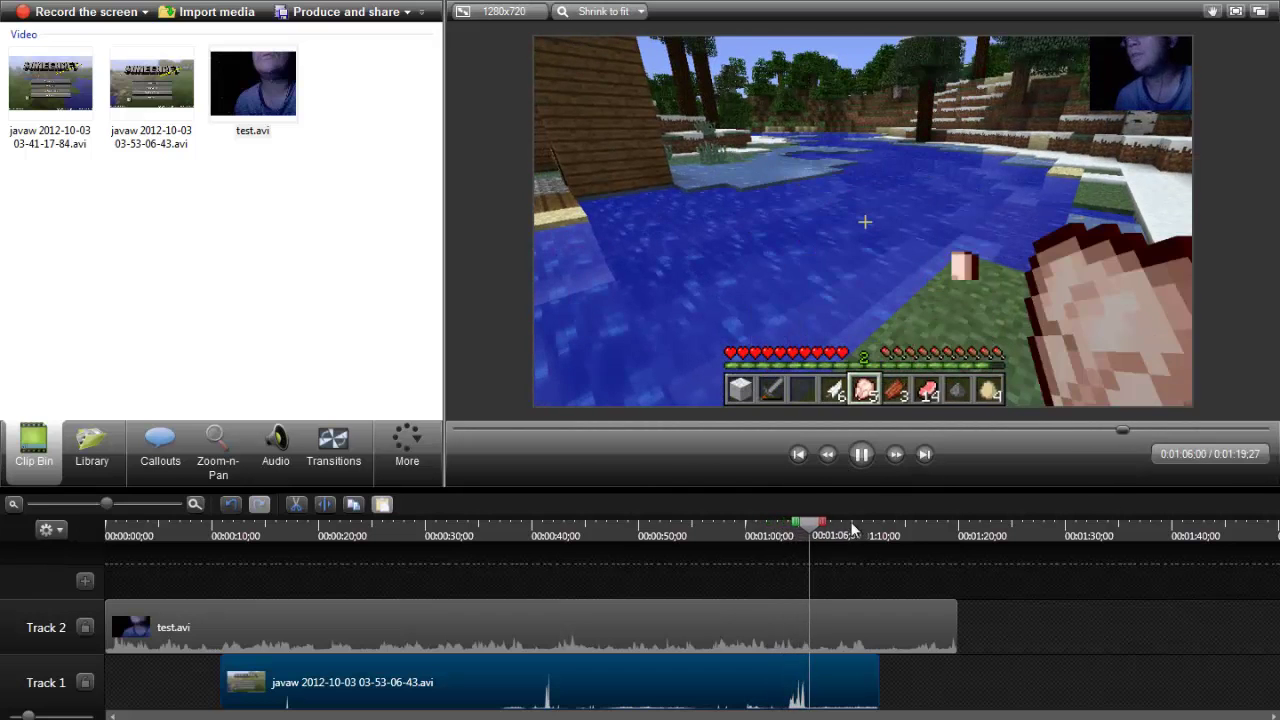
left_click(863, 467)
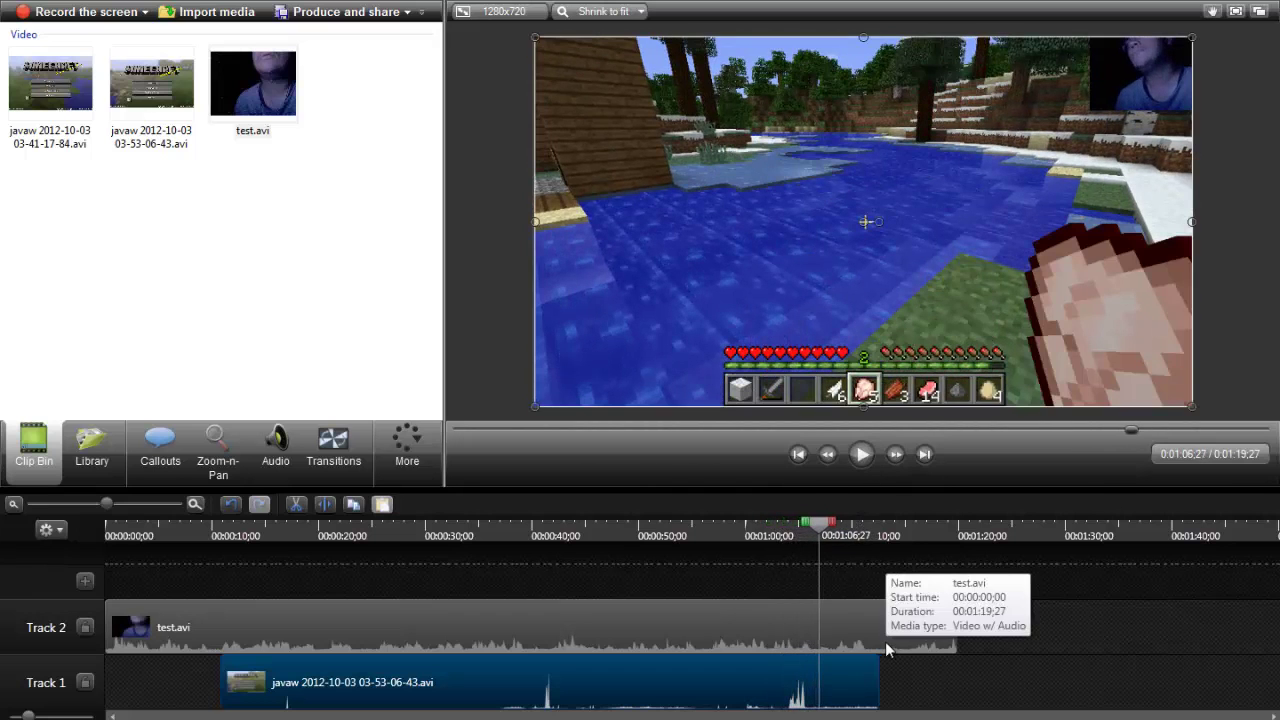
left_click(909, 625)
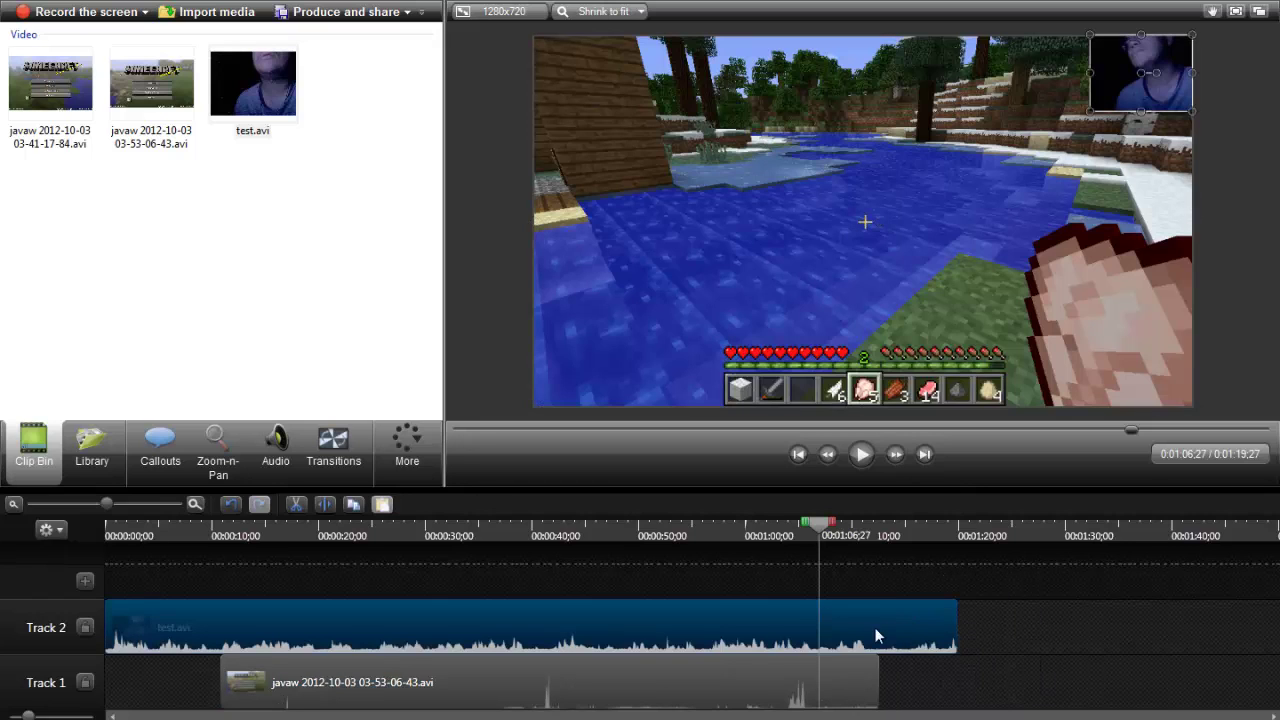
left_click_drag(820, 531, 878, 531)
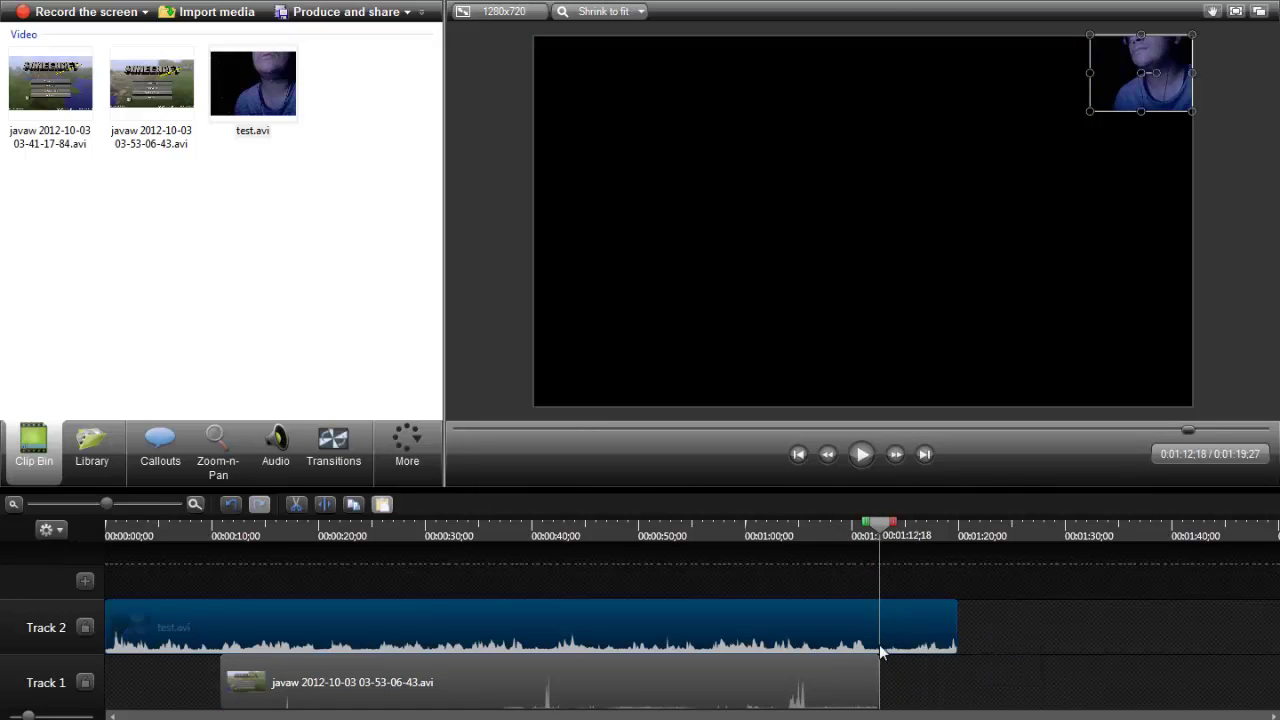
left_click_drag(894, 523, 970, 524)
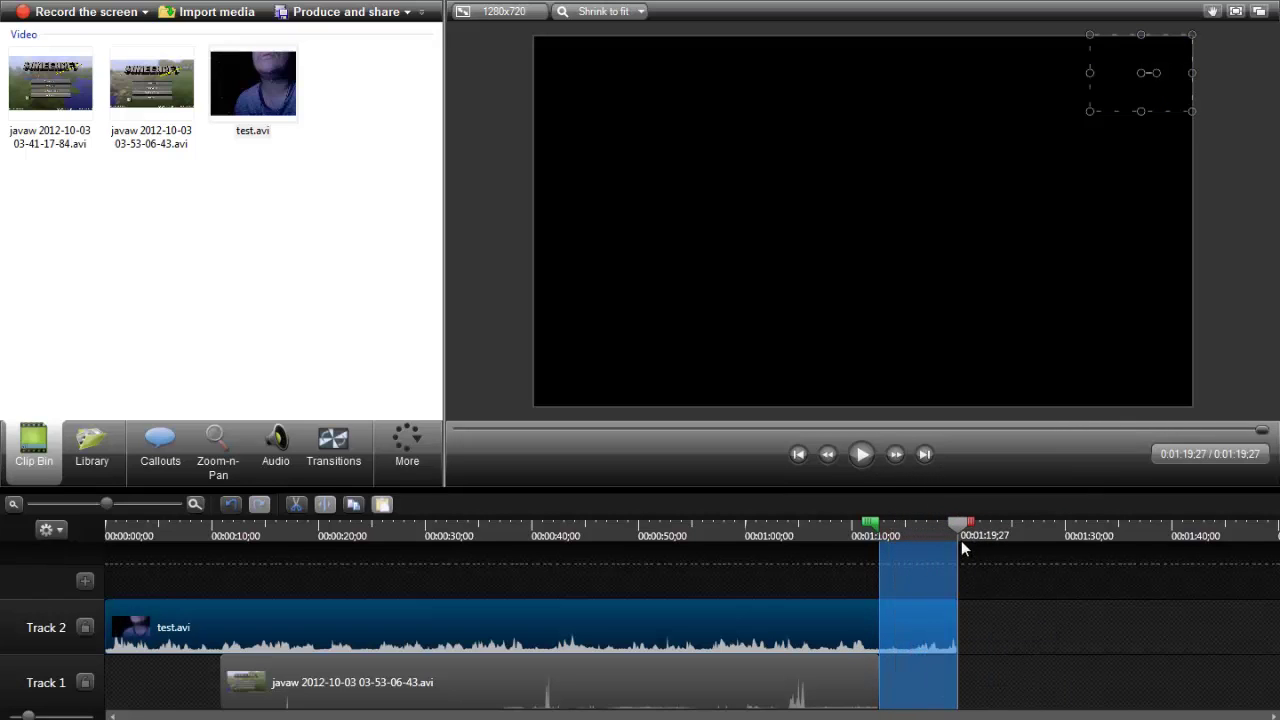
right_click(918, 624)
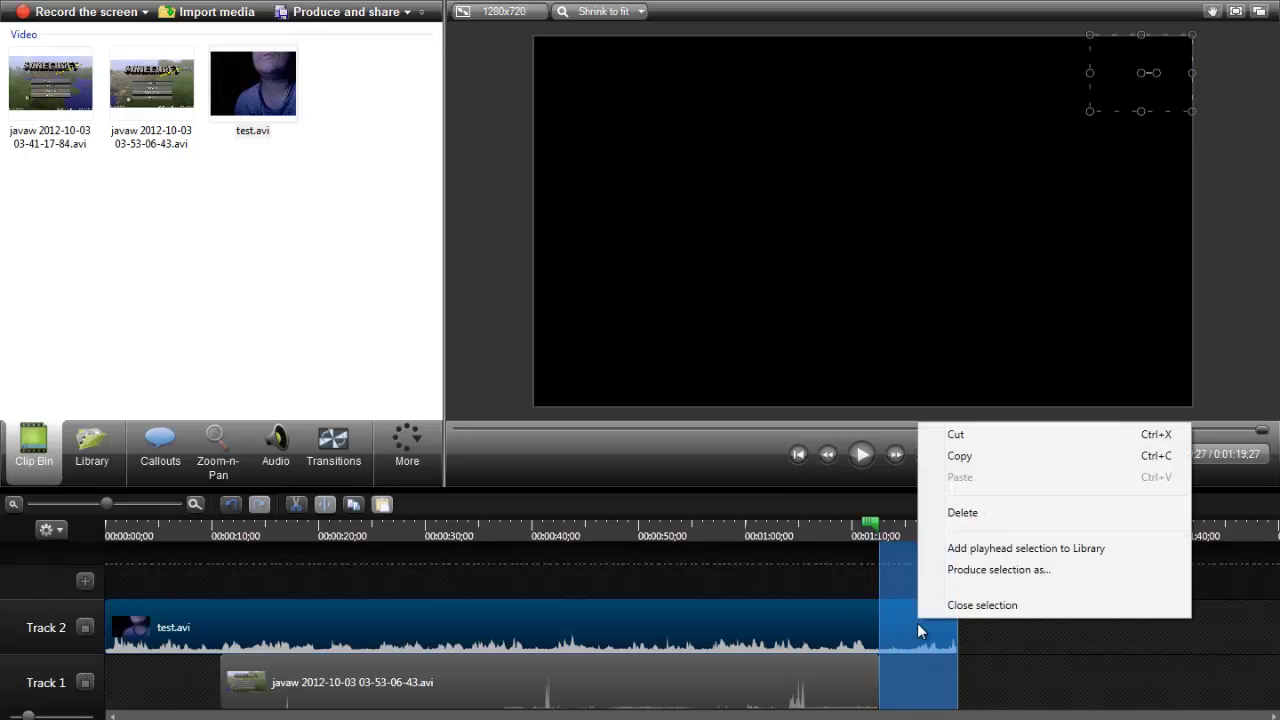
left_click(1003, 436)
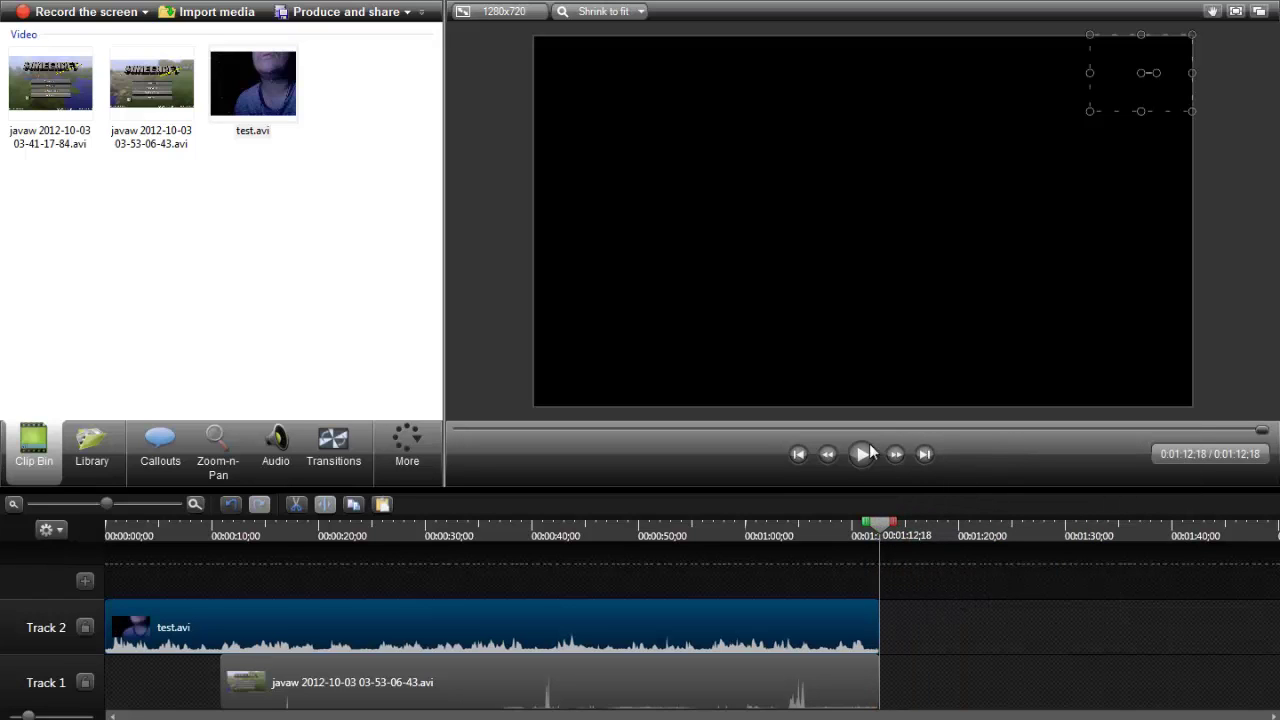
left_click(861, 535)
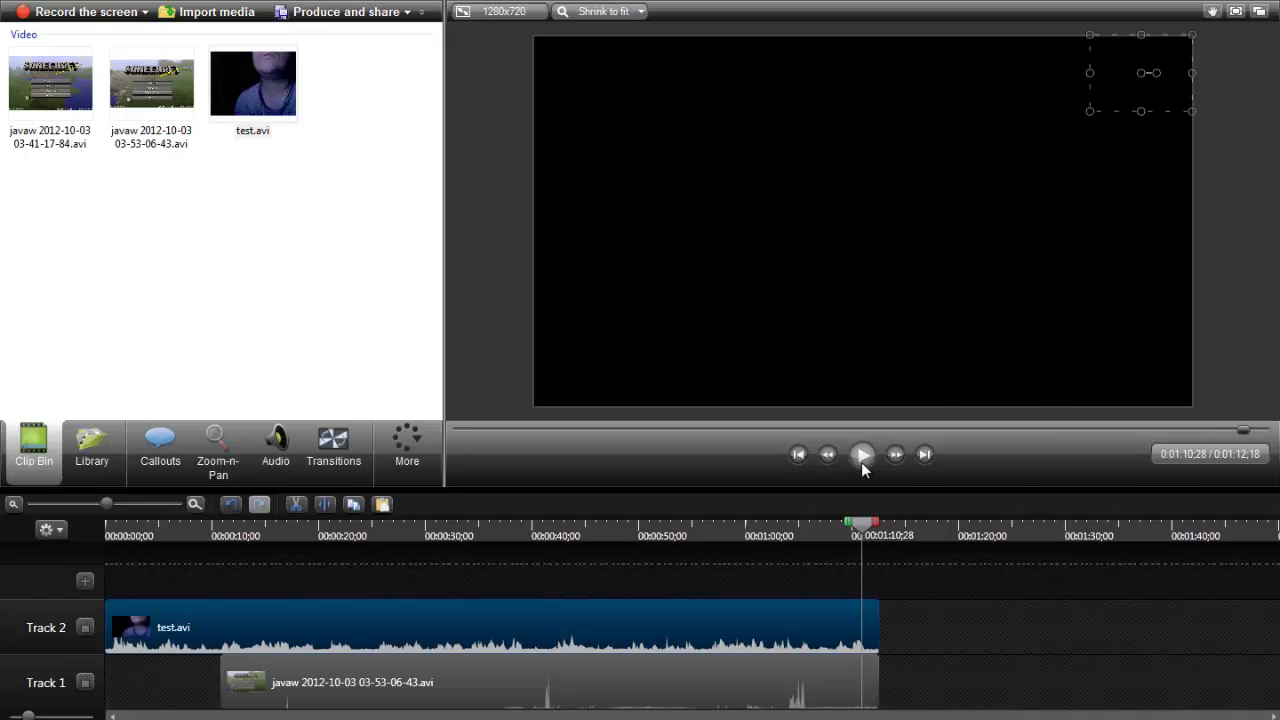
left_click(862, 455)
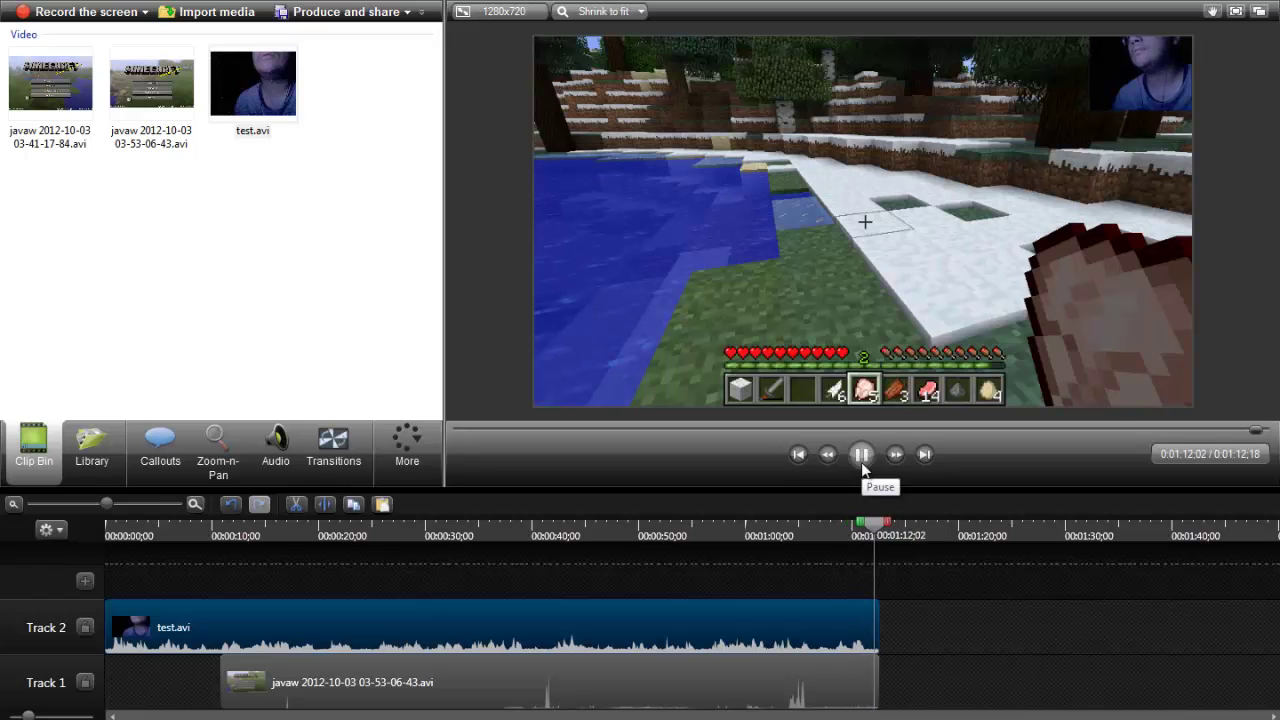
left_click(863, 455)
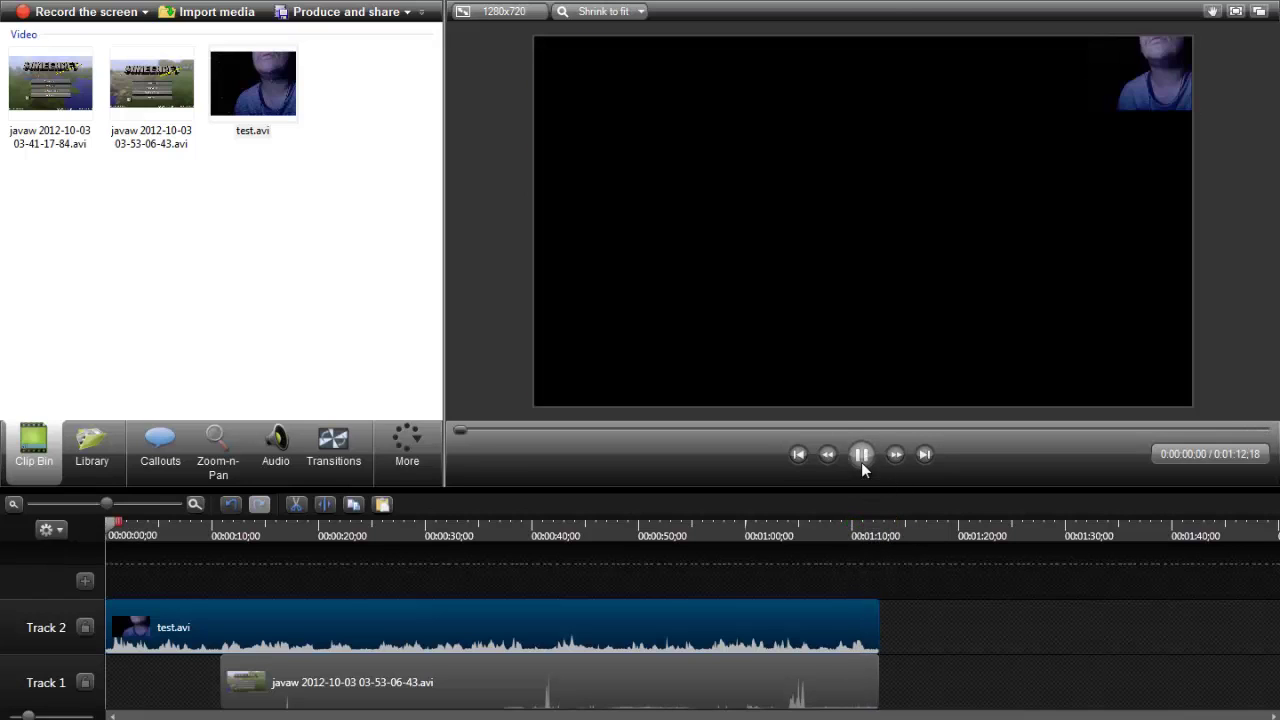
left_click(863, 535)
left_click(863, 535)
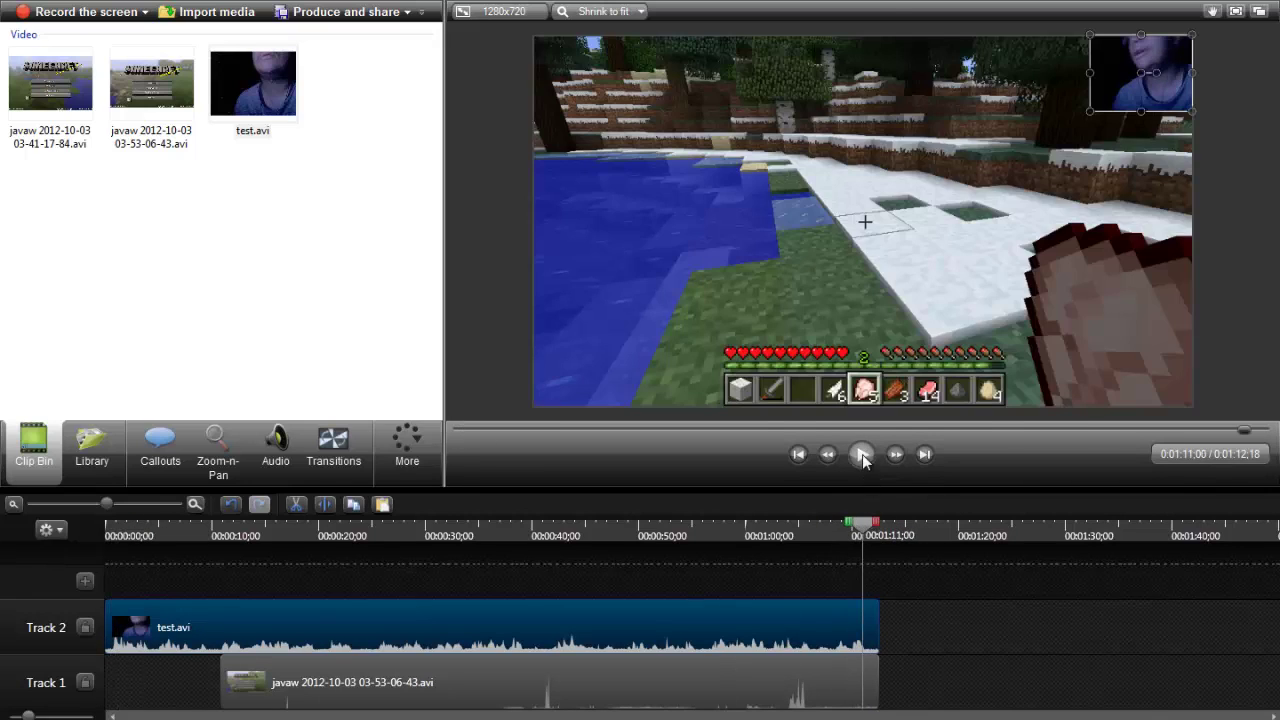
left_click(863, 455)
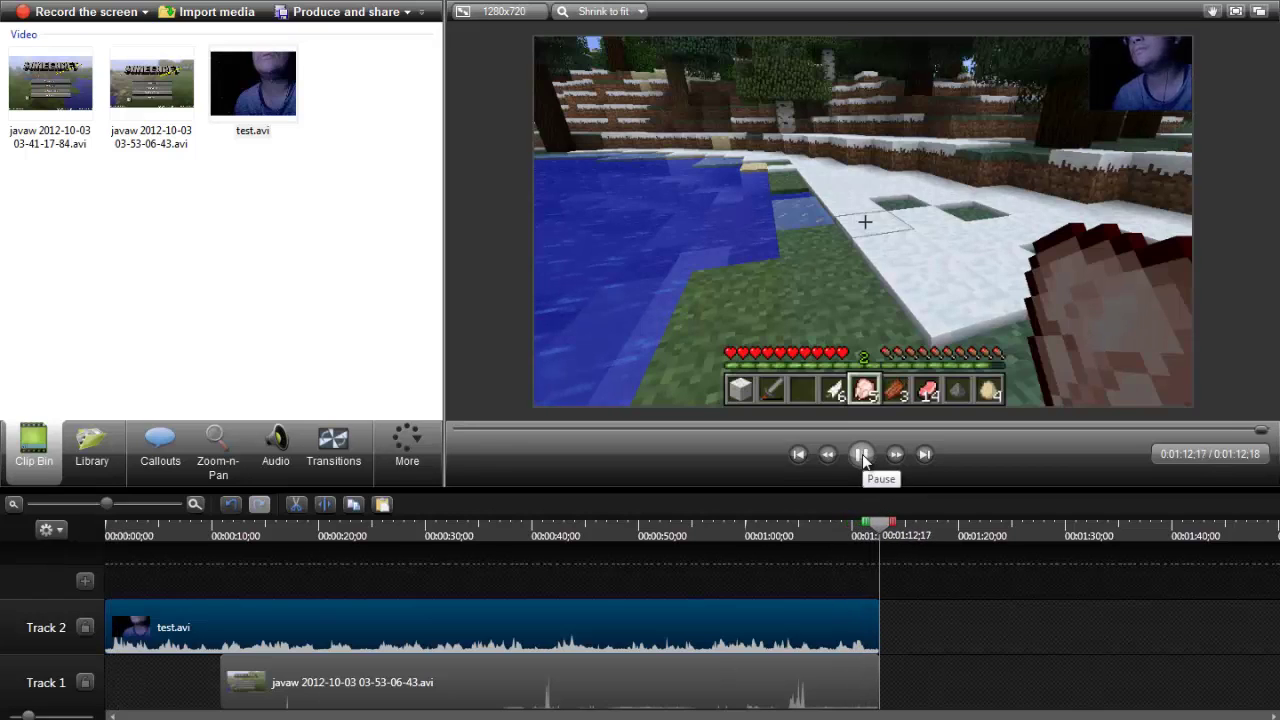
left_click(830, 531)
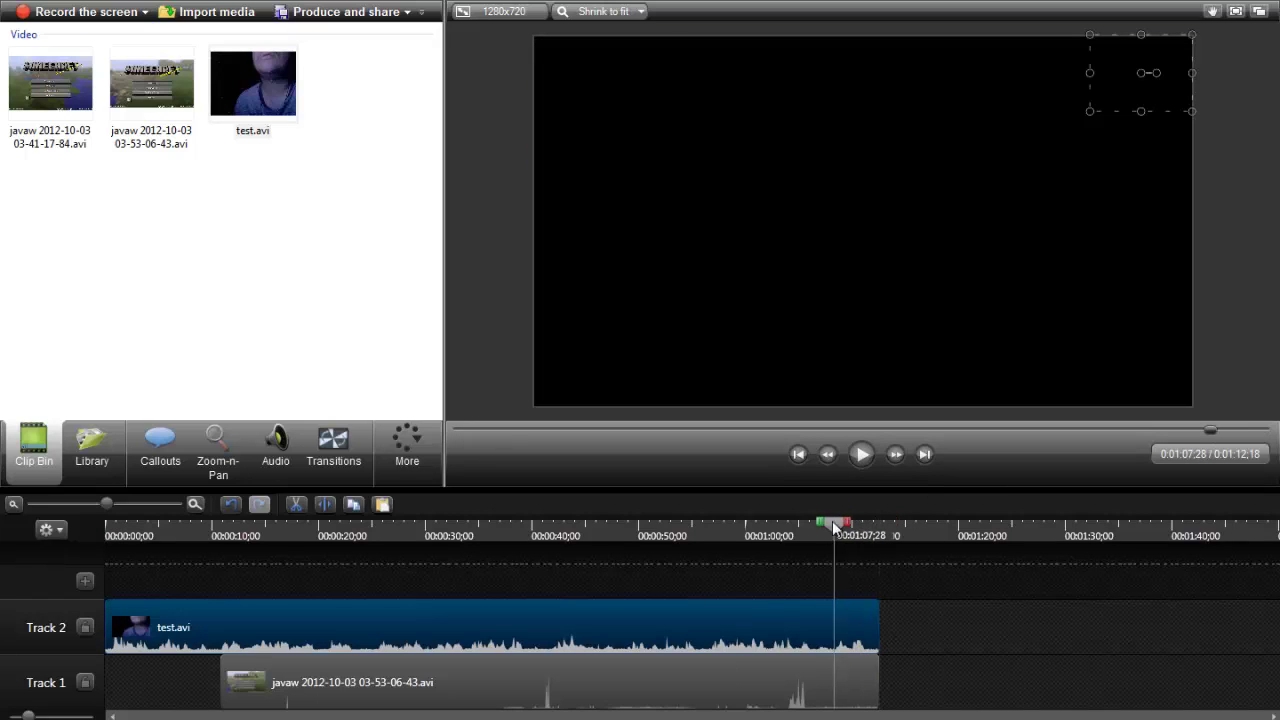
left_click(862, 455)
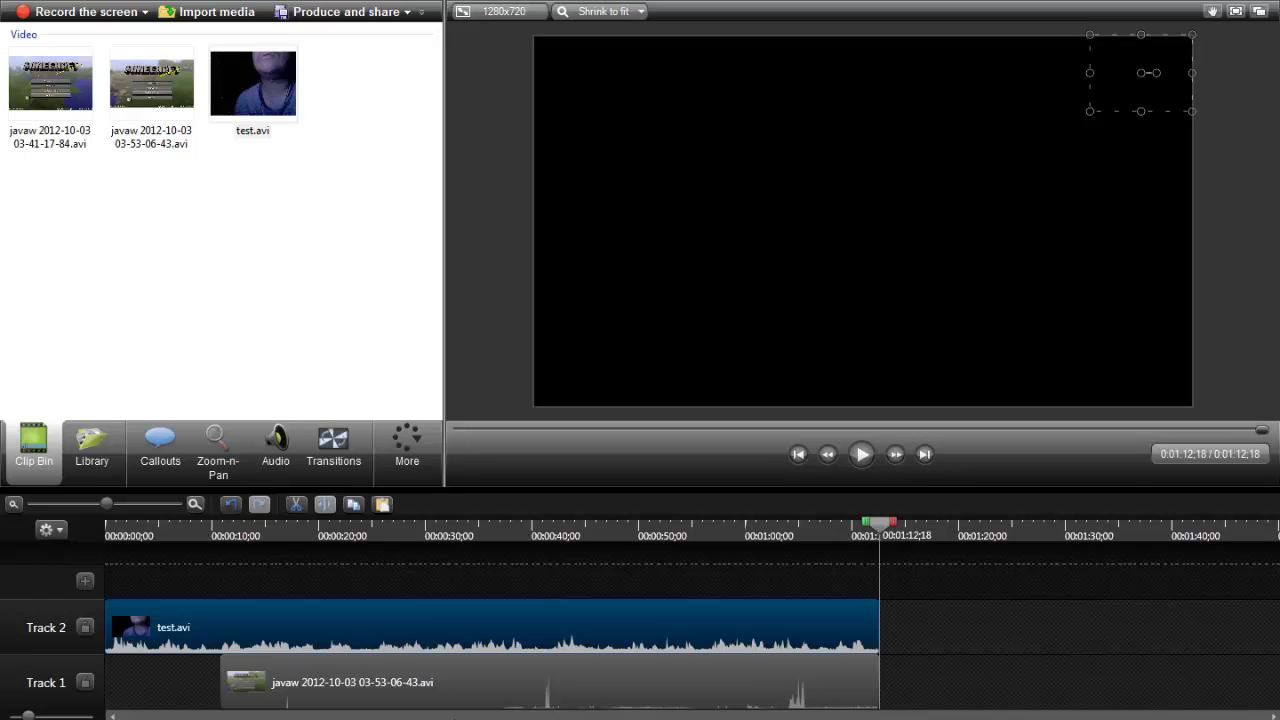
Return the playhead to the very start of the timeline, clearing the clip selection and range
left_click(130, 688)
left_click(110, 632)
left_click(111, 534)
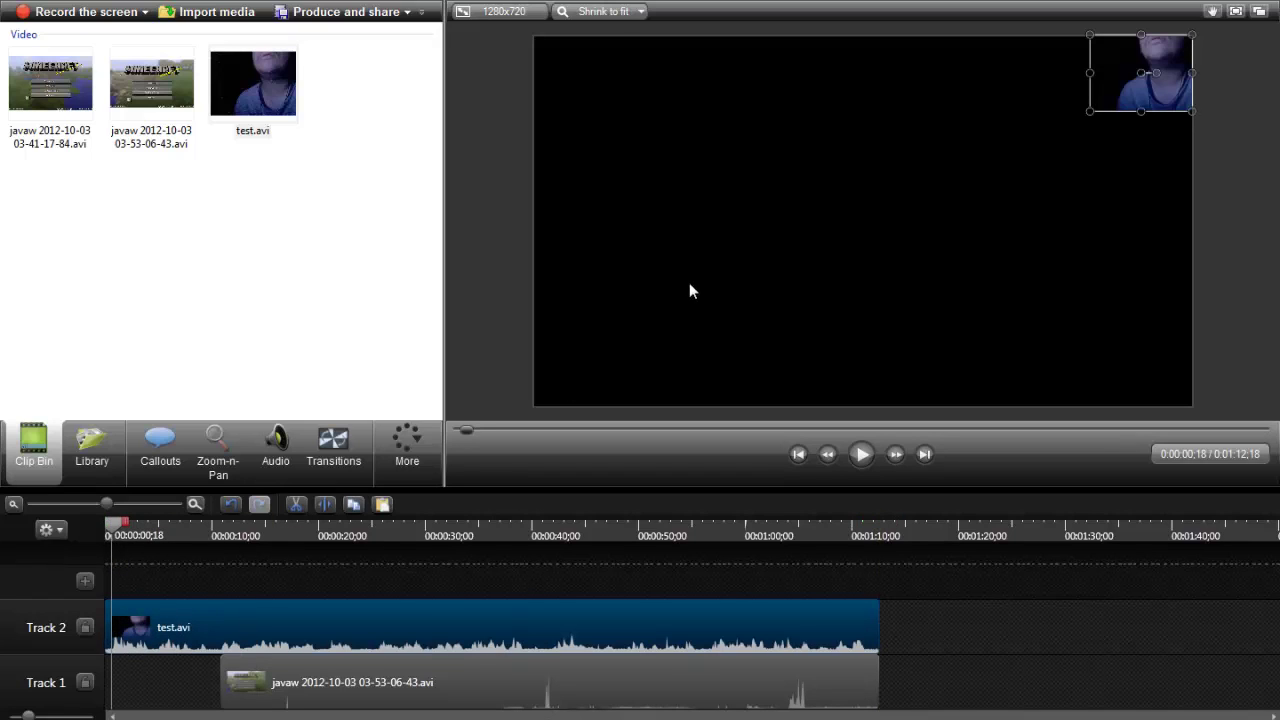
left_click(937, 195)
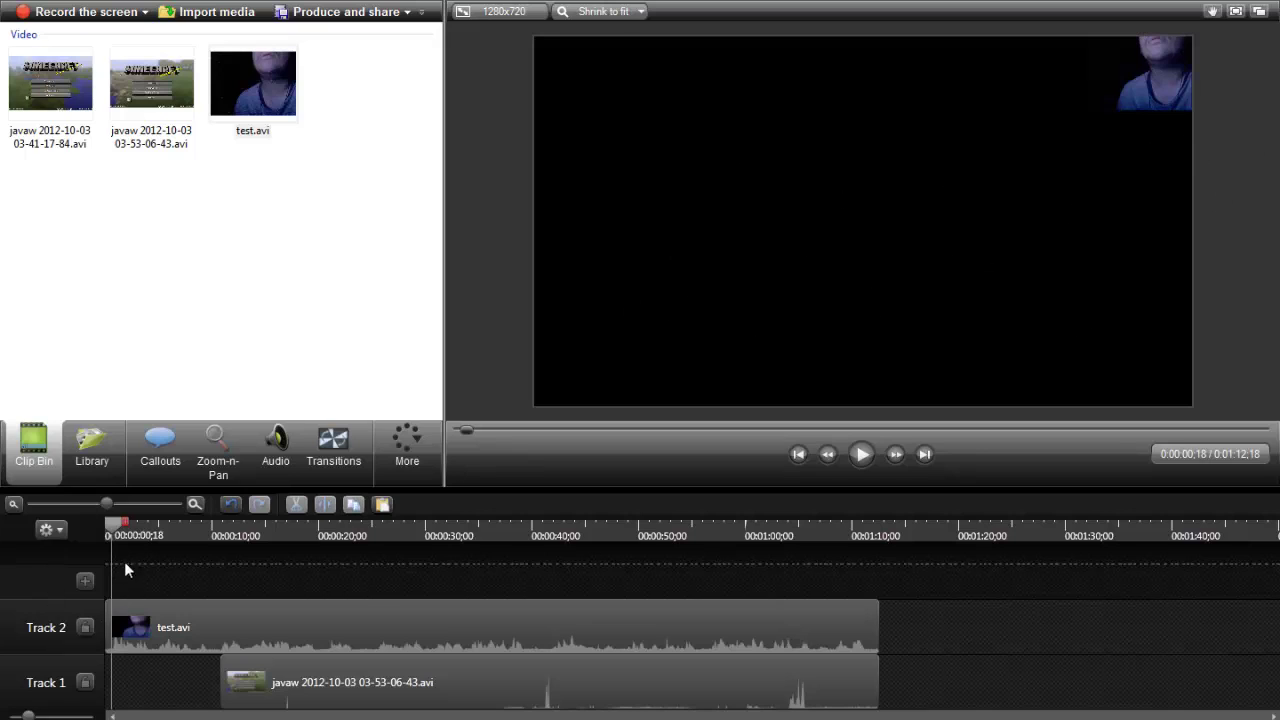
left_click_drag(105, 529, 142, 528)
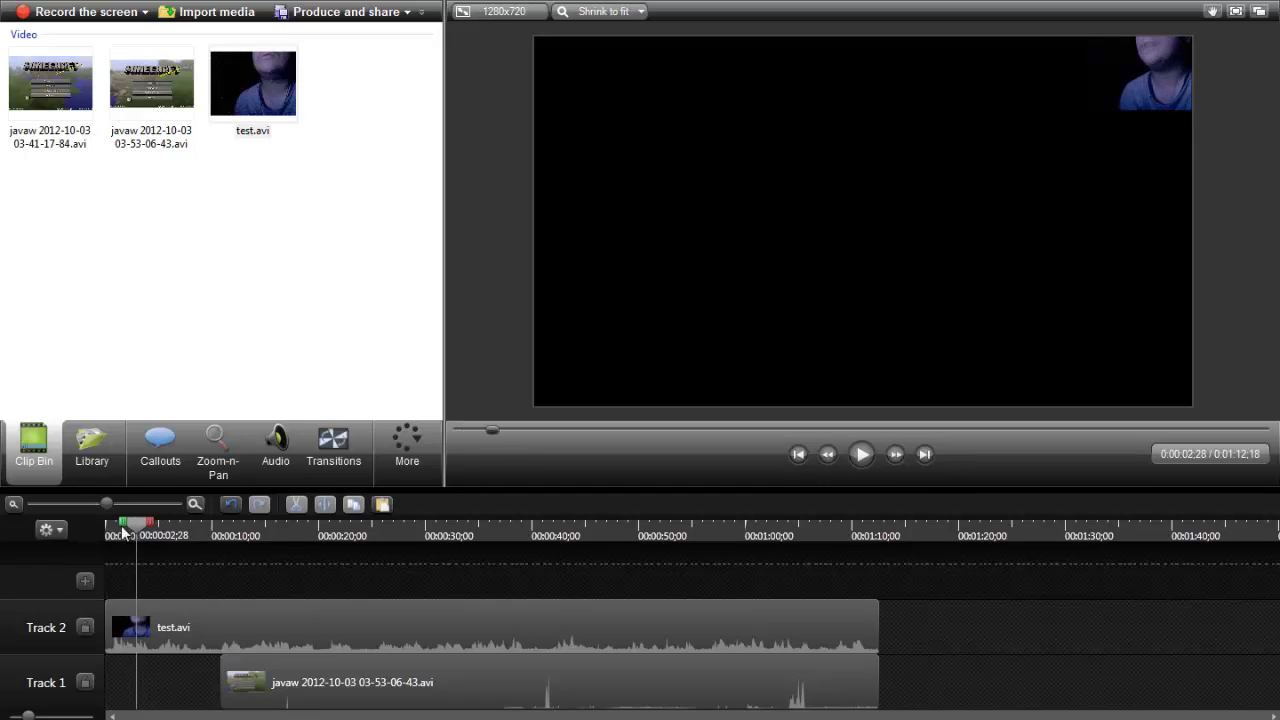
left_click(107, 530)
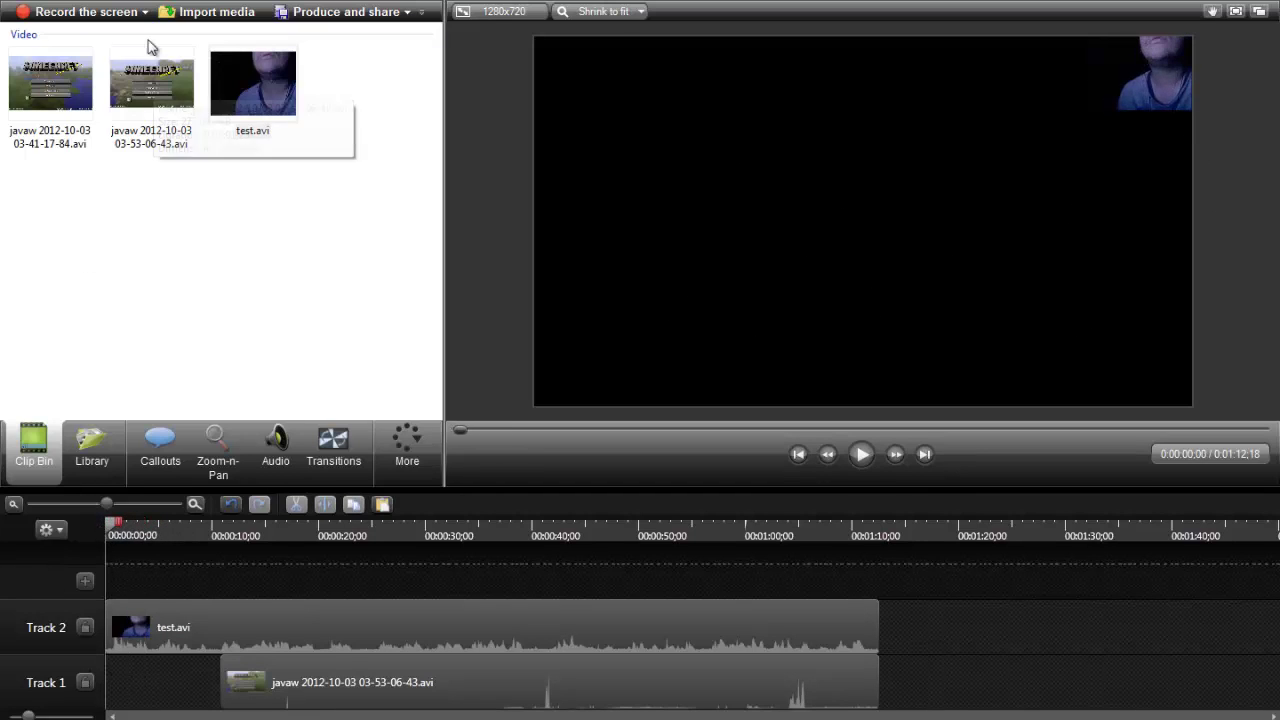
Import the puppy picture from Pictures onto Track 1 at 0:00 and preview the transition
left_click(224, 24)
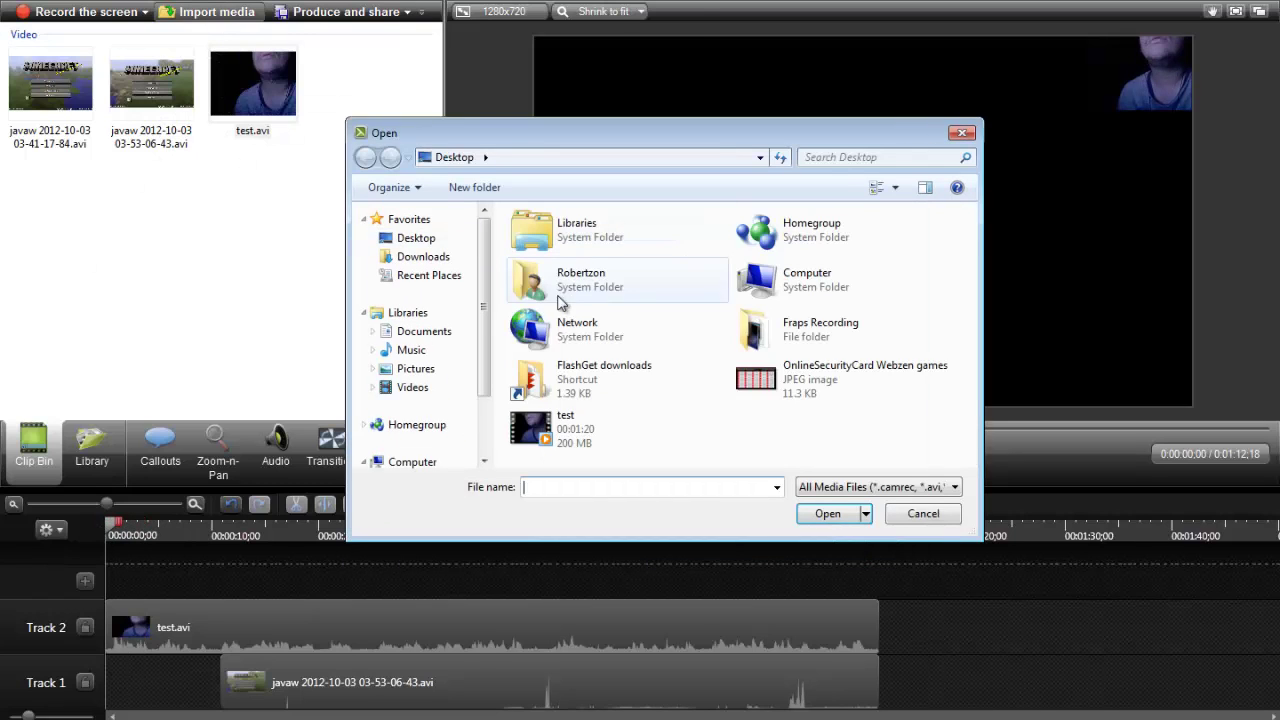
left_click(416, 370)
left_click(799, 319)
left_click_drag(44, 64, 130, 680)
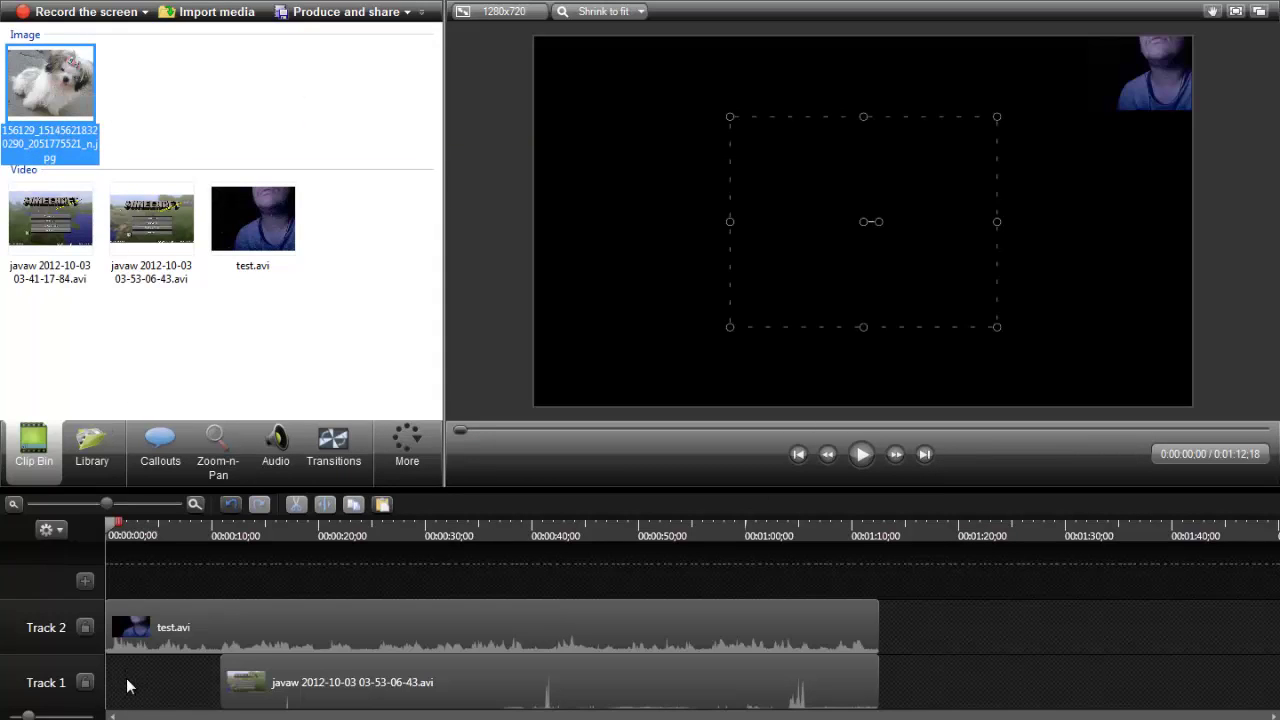
mouse_move(157, 690)
left_mouse_down()
mouse_move(128, 697)
mouse_move(217, 685)
left_mouse_up()
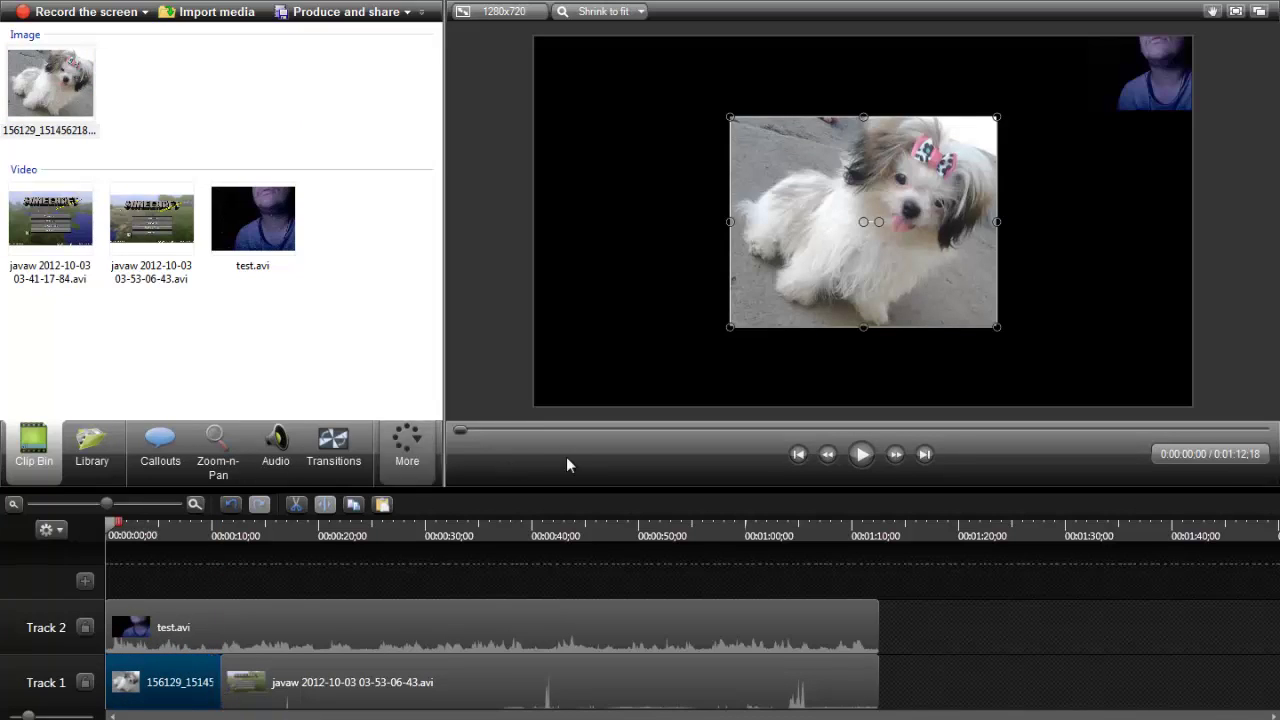
left_click(208, 533)
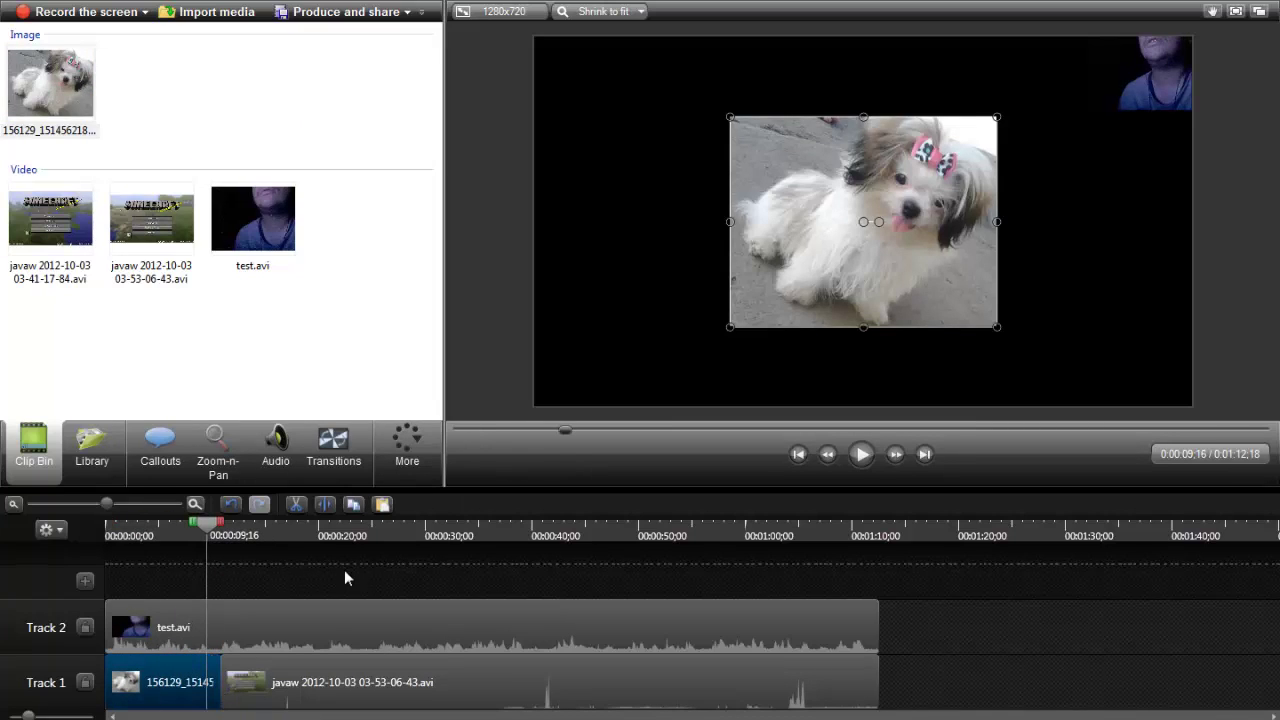
left_click(864, 460)
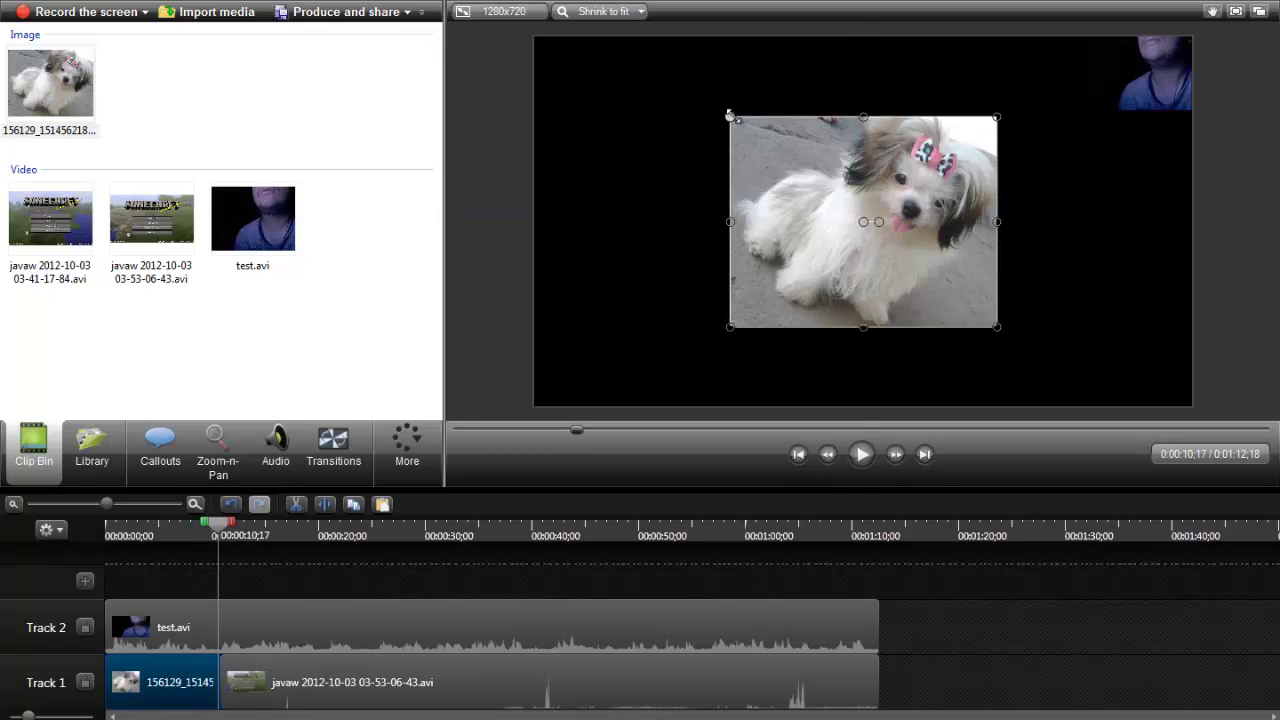
Stretch the puppy picture's left, right, top and bottom edges to fill the canvas
left_click_drag(729, 222, 535, 222)
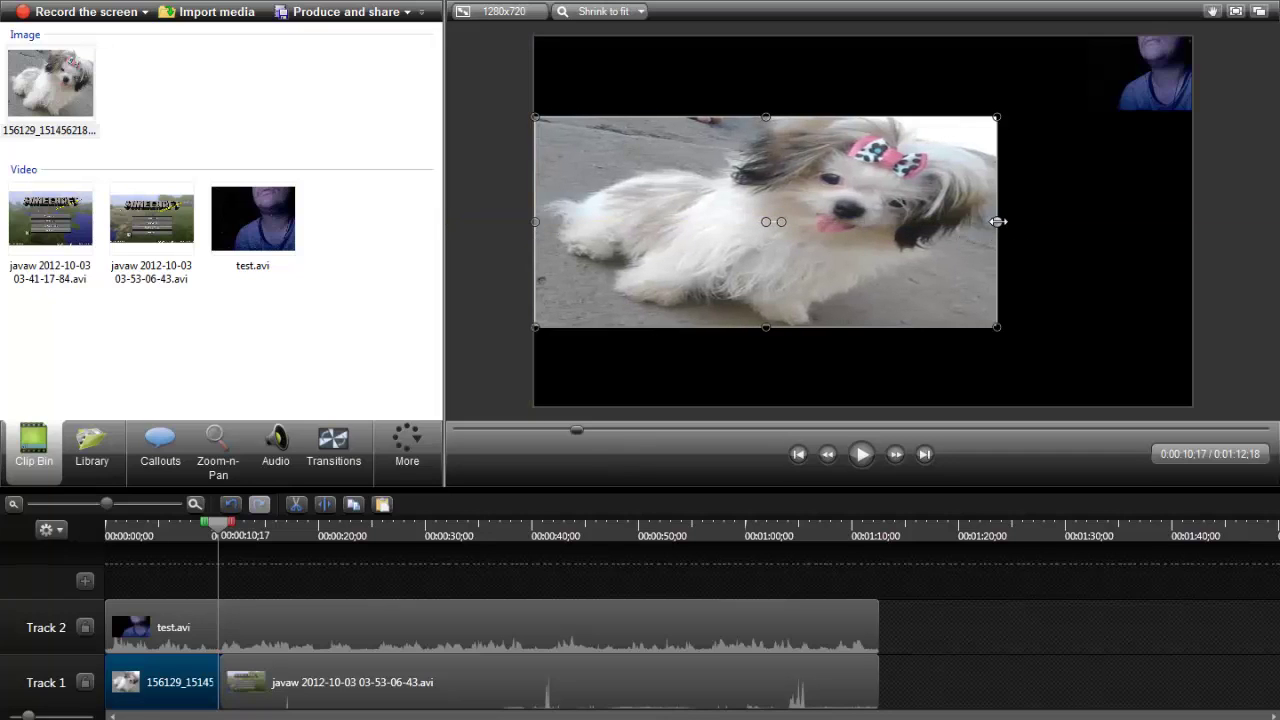
left_click_drag(997, 222, 1116, 222)
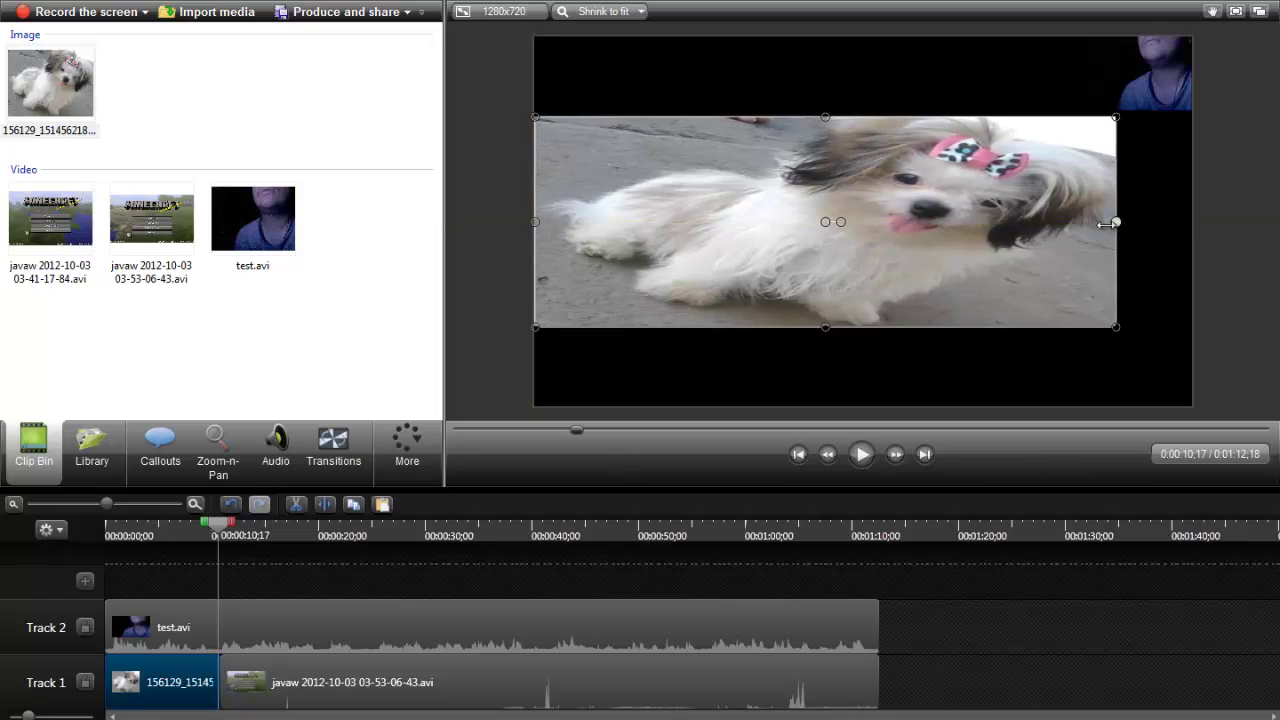
left_click_drag(825, 118, 825, 36)
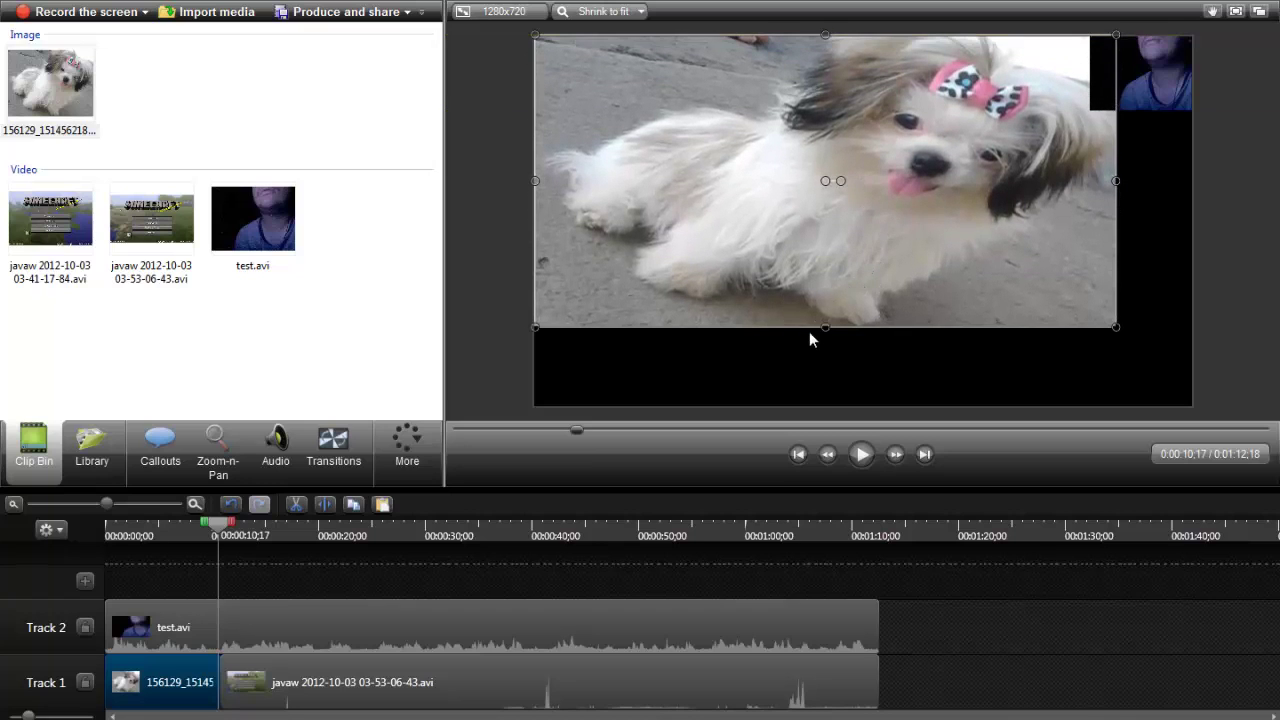
left_click_drag(825, 327, 825, 406)
left_click_drag(1118, 221, 1193, 220)
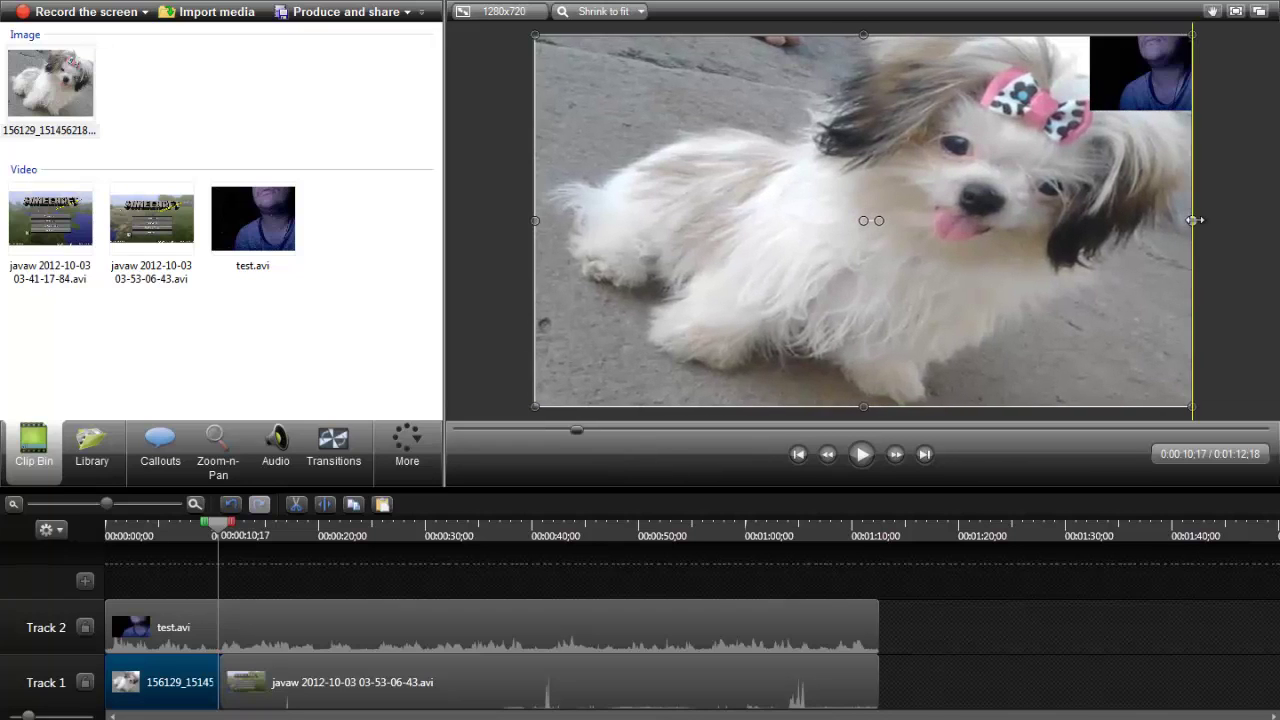
Play the picture section and the switch into gameplay to check the full-frame image
left_click(862, 455)
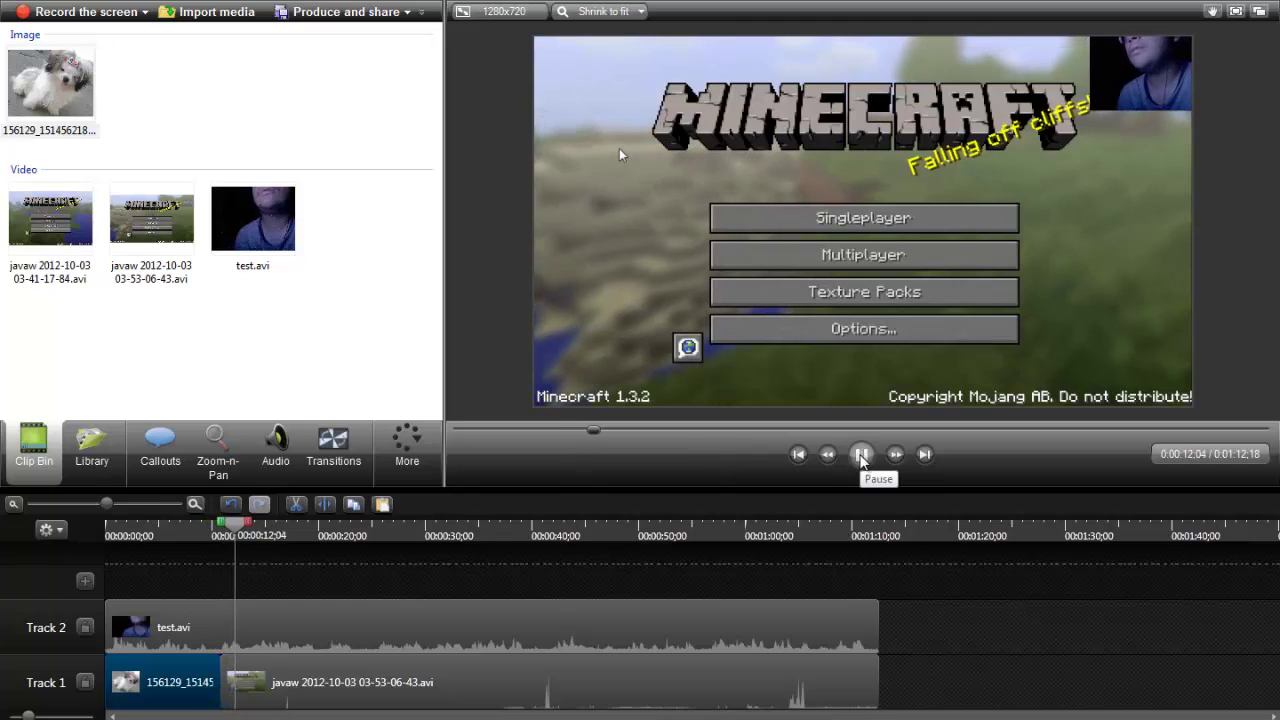
left_click(862, 455)
left_click(193, 536)
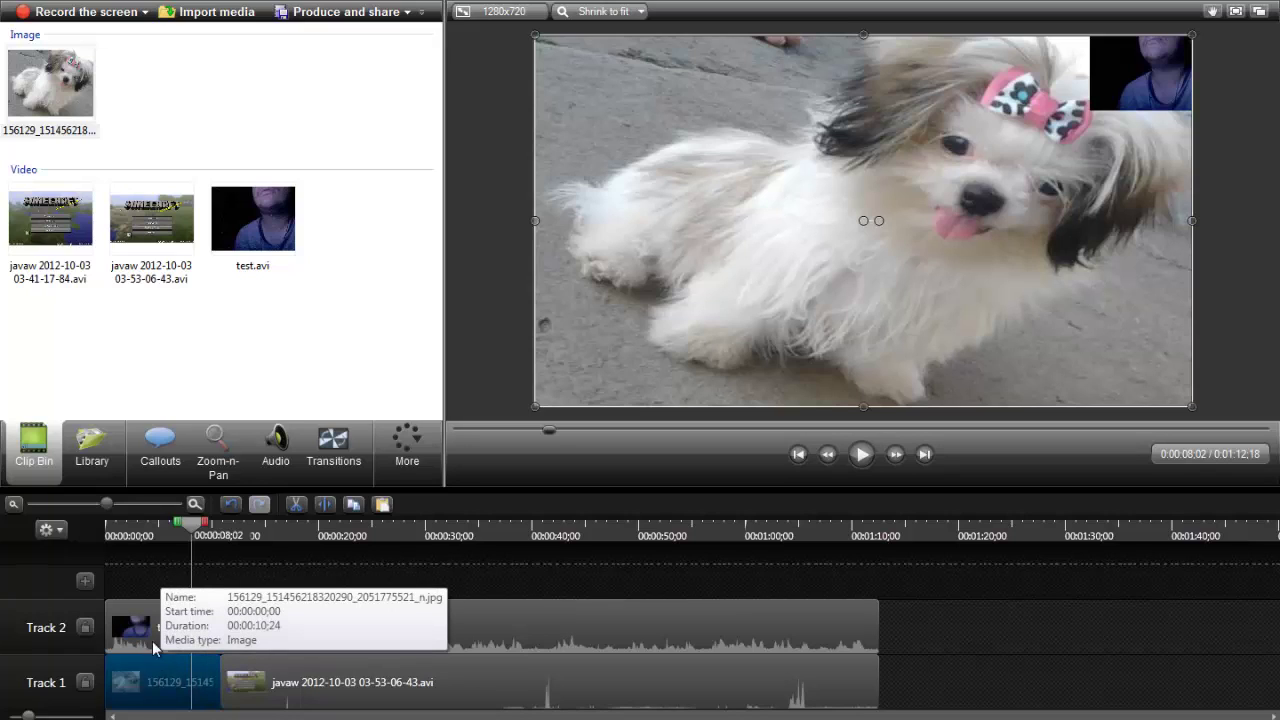
left_click(859, 462)
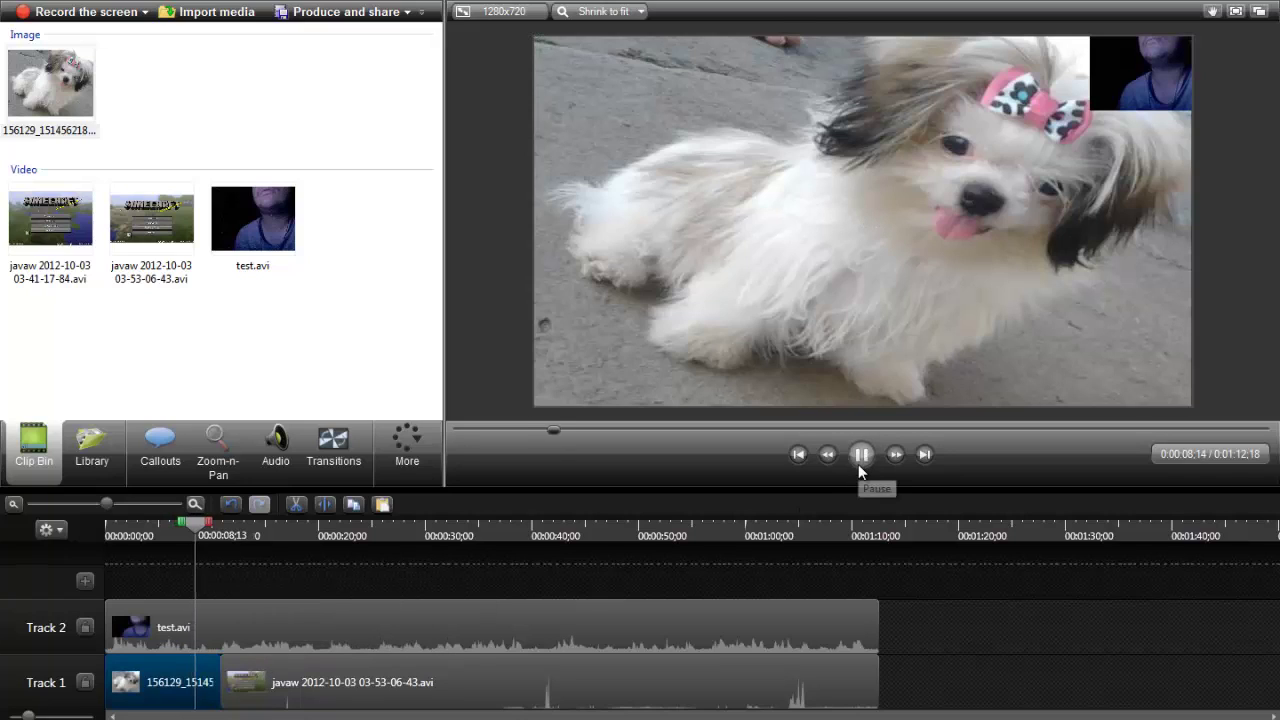
left_click(859, 462)
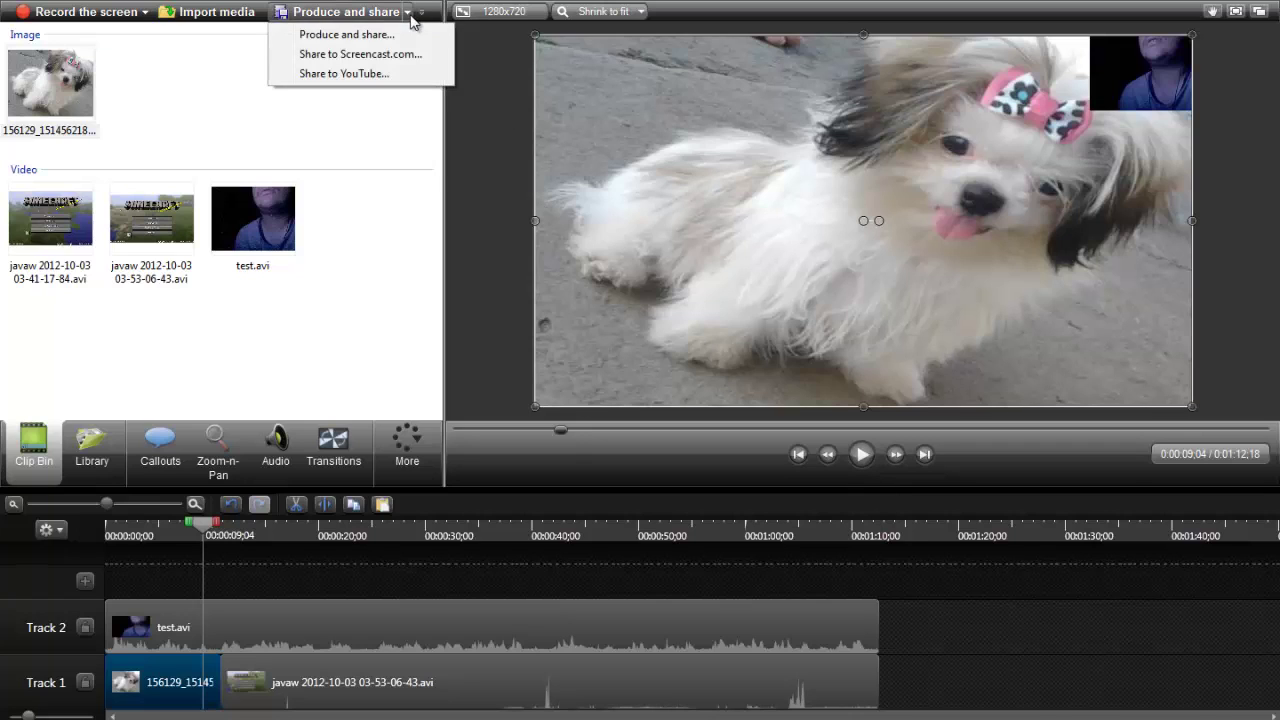
left_click(399, 51)
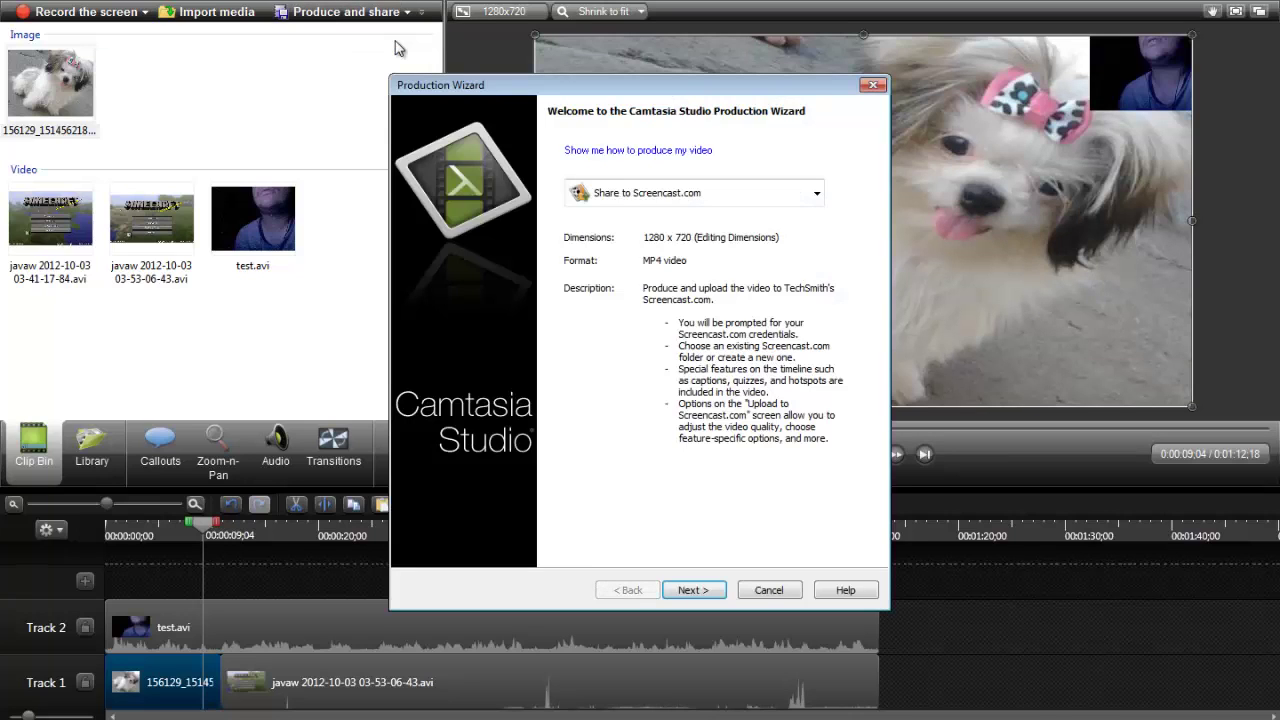
left_click(695, 200)
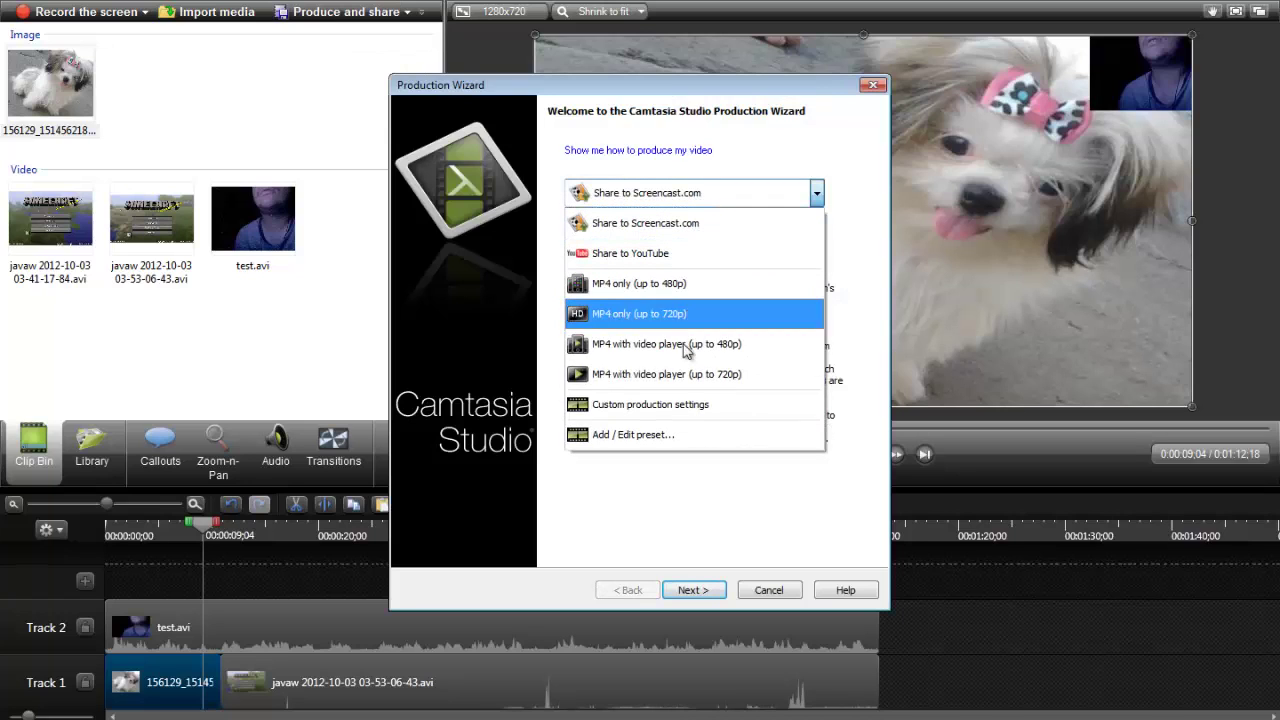
left_click(721, 403)
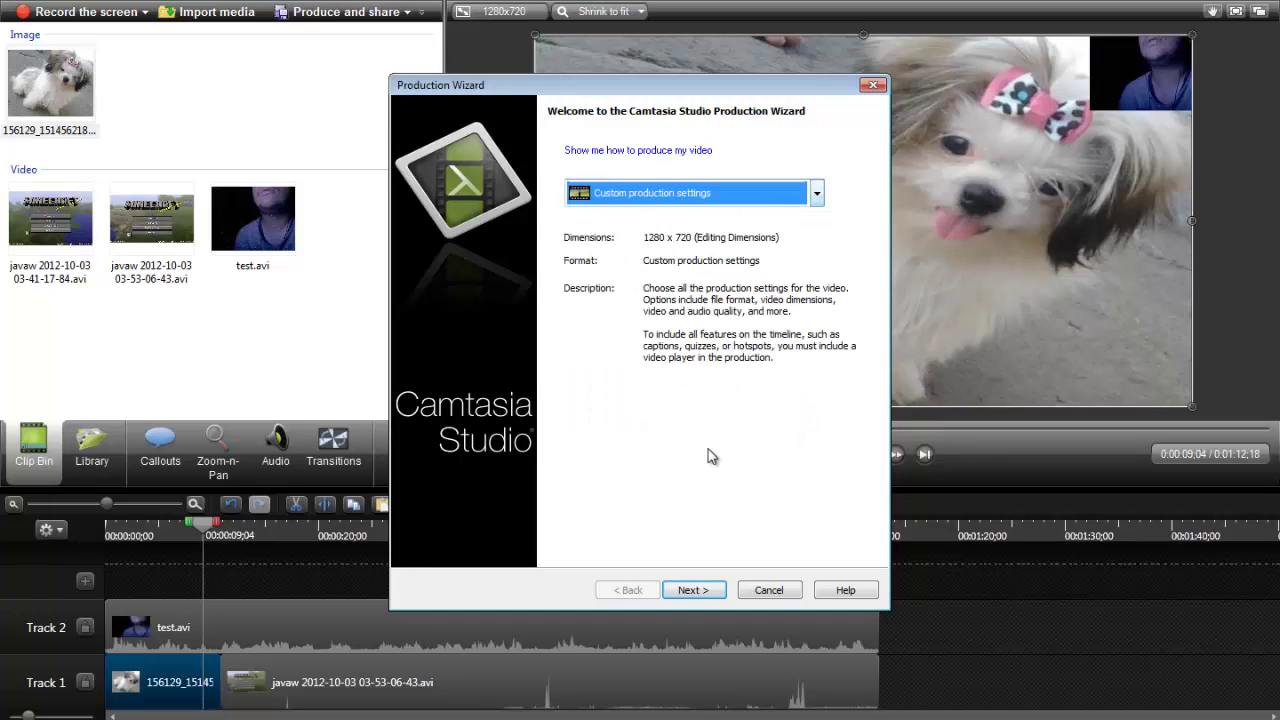
left_click(692, 590)
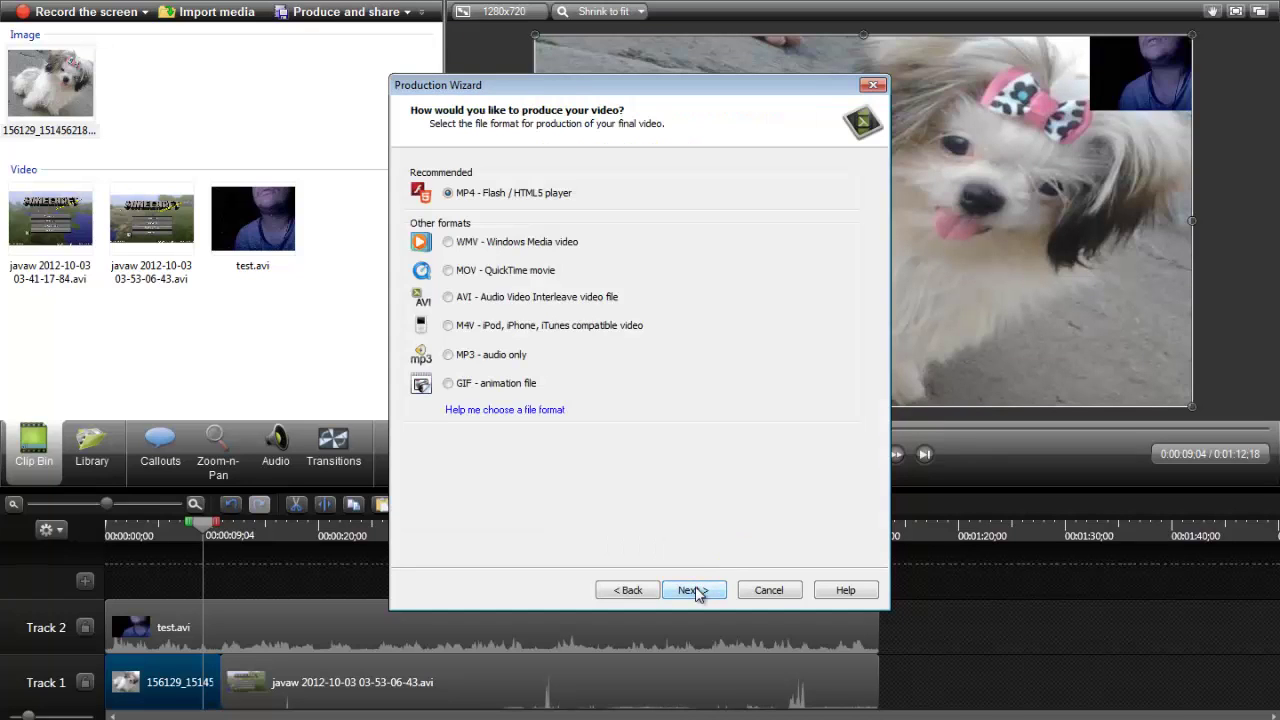
left_click(500, 298)
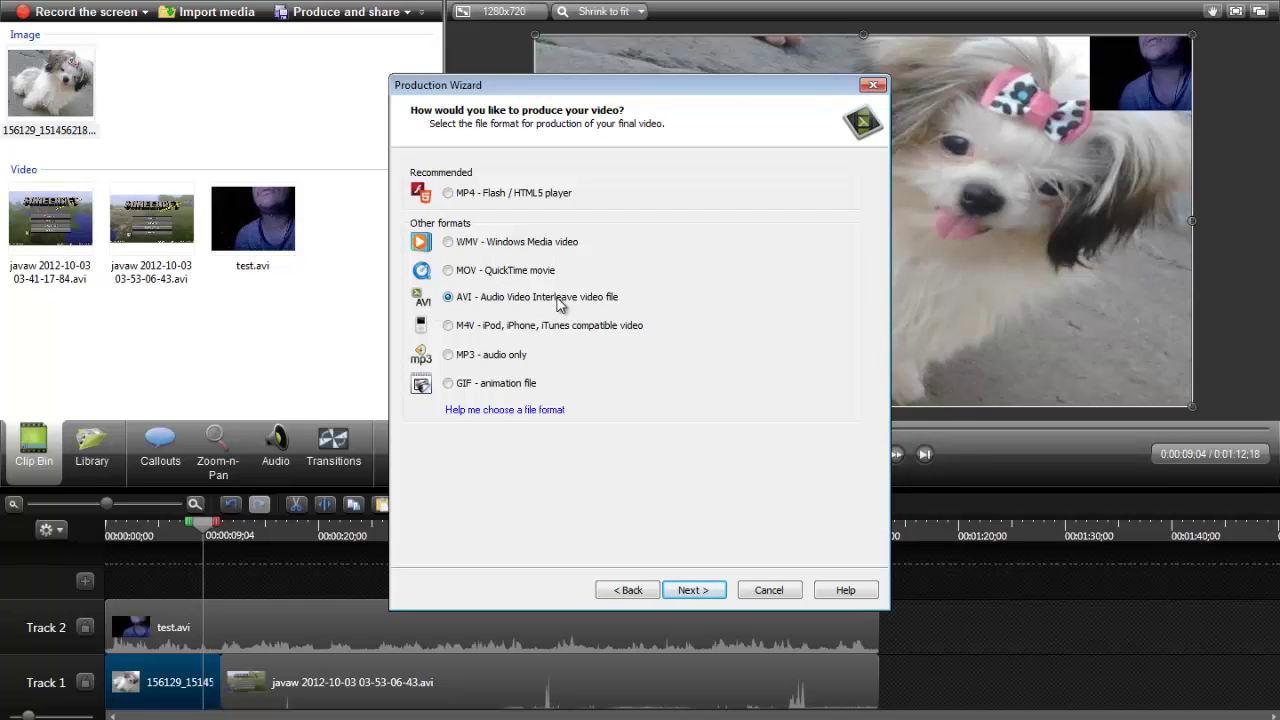
left_click(718, 589)
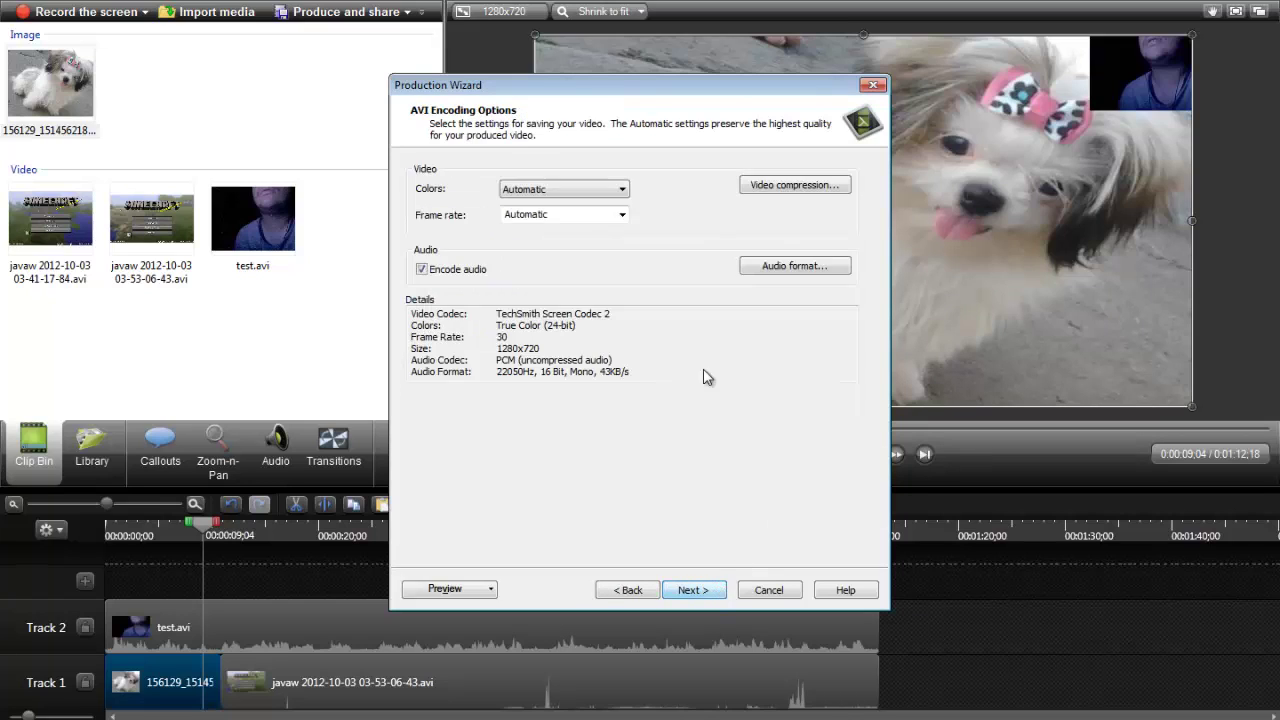
left_click(873, 85)
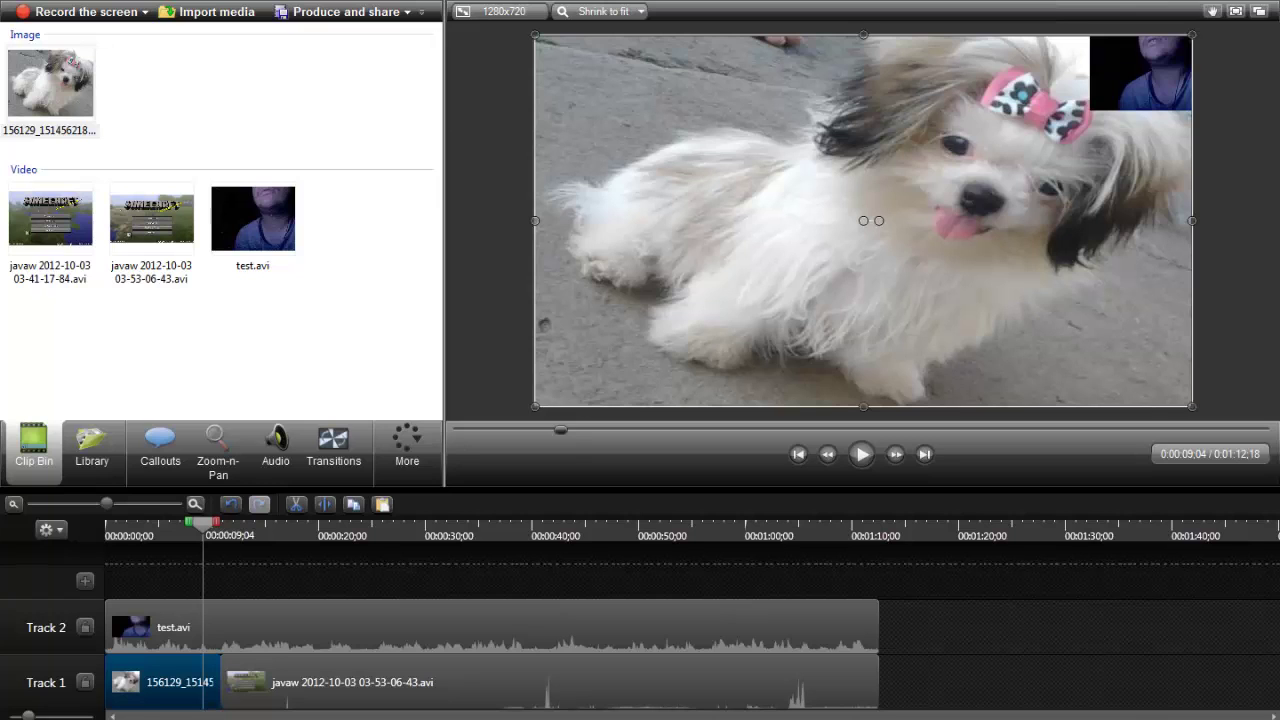
Exit Camtasia with Alt+F4, choosing No to discard unsaved changes
key("alt+F4")
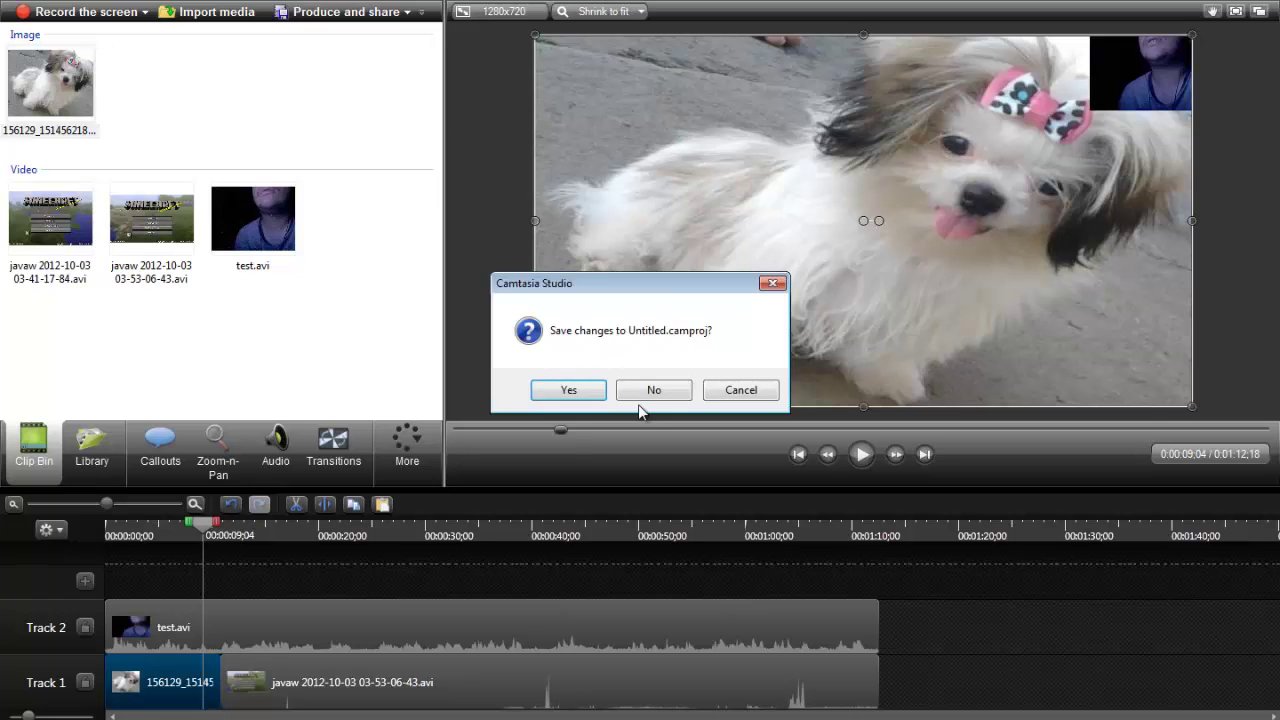
left_click(655, 395)
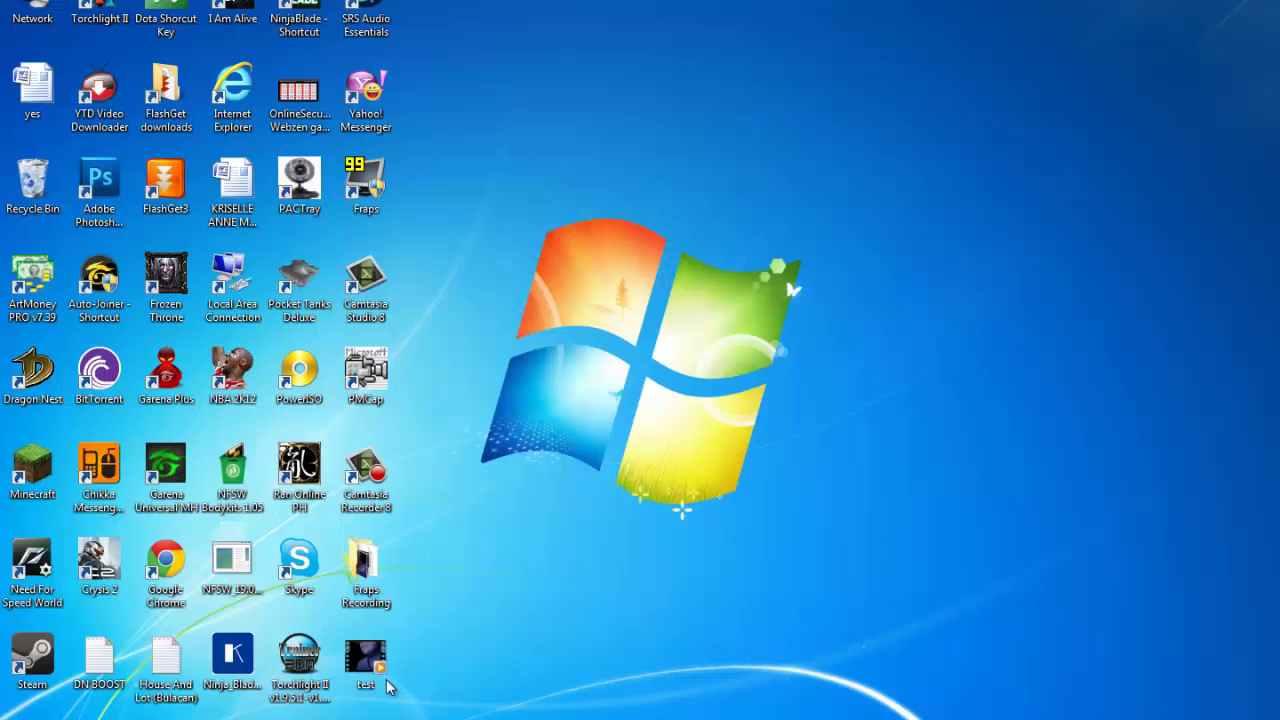